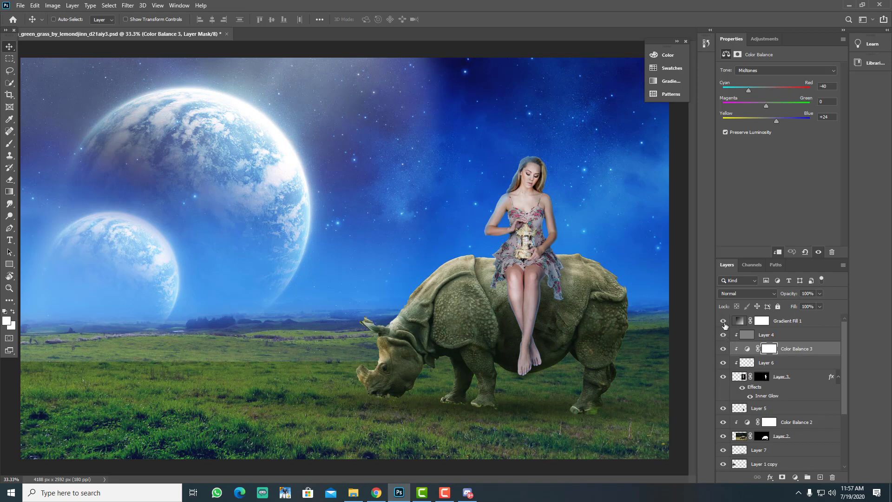
Turn on the visibility of the Gradient Fill 1 layer.
left_click(723, 321)
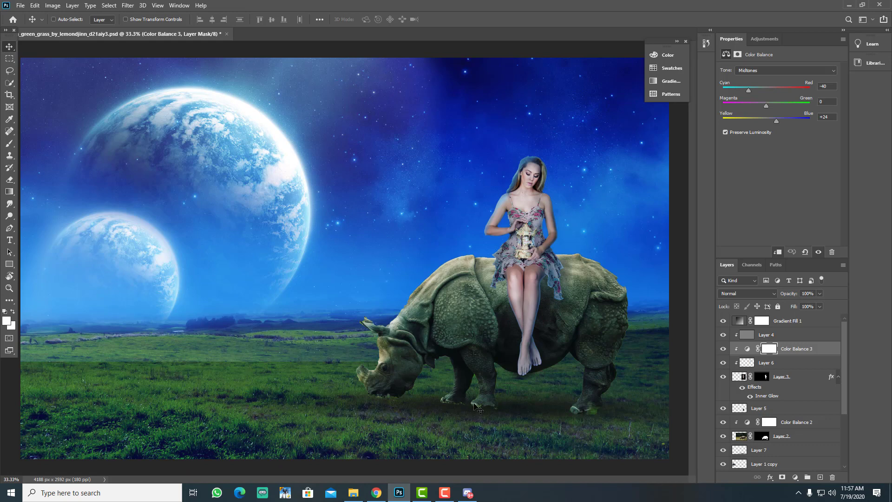
Switch to Discord and look through the software download links posted in the server's resource channel.
left_click(467, 493)
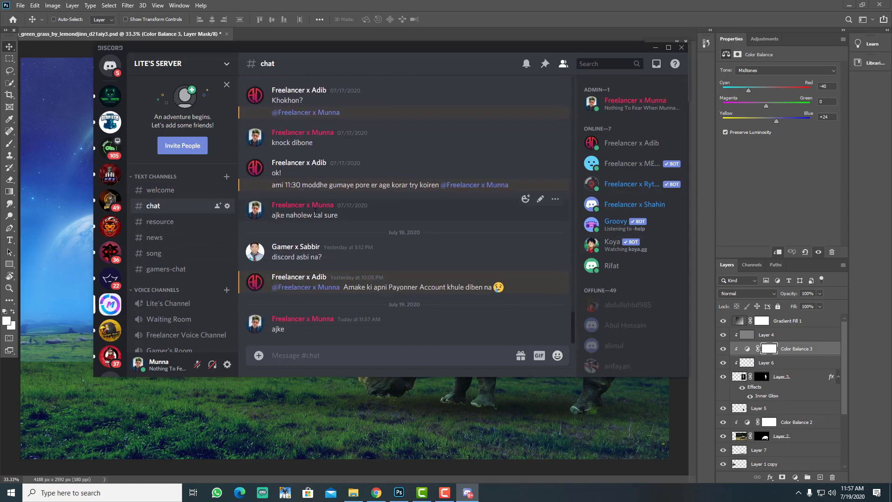
left_click(158, 223)
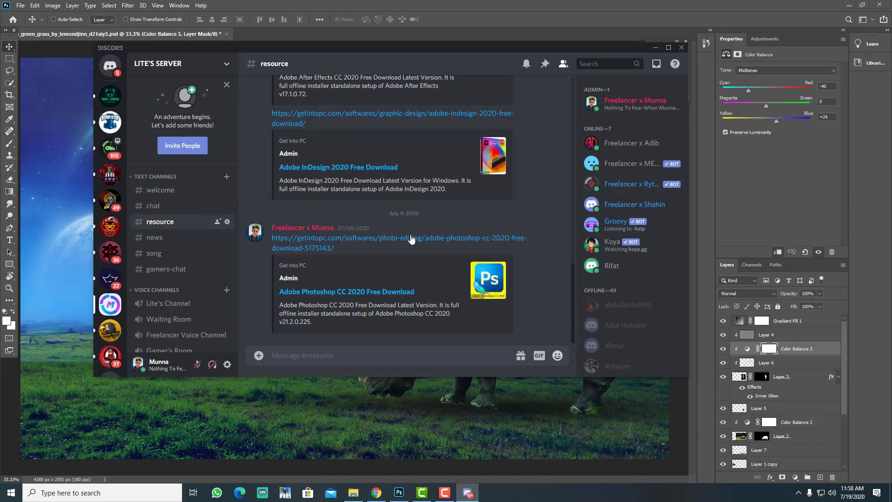
scroll(409, 242, "up", 6)
scroll(409, 243, "down", 4)
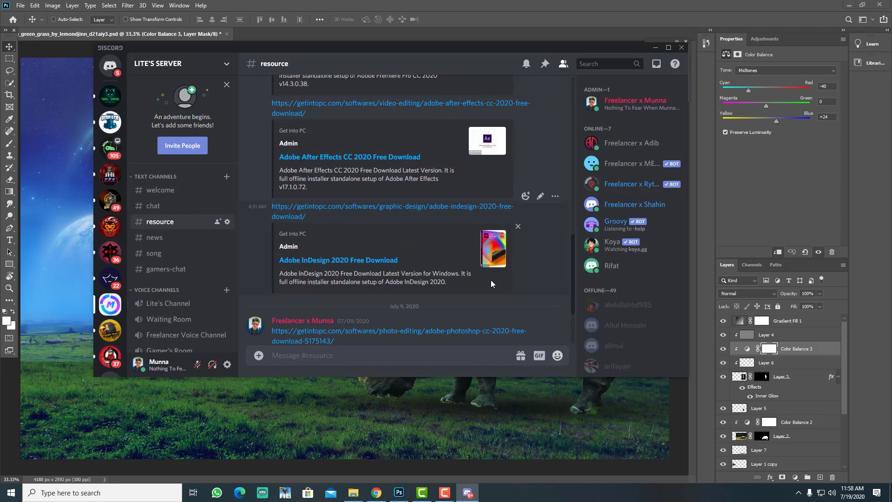
scroll(491, 283, "down", 2)
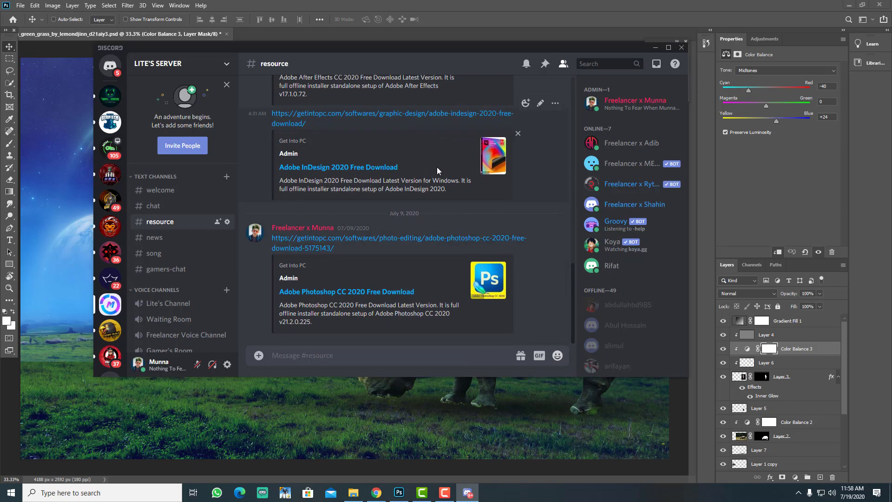
scroll(427, 186, "up", 4)
scroll(393, 200, "up", 2)
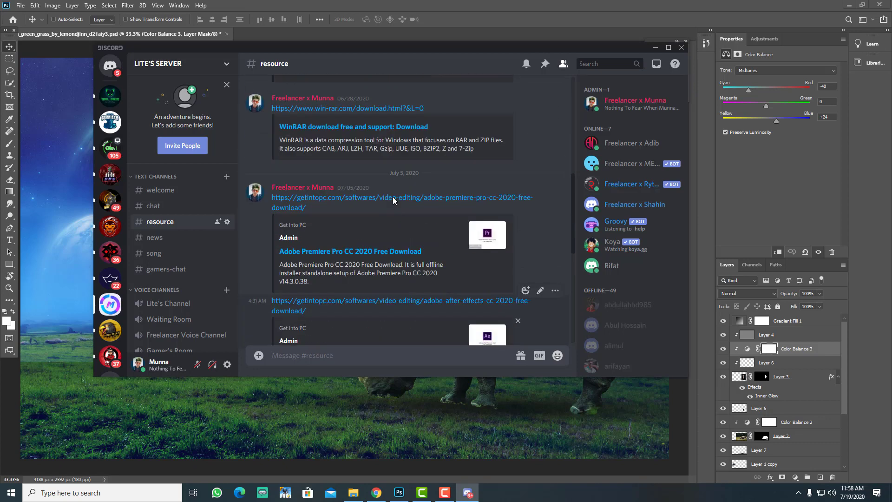
scroll(393, 200, "up", 4)
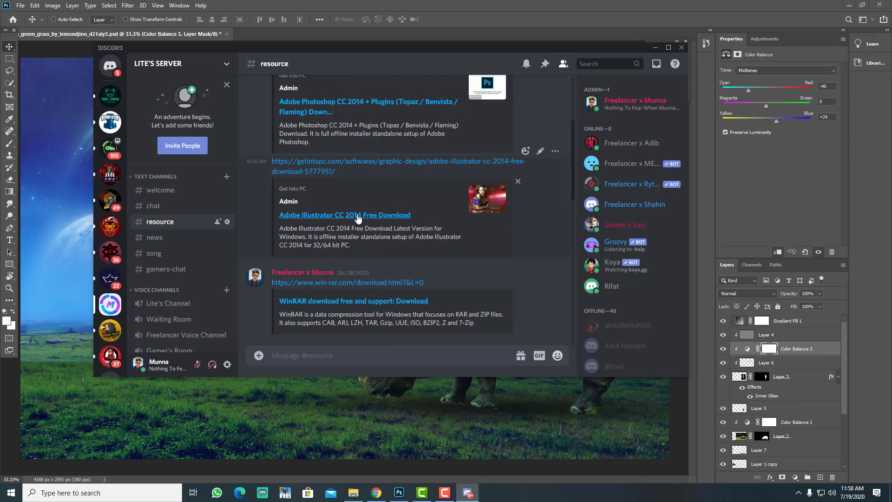
scroll(380, 135, "up", 5)
scroll(451, 232, "down", 7)
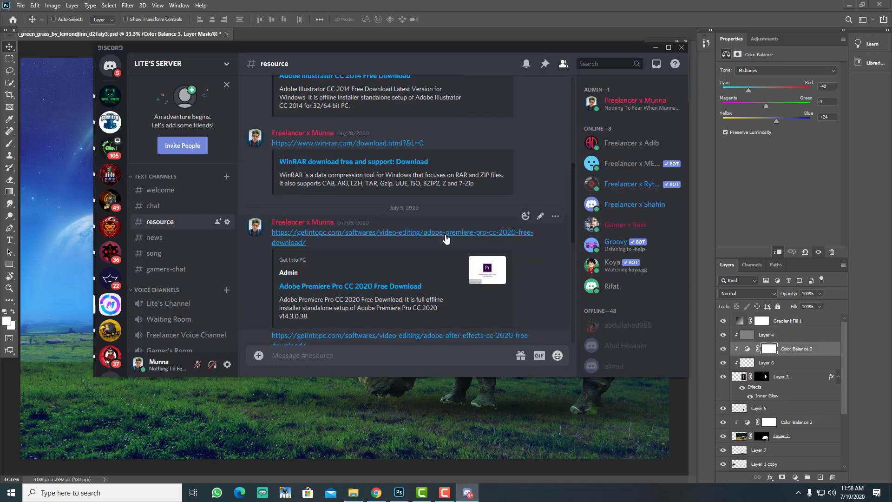
scroll(445, 238, "down", 5)
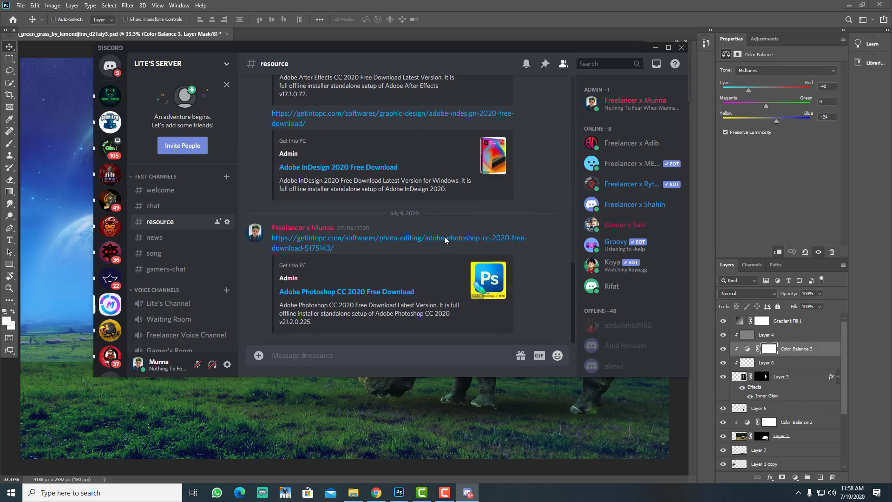
Go to the chat channel, try the Lite's Channel and Waiting Room voice channels with the microphone unmuted, and disconnect.
left_click(211, 212)
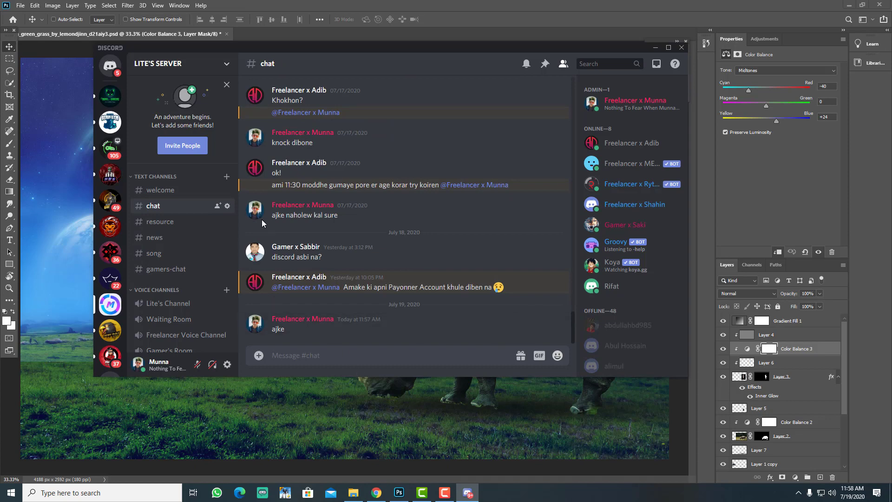
scroll(180, 300, "down", 1)
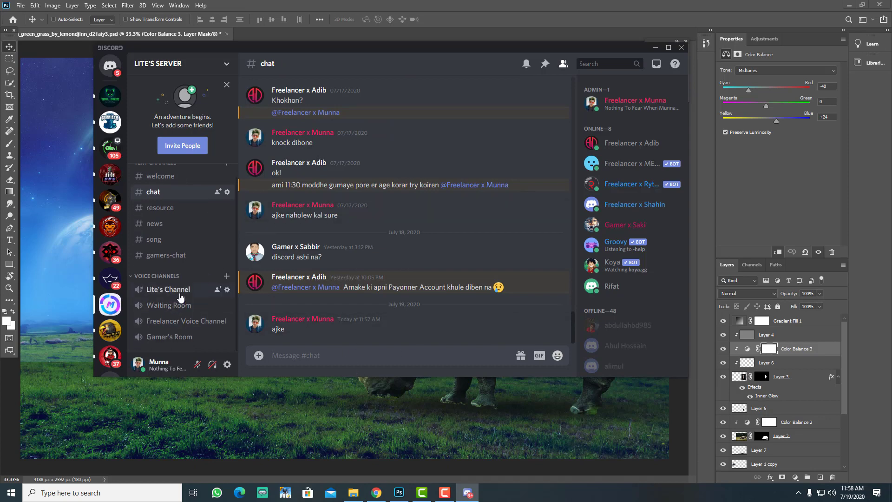
left_click(181, 294)
scroll(182, 278, "down", 2)
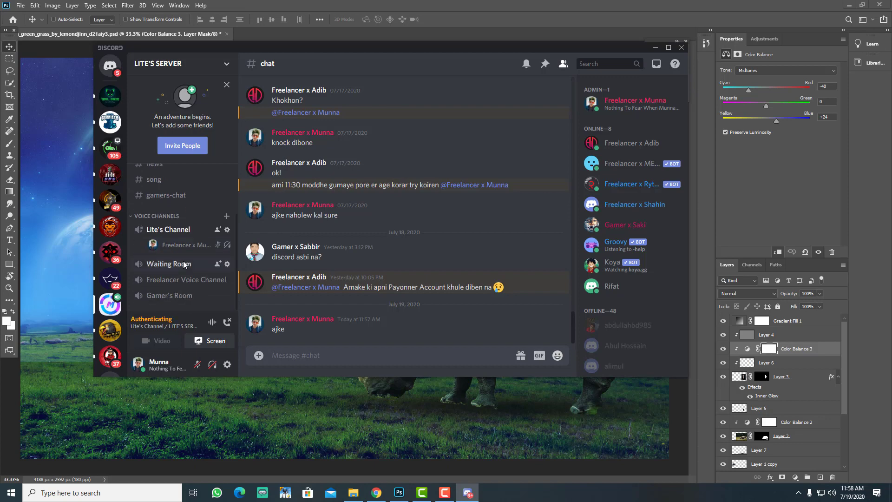
left_click(183, 263)
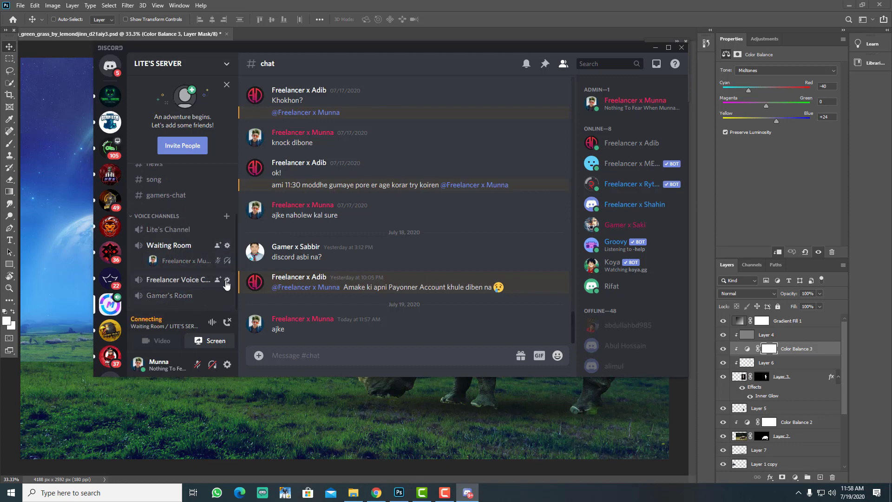
left_click(197, 364)
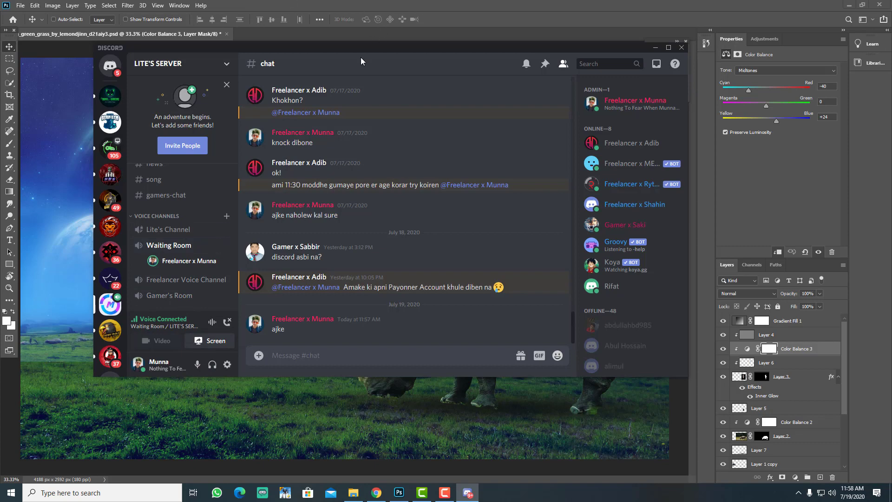
left_click(227, 322)
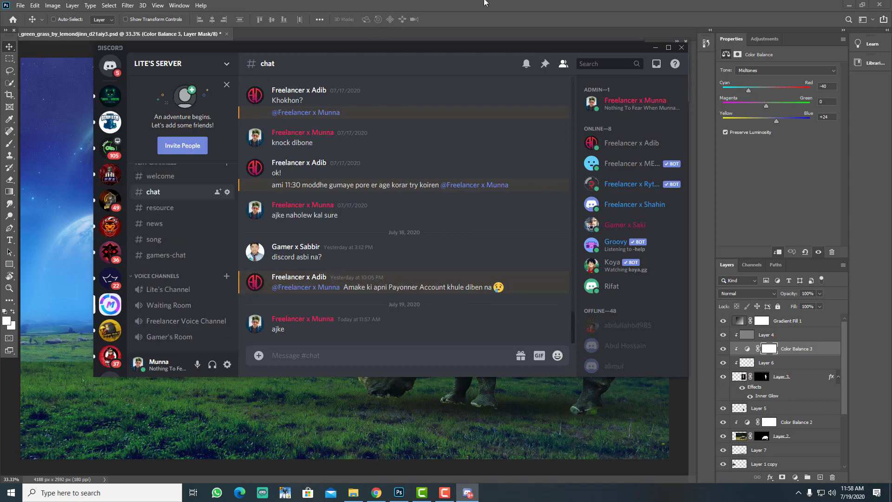
Return to Photoshop and compare the composite with the Gradient Fill 1, Layer 4 and Color Balance 3 layers hidden and shown.
left_click(889, 427)
left_click(722, 324)
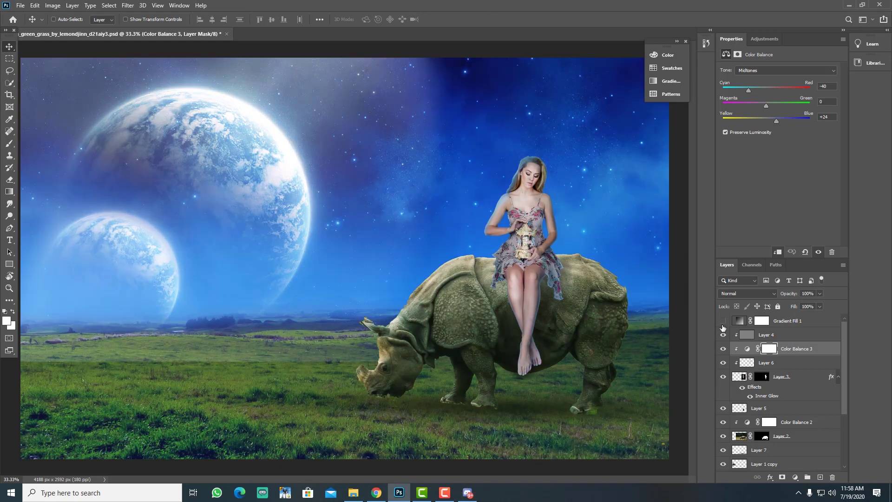
left_click(722, 324)
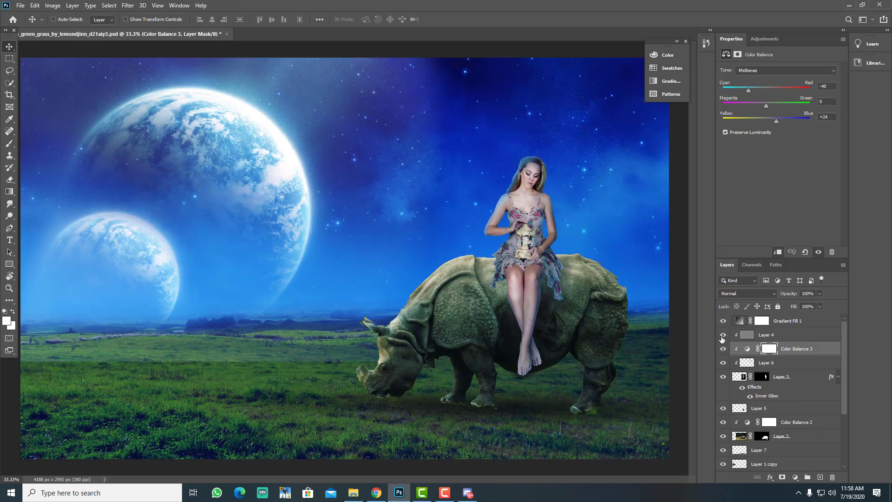
left_click(723, 335)
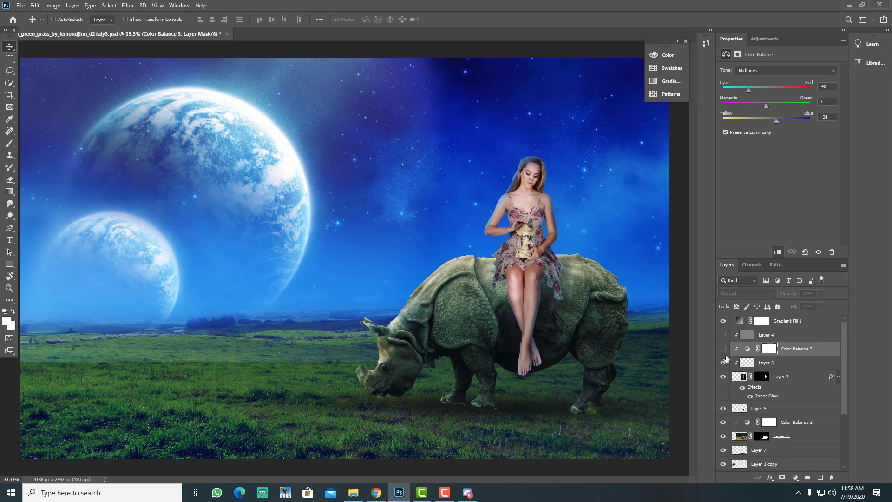
left_click_drag(723, 365, 723, 334)
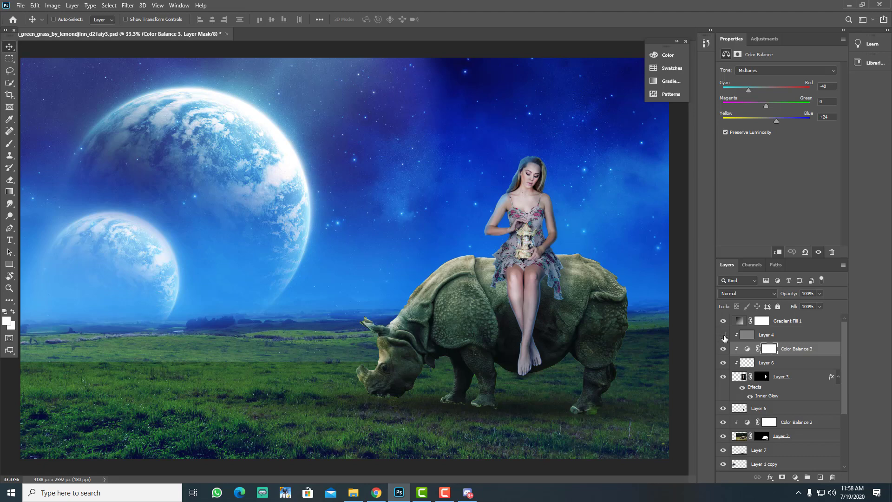
Open the landscape image green_green_grass_by_lemondjinn_d21aiy3.jpg from the Manipulation folder on the Desktop.
left_click(37, 5)
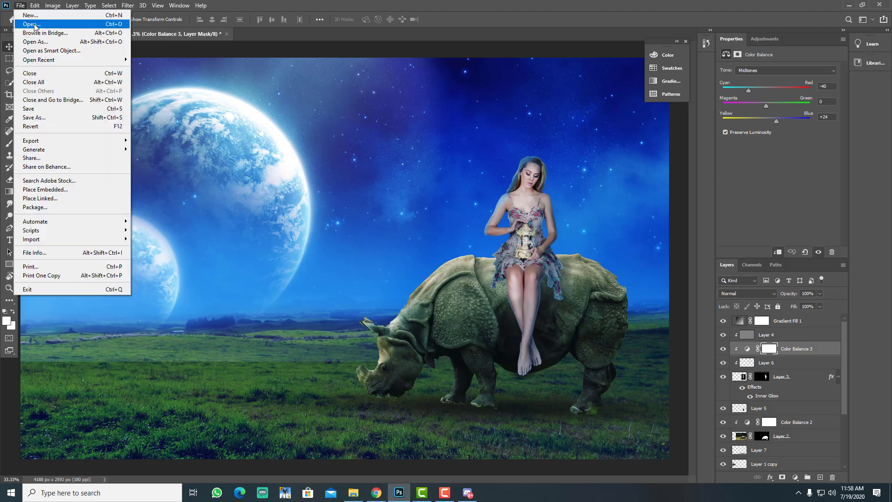
mouse_move(21, 5)
left_click(31, 25)
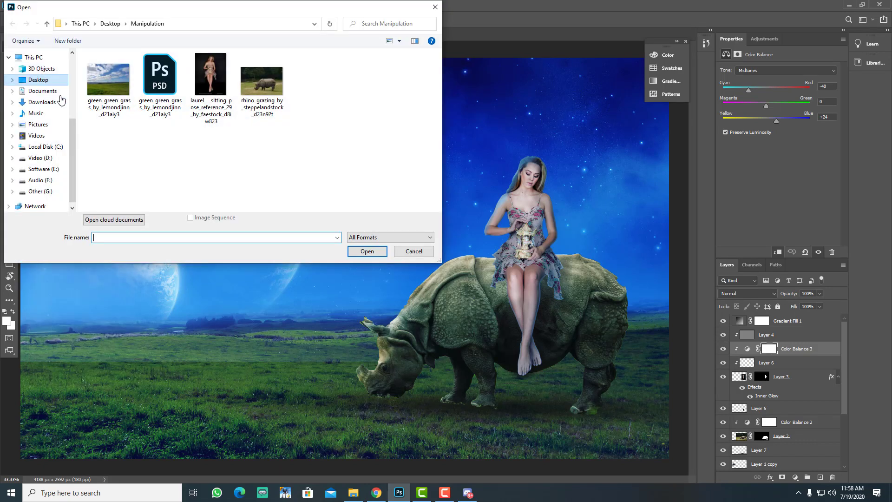
left_click(111, 78)
double_click(115, 78)
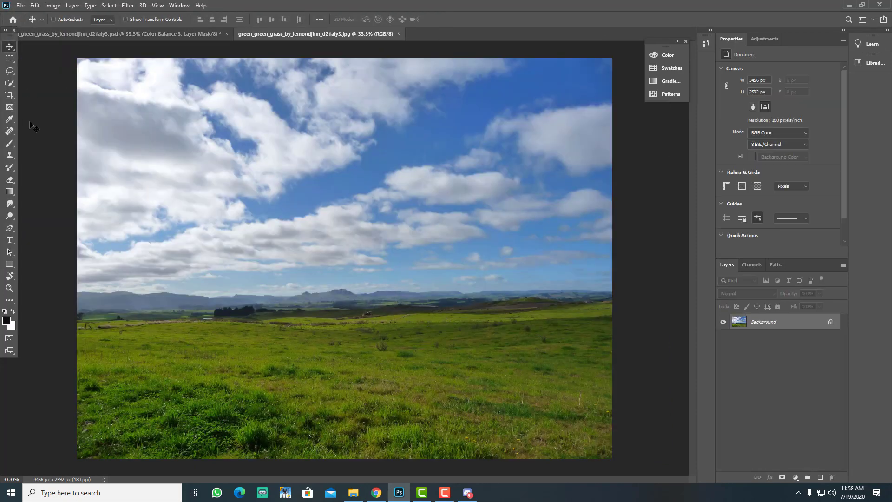
Extend the canvas evenly on both sides with the Crop tool to about 4140 px wide, keeping the 2592 px height.
left_click(9, 94)
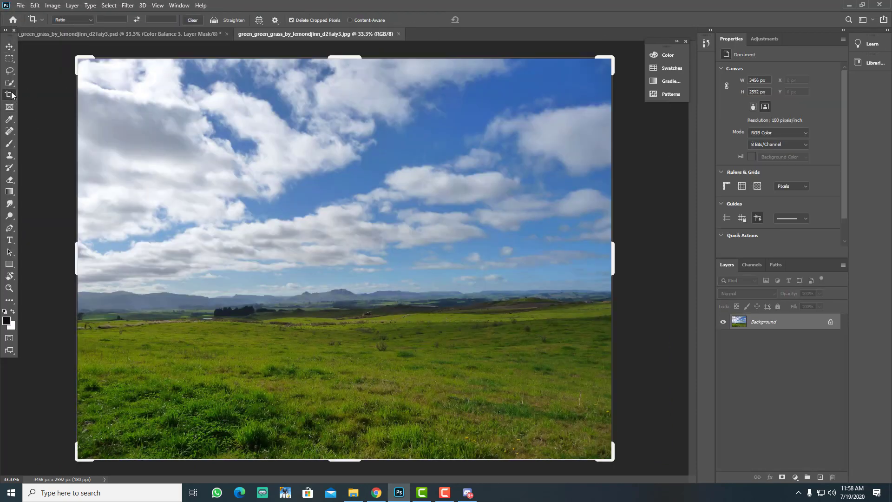
left_click_drag(611, 257, 666, 250)
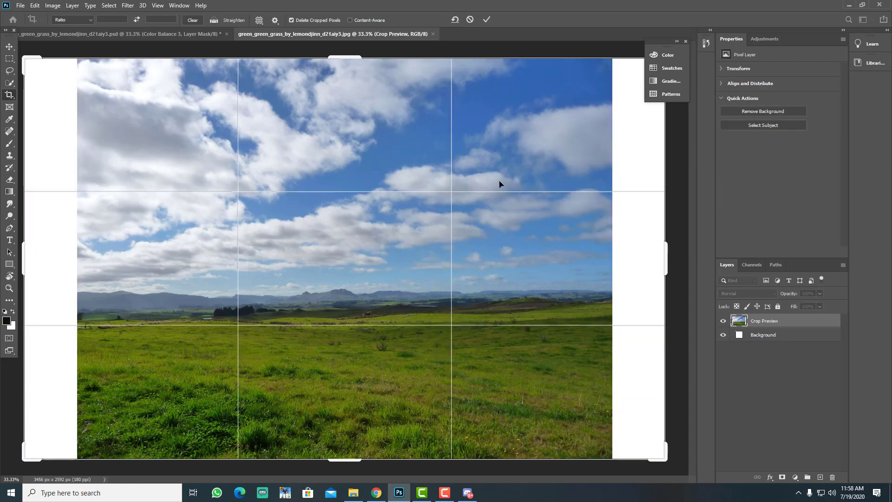
left_click(9, 47)
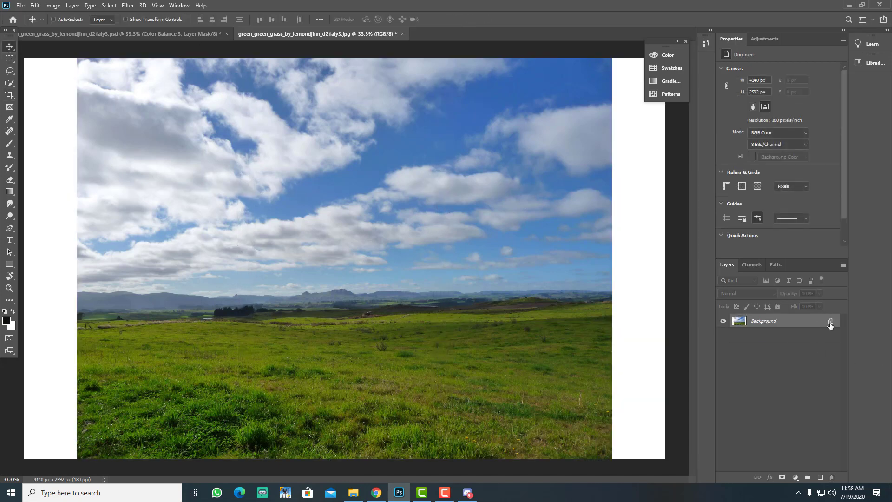
Unlock the Background layer and stretch it horizontally with Free Transform until the landscape fills the white strips on both sides.
left_click(830, 320)
double_click(812, 325)
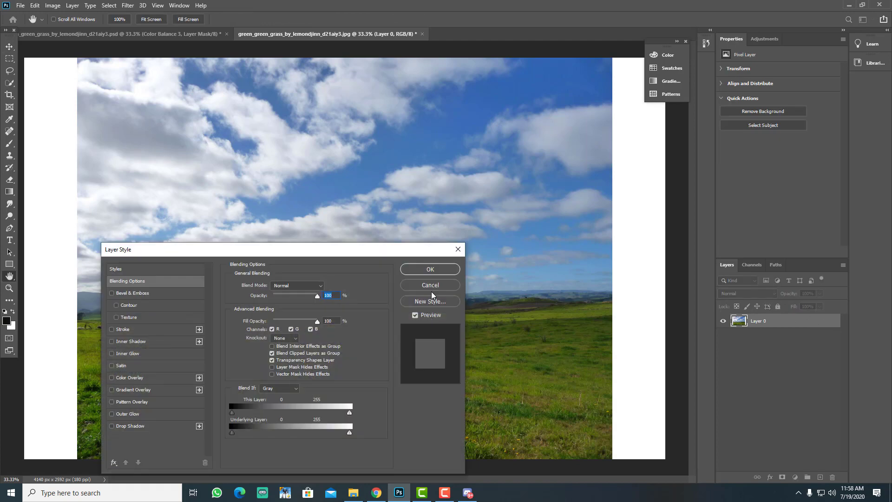
left_click(434, 285)
key("ctrl+t")
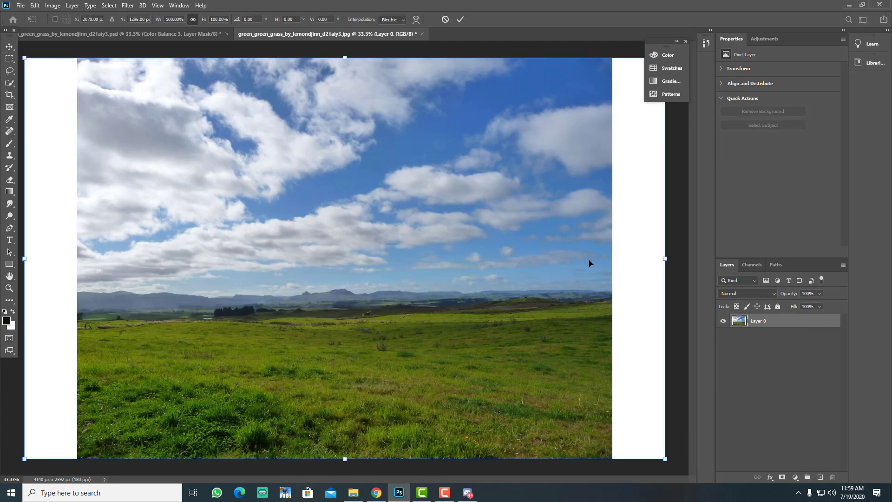
key("ctrl+minus")
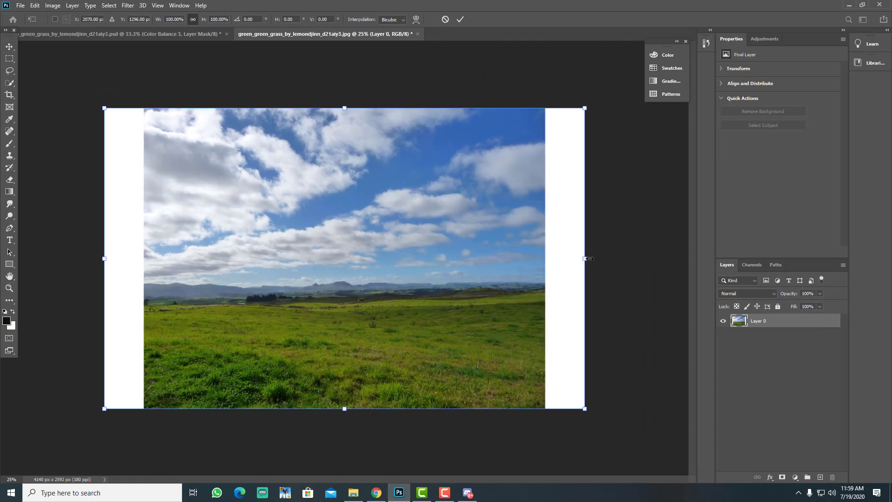
left_click_drag(584, 258, 636, 257)
left_click(462, 19)
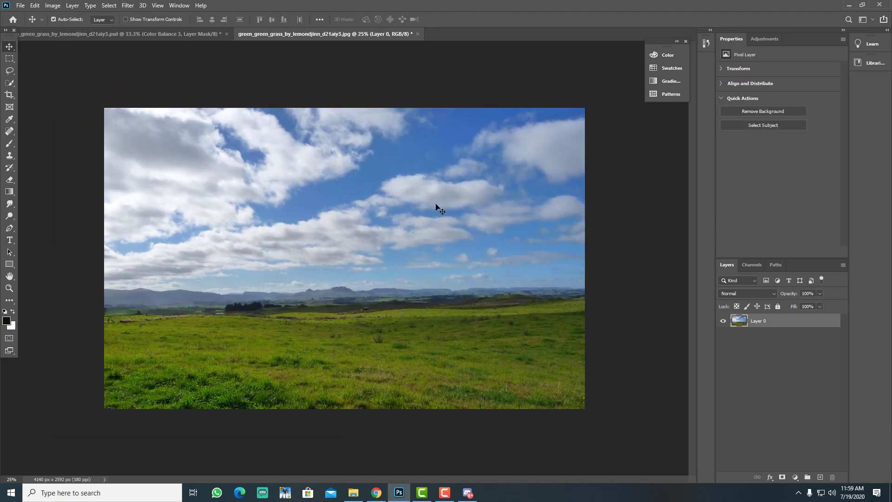
Add a layer mask to the landscape layer and make black the foreground colour.
key("ctrl+plus")
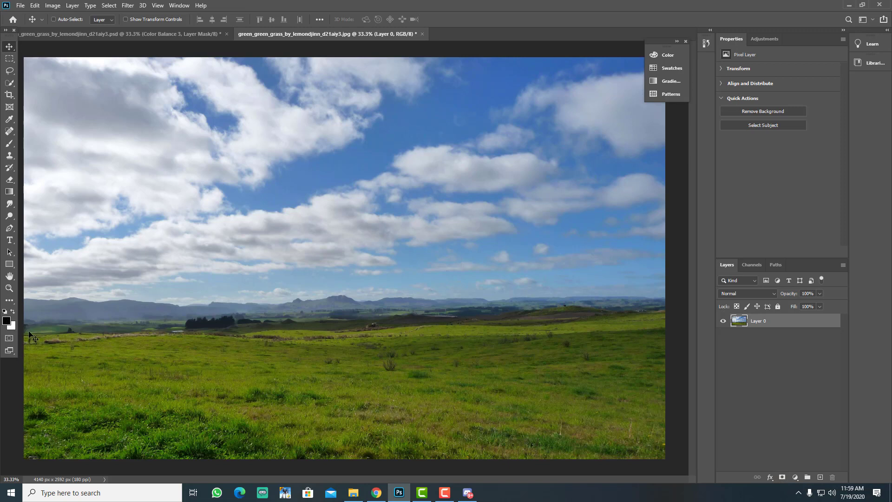
left_click(782, 477)
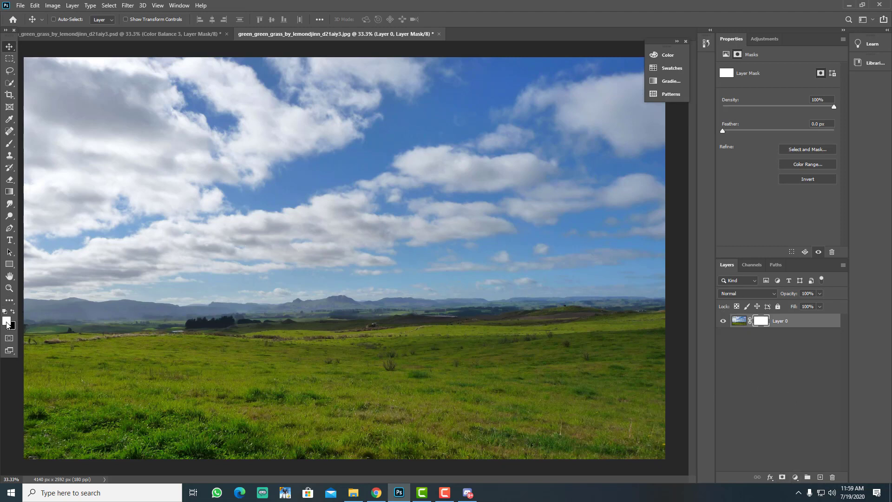
left_click(12, 312)
Draw two black vertical gradients on the layer mask, from the top of the sky down to the grass, to fade out the sky.
left_click_drag(9, 191, 43, 194)
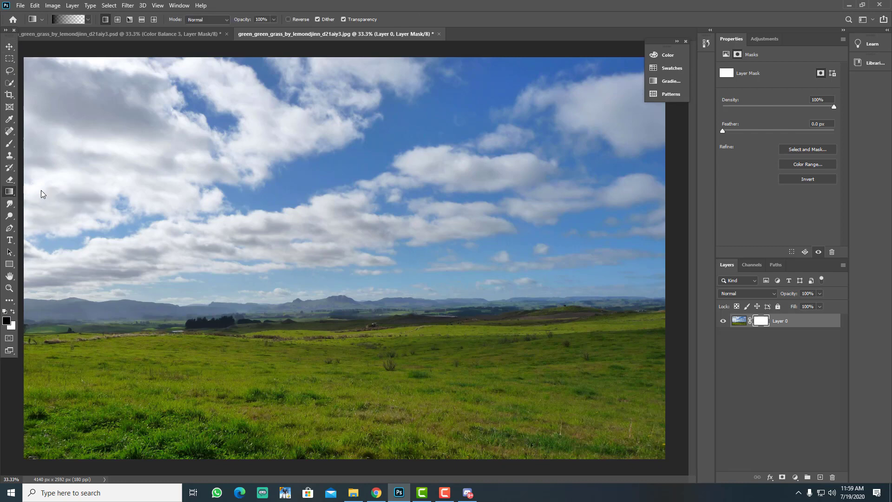
key("ctrl+minus")
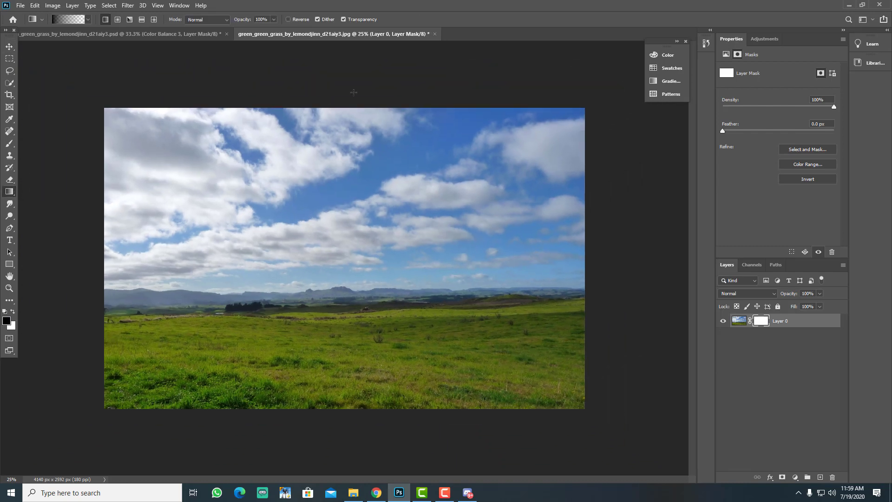
left_click_drag(362, 92, 363, 301)
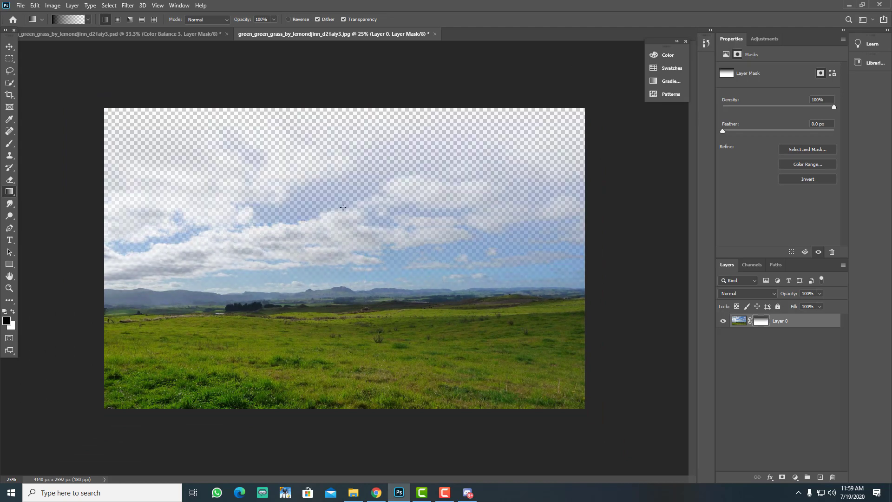
left_click_drag(318, 106, 323, 344)
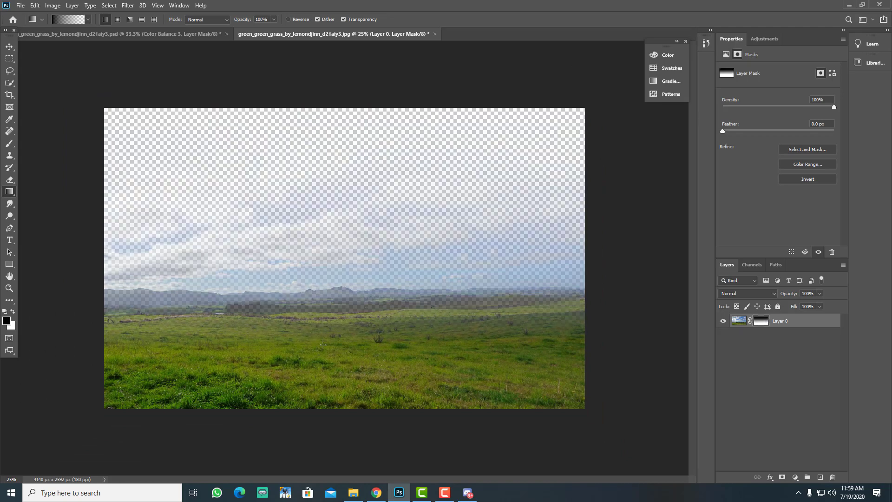
Undo the last mask gradient and draw several short black vertical gradients down to the horizon, hiding the sky above the distant hills.
key("ctrl+z")
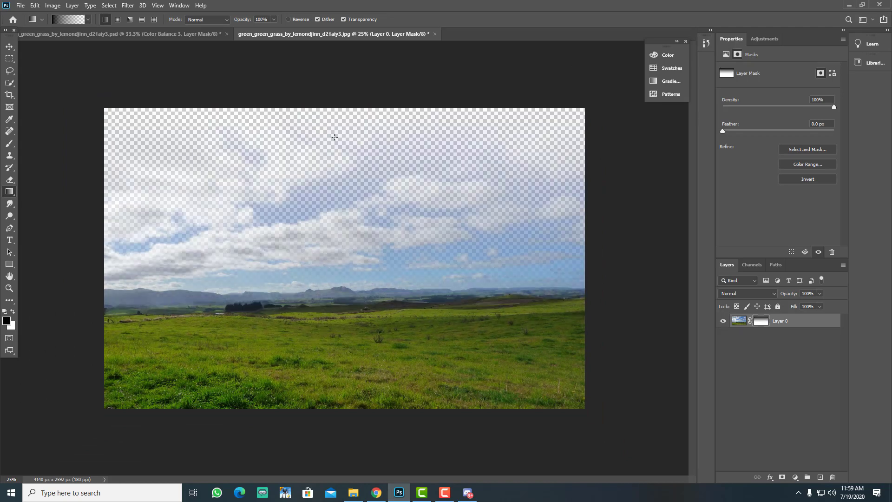
left_click_drag(334, 137, 335, 253)
left_click_drag(347, 188, 346, 252)
left_click_drag(339, 207, 341, 256)
left_click_drag(278, 212, 277, 260)
left_click_drag(309, 234, 309, 289)
left_click_drag(268, 251, 269, 293)
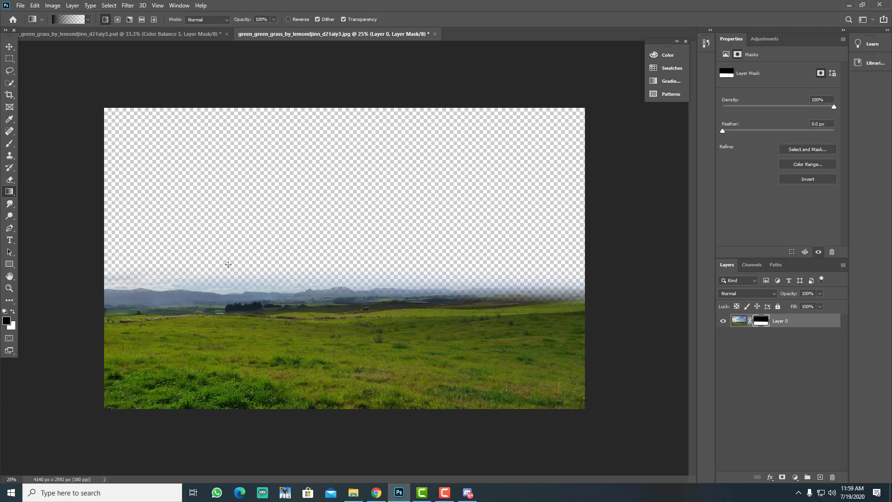
left_click_drag(208, 270, 207, 297)
key("ctrl+z")
left_click_drag(148, 265, 147, 295)
key("v")
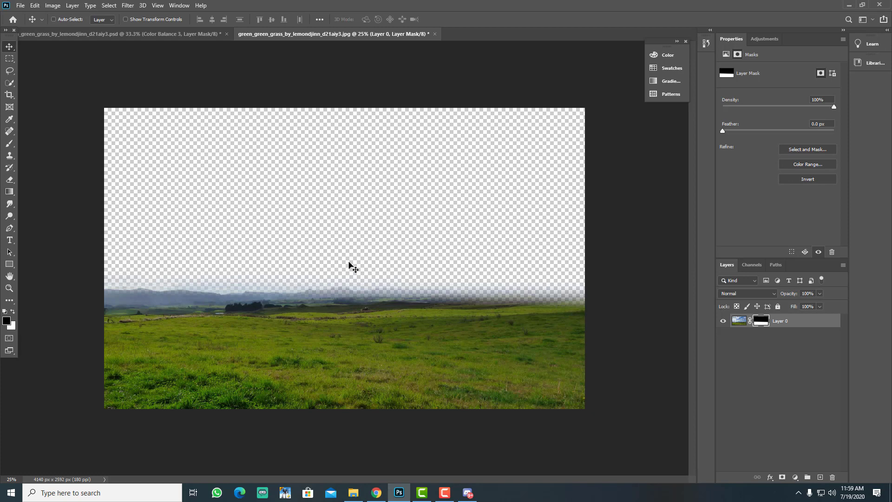
left_click(20, 5)
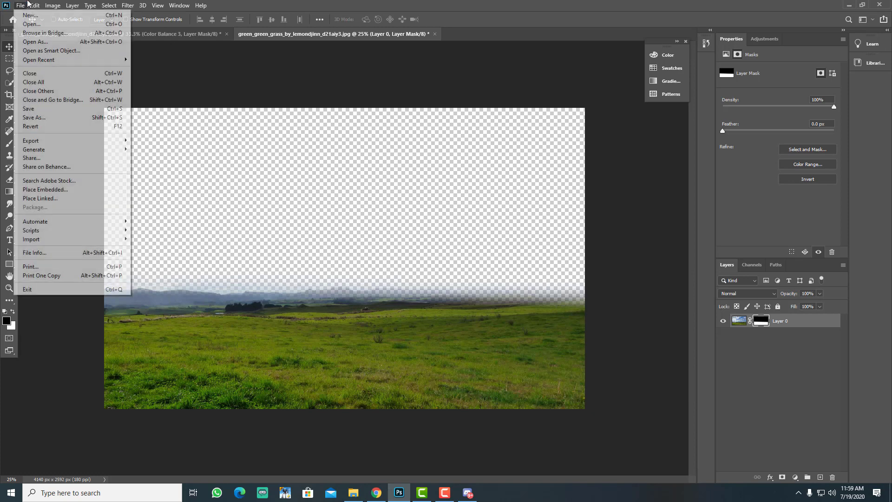
left_click(40, 25)
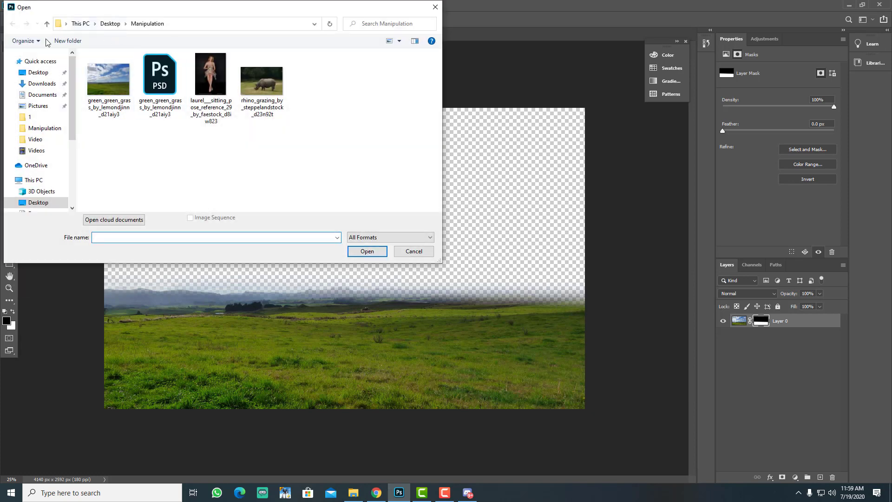
left_click(41, 86)
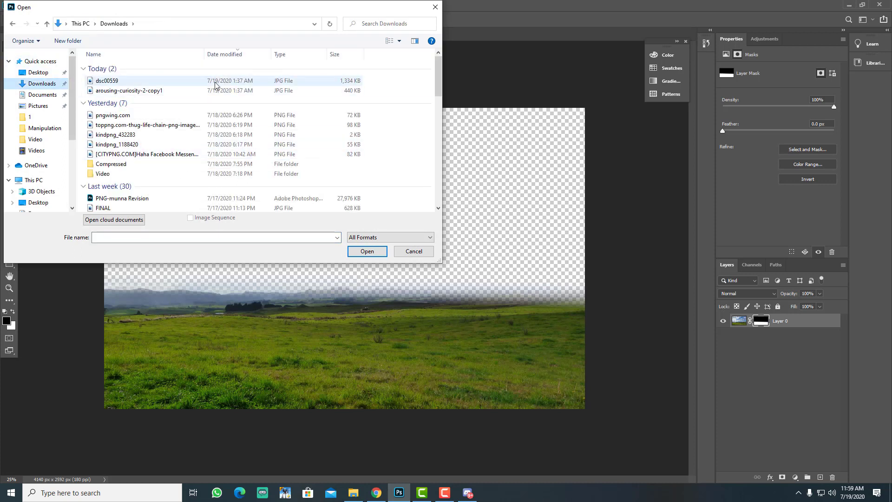
scroll(328, 172, "down", 2)
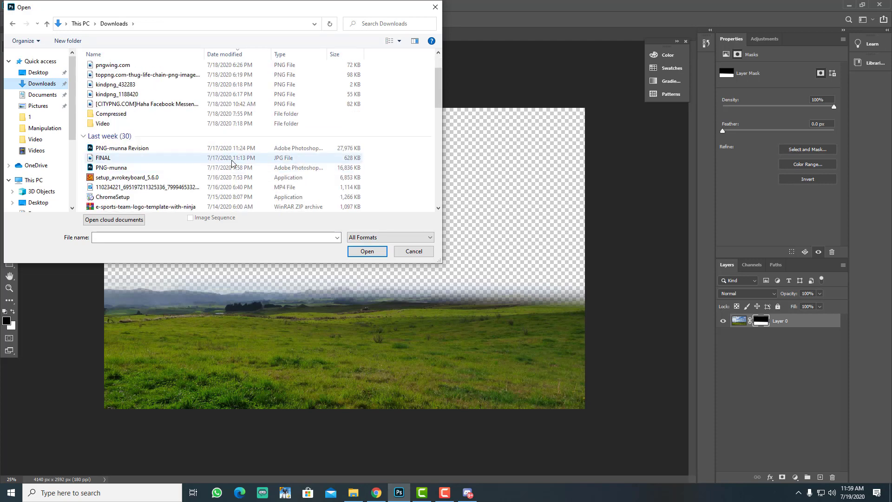
scroll(232, 162, "down", 1)
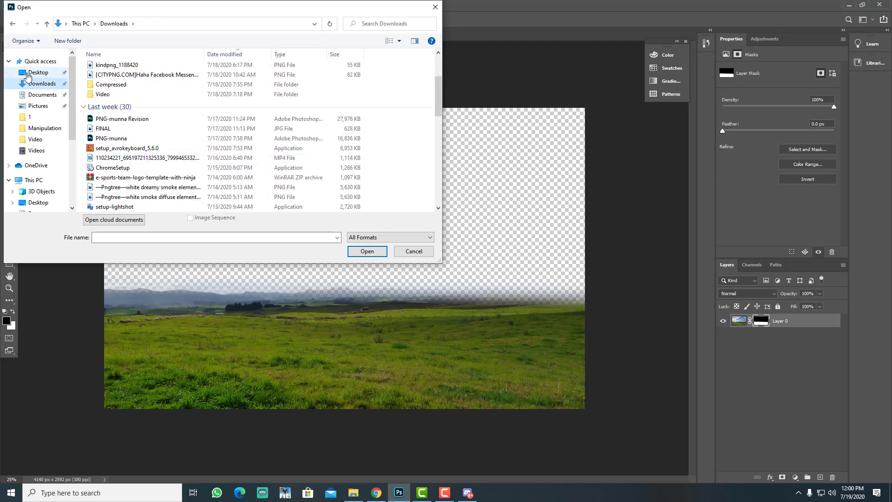
left_click(27, 73)
scroll(252, 149, "down", 5)
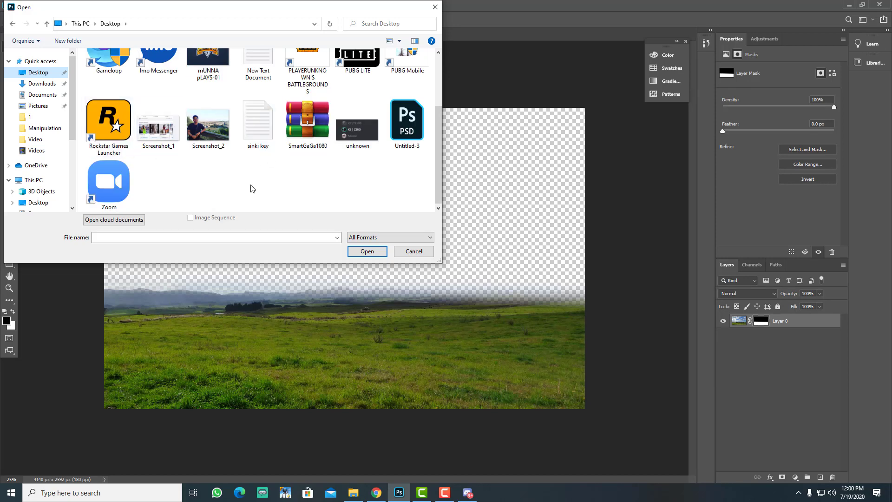
left_click(423, 253)
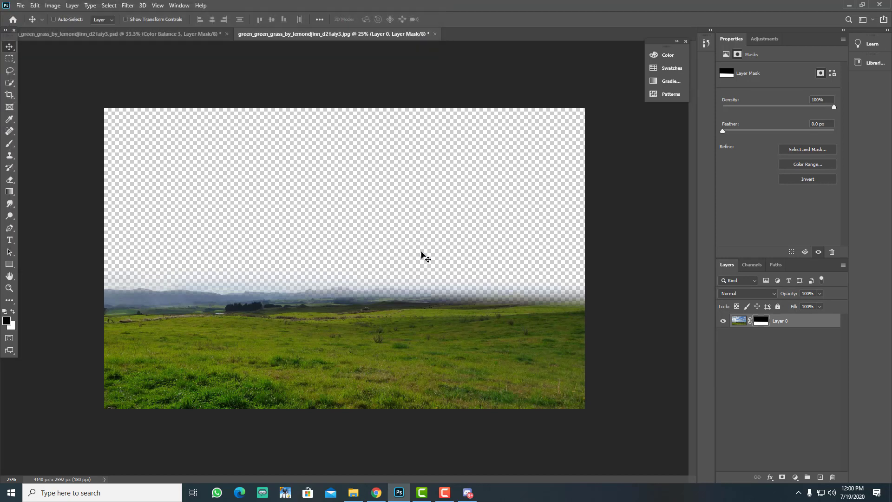
Switch to File Explorer, preview cosmos6_cover and cosmos6_01 in the pkg_cosmos6 folder, and open cosmos6_01 in Photoshop as a separate document.
left_click(353, 492)
right_click(453, 179)
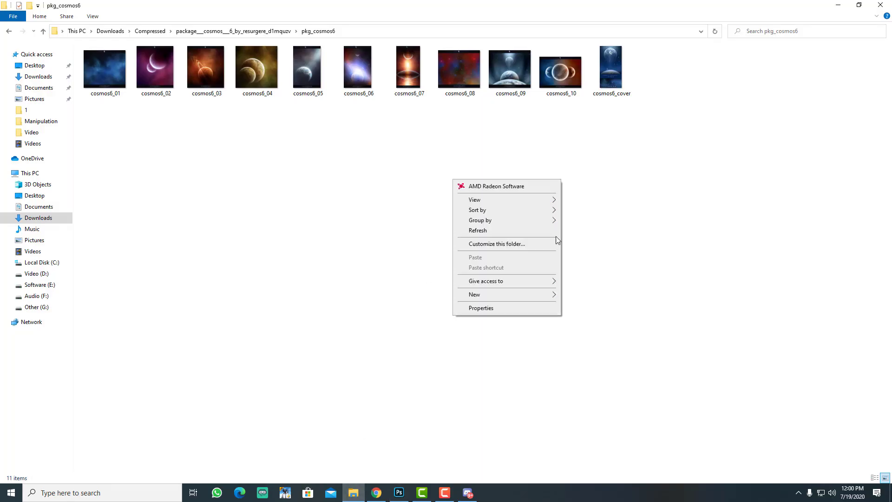
left_click(517, 228)
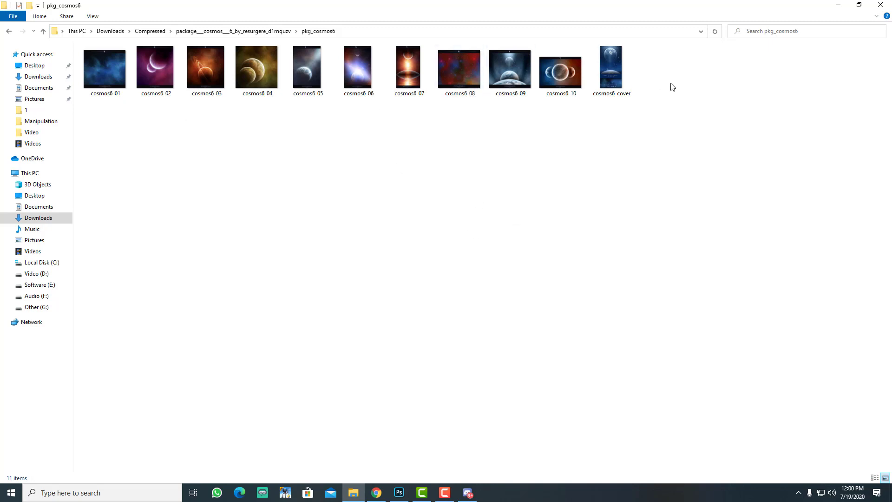
double_click(600, 68)
left_click(881, 5)
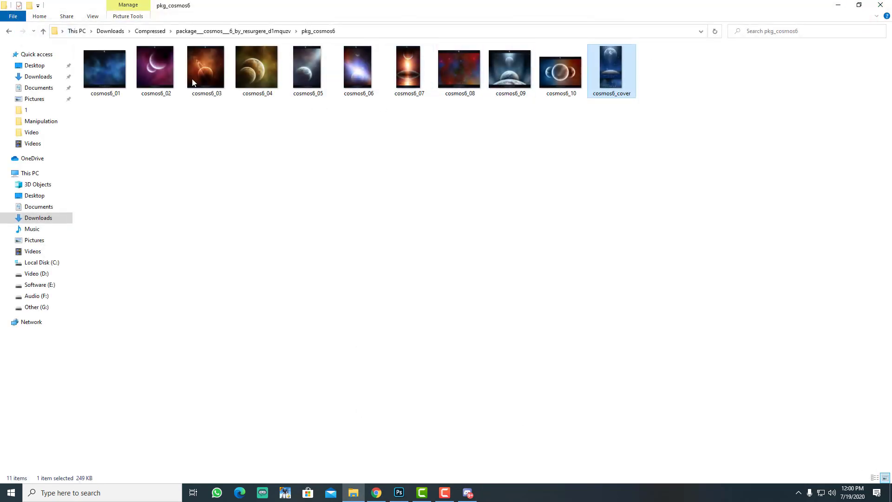
left_click(89, 96)
double_click(90, 97)
left_click(882, 5)
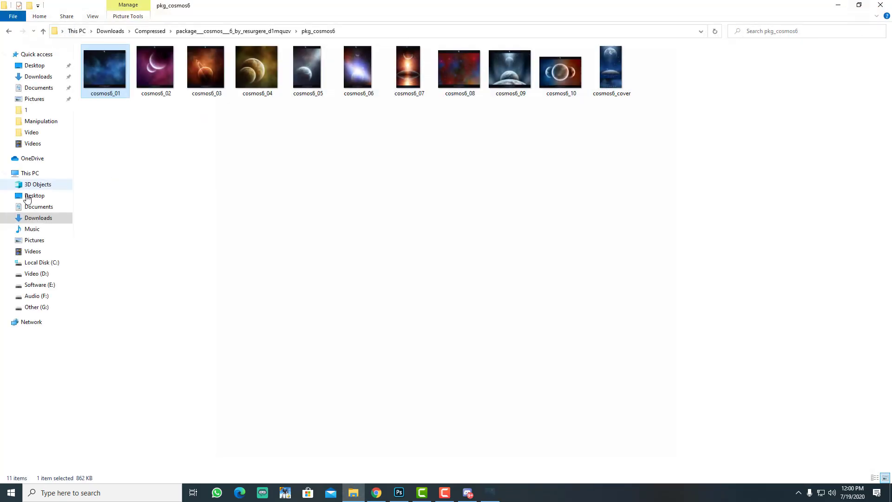
left_click_drag(91, 83, 525, 32)
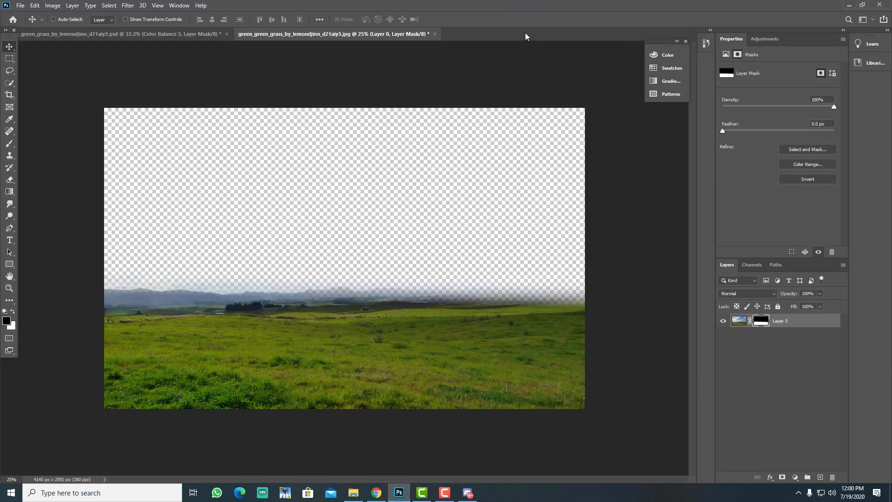
Crop the black text bands off the upper and lower edges of the cosmos6_01 image, leaving about 1600 x 1218 px.
left_click(10, 94)
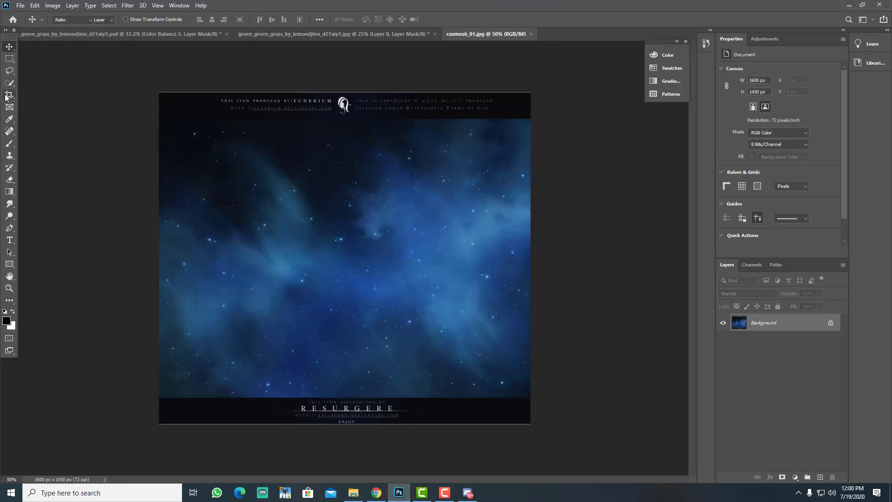
left_click_drag(340, 424, 342, 412)
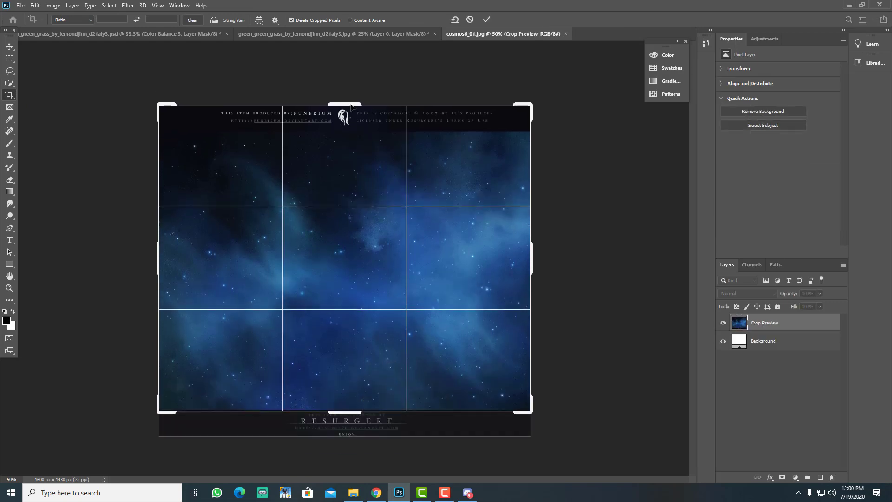
left_click_drag(352, 100, 365, 116)
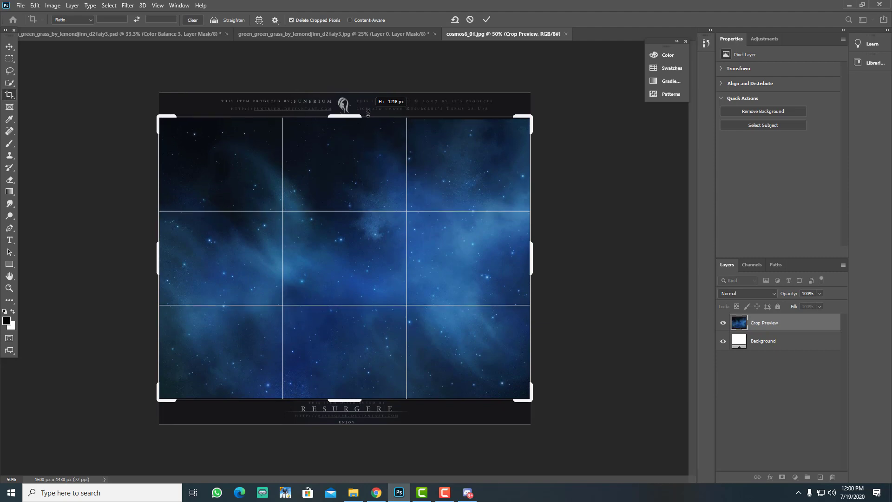
left_click(488, 18)
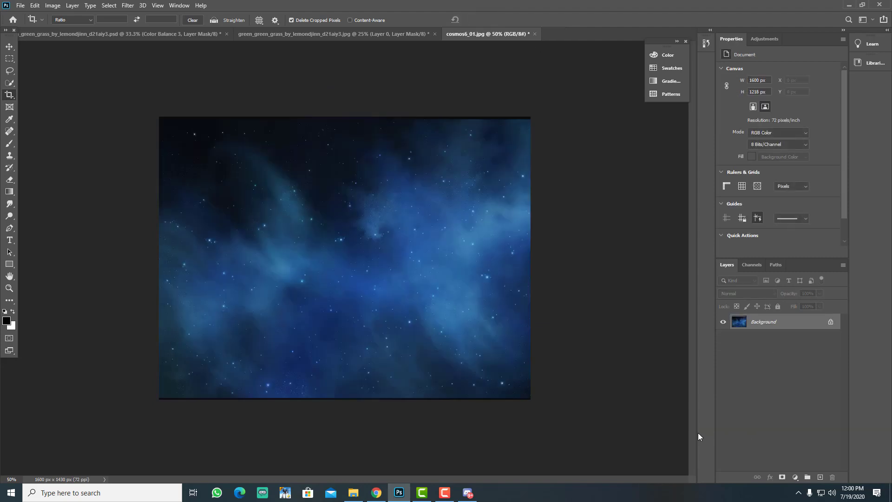
Crop the remaining dark border from the nebula image, reducing its height to about 1194 px.
left_click(11, 85)
left_click(9, 95)
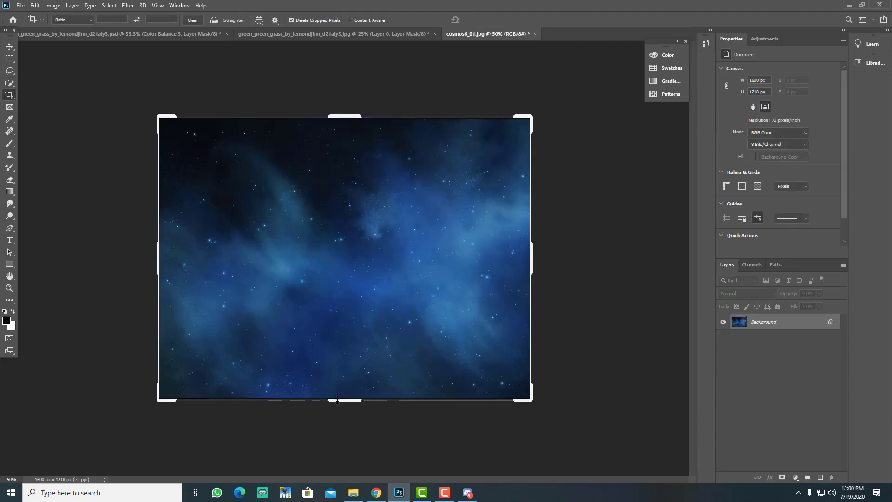
left_click_drag(337, 401, 346, 398)
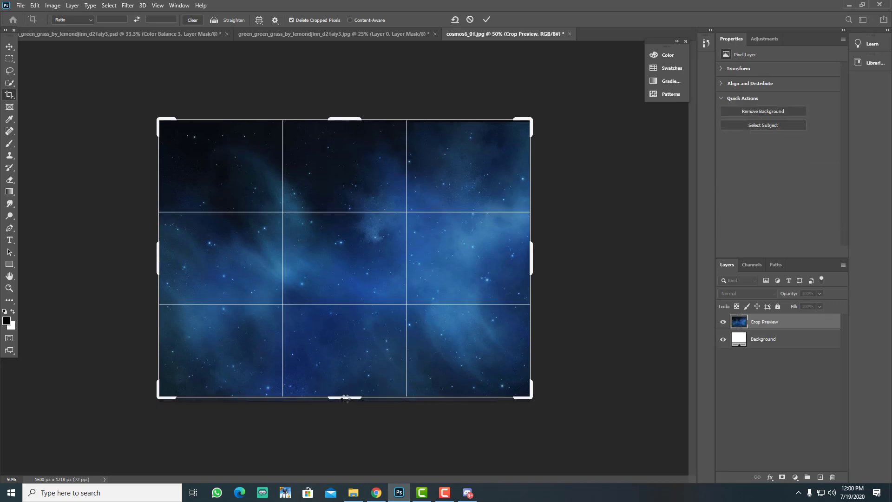
left_click(487, 20)
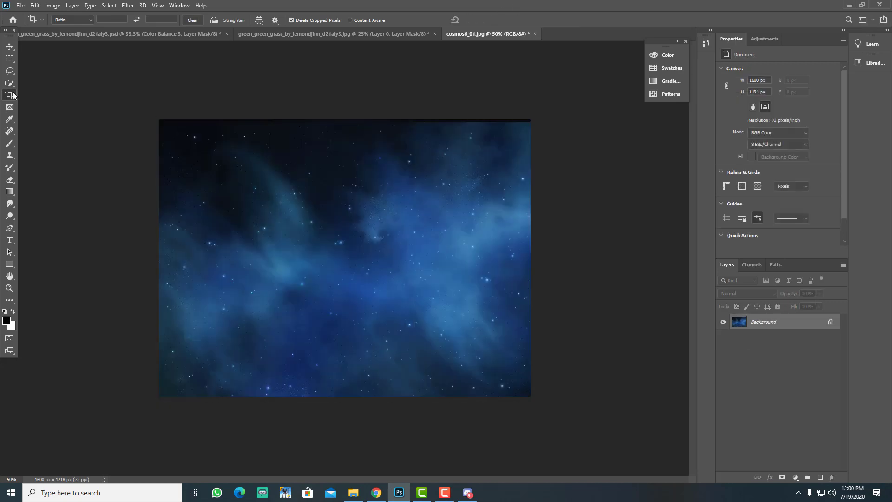
Unlock the nebula image's Background layer and move it with the Move tool into the grass landscape document, over the empty sky.
left_click(10, 47)
double_click(830, 328)
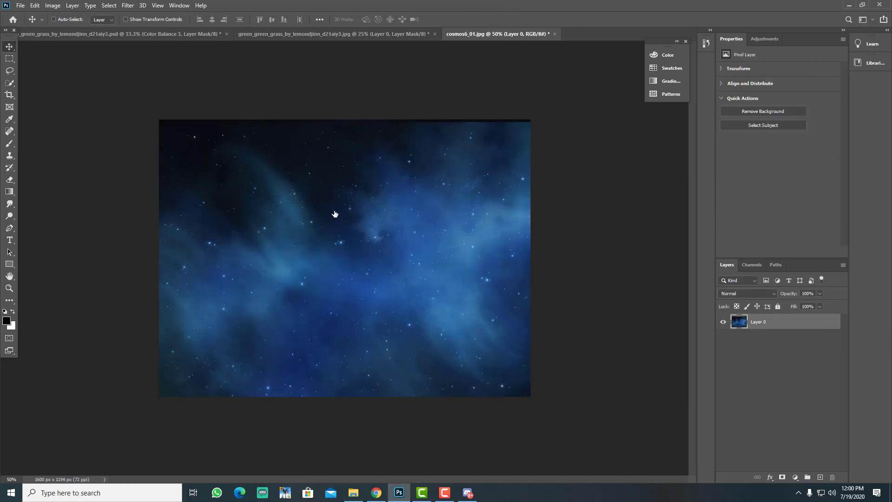
left_click(425, 291)
left_click_drag(426, 315, 330, 213)
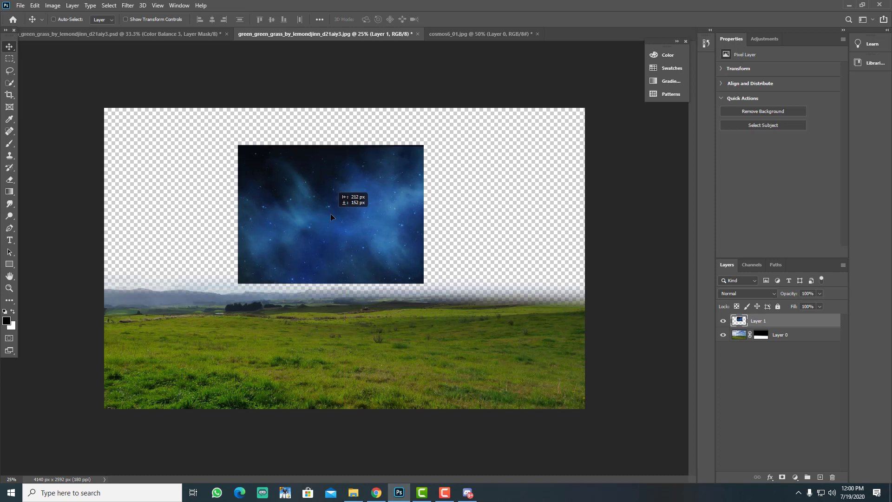
Scale the nebula to about 263% with Free Transform to fill the canvas width, and place its layer below the landscape layer.
key("ctrl+t")
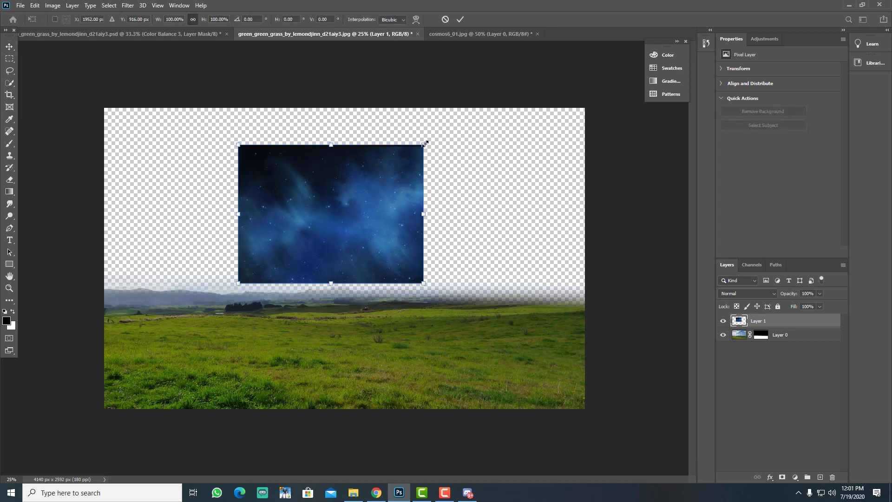
left_click_drag(425, 144, 563, 42)
left_click_drag(391, 209, 404, 214)
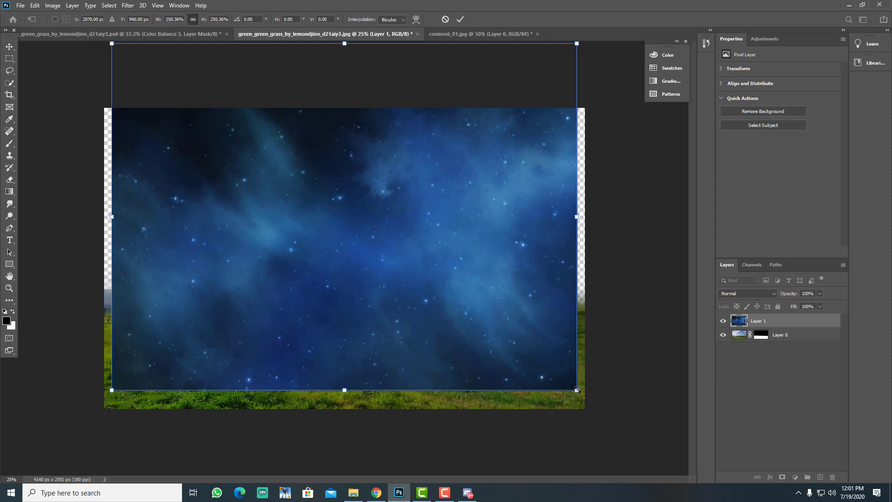
left_click_drag(576, 390, 587, 398)
left_click(460, 19)
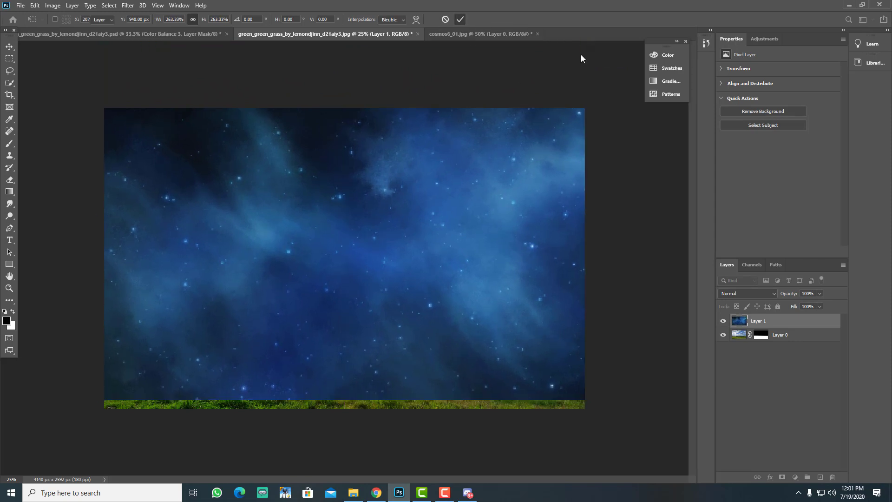
left_click_drag(805, 322, 802, 400)
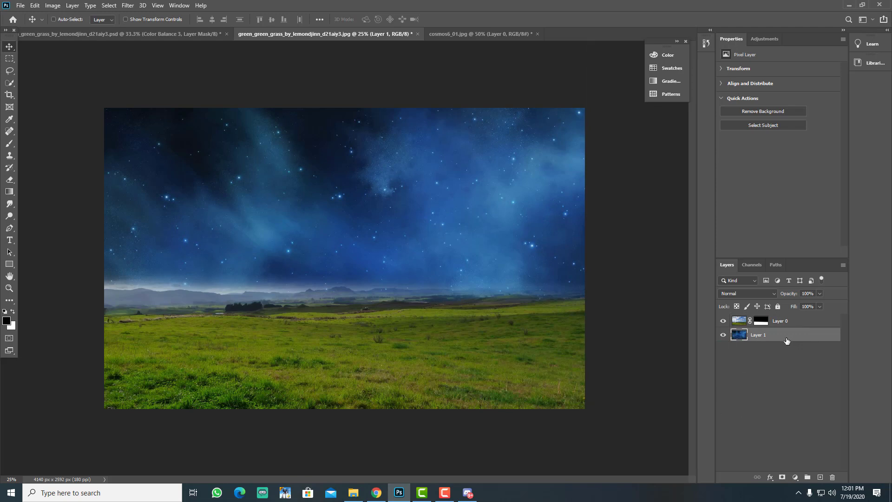
Rename the nebula layer as Sky and the landscape layer as Ground.
double_click(762, 336)
type("Sky")
double_click(783, 320)
type("Gr")
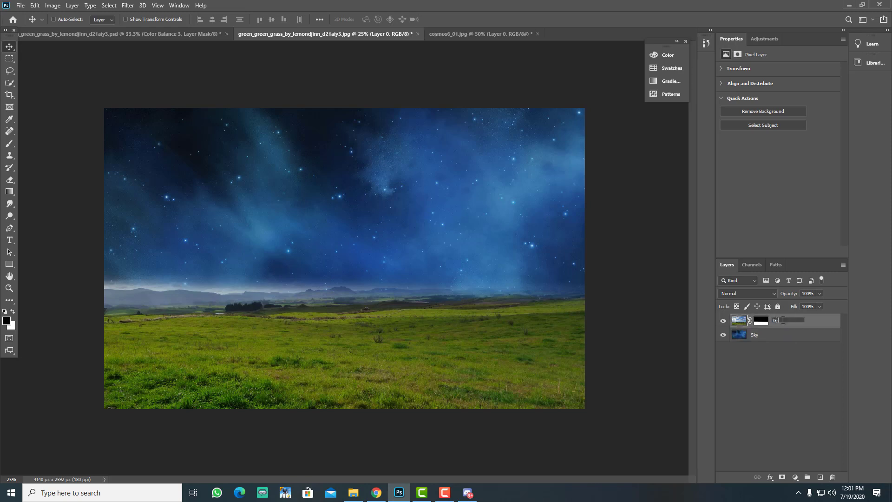
type("ound")
key("Return")
Add a new layer directly above Sky and load the third preset of the Blues group for the Gradient tool.
left_click(782, 340)
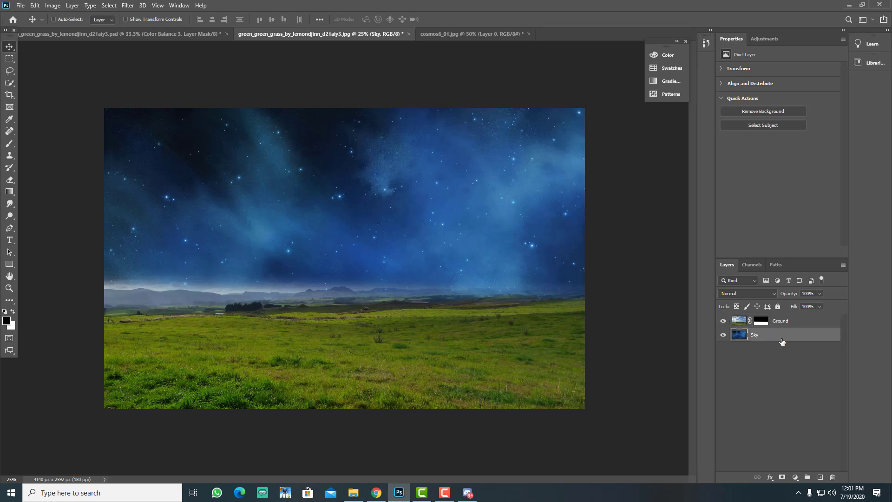
left_click(820, 477)
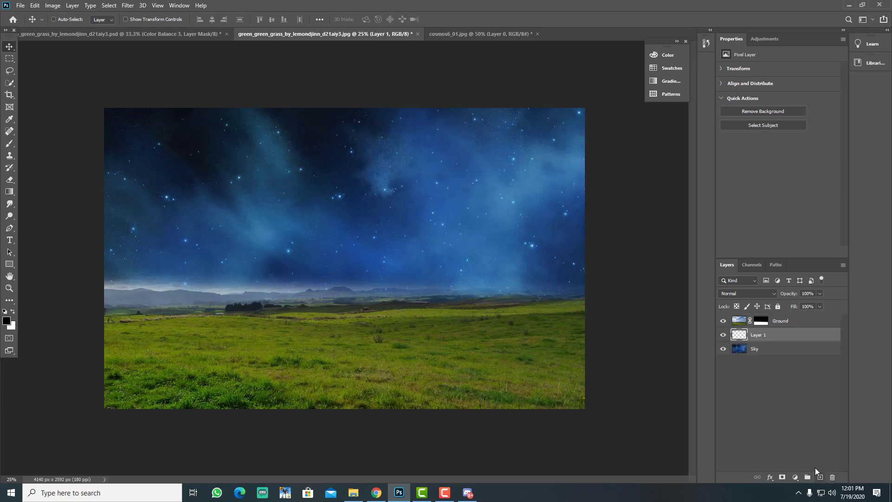
left_click(9, 192)
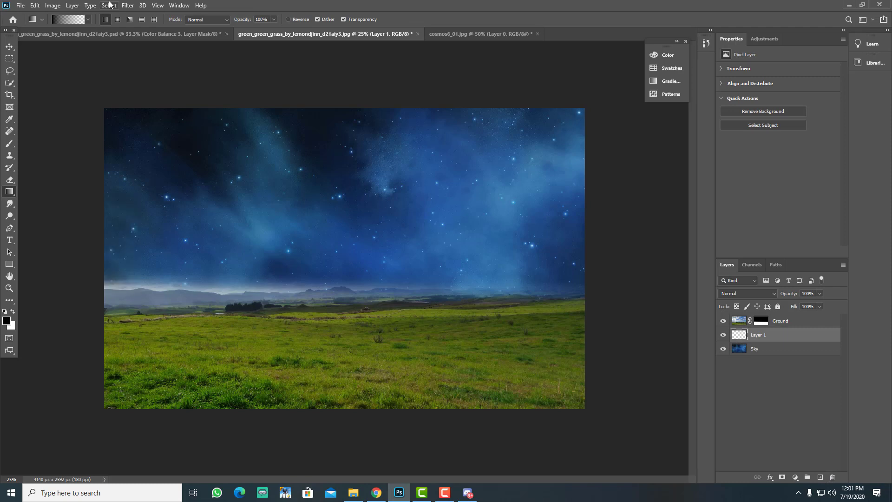
left_click(87, 19)
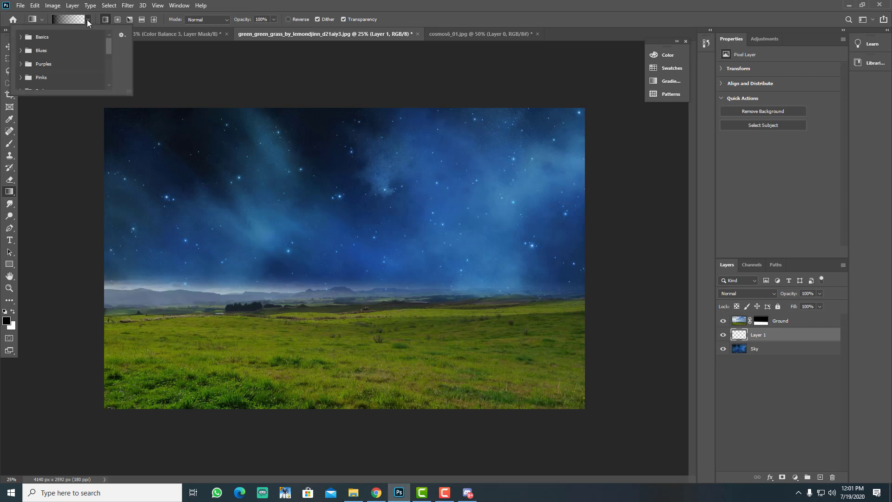
left_click(21, 50)
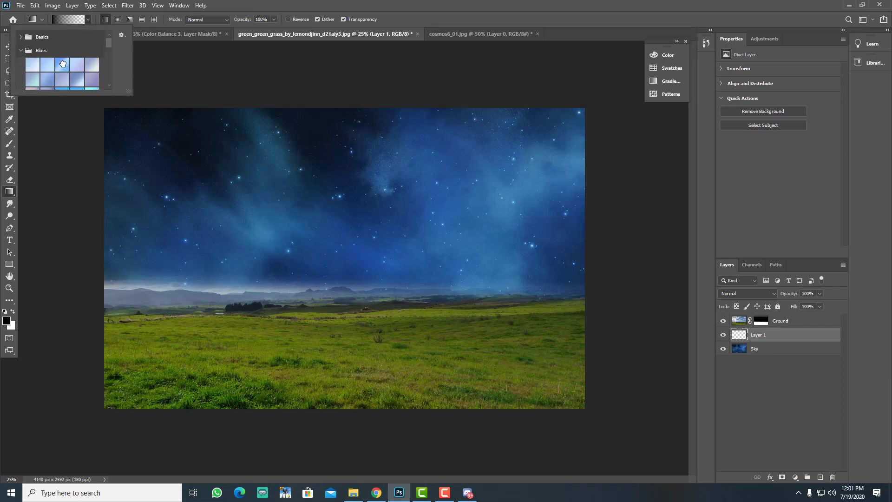
left_click(63, 64)
left_click(88, 21)
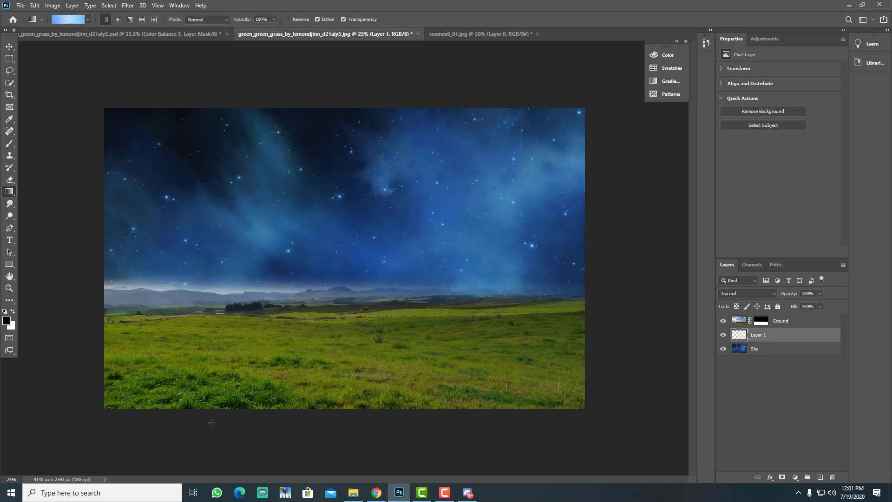
Try drawing the blue gradient upward from the grass to the horizon on Layer 1, and undo it.
left_click(87, 21)
left_click(87, 21)
left_click_drag(322, 349, 323, 321)
key("ctrl+z")
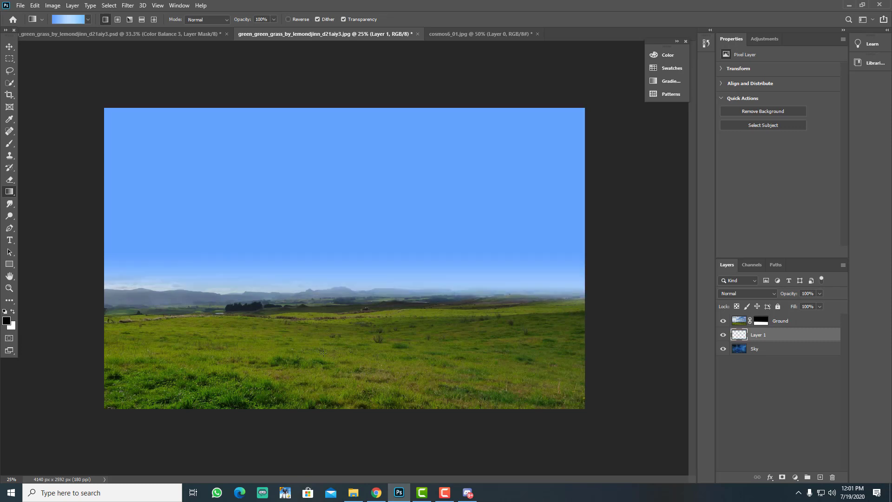
key("ctrl+z")
Try drawing the blue gradient on the Ground layer and moving that layer below Sky, and undo these changes.
left_click(777, 349)
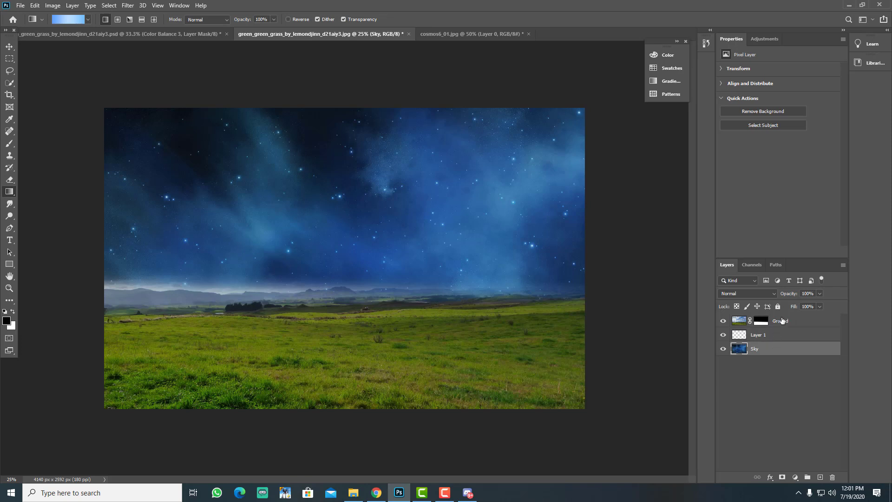
left_click(782, 320)
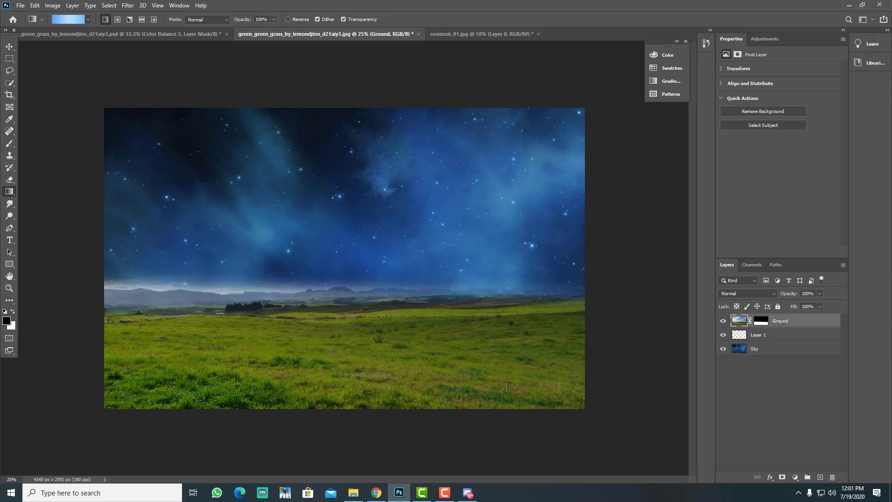
left_click_drag(334, 385, 334, 324)
left_click_drag(785, 324, 781, 352)
key("Delete")
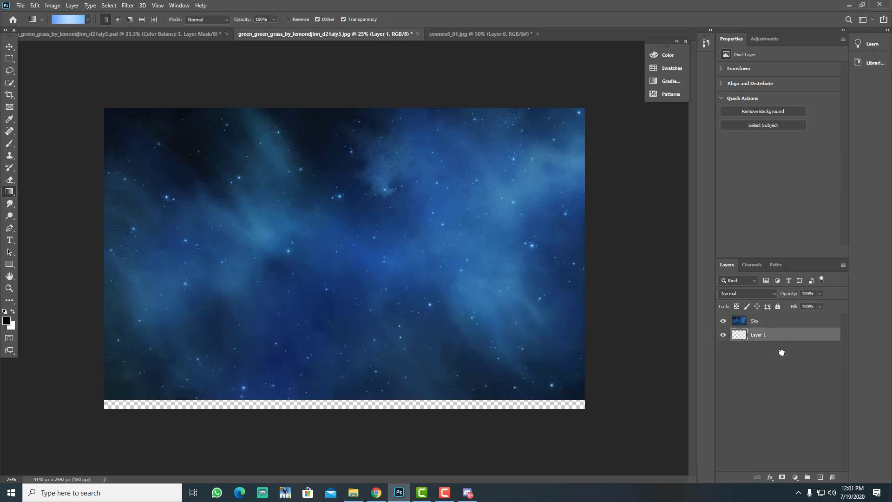
key("ctrl+z")
key("ctrl+z")
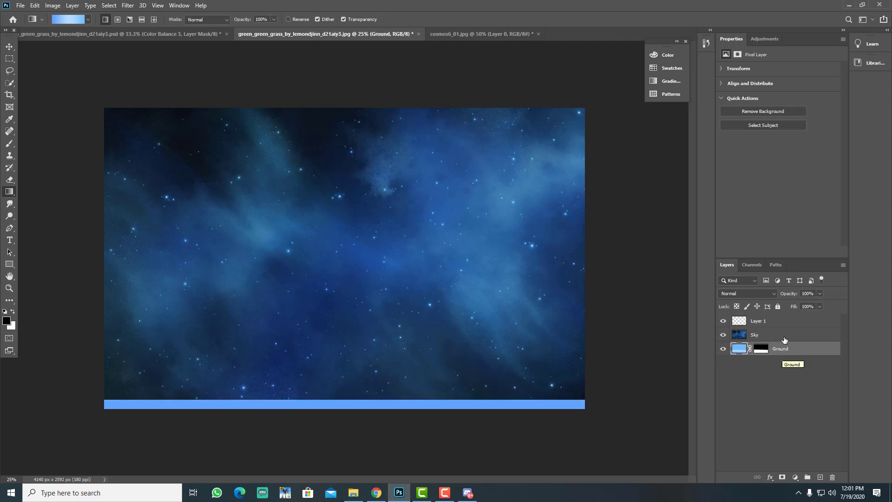
key("ctrl+z")
key("ctrl+[")
key("ctrl+]")
key("ctrl+]")
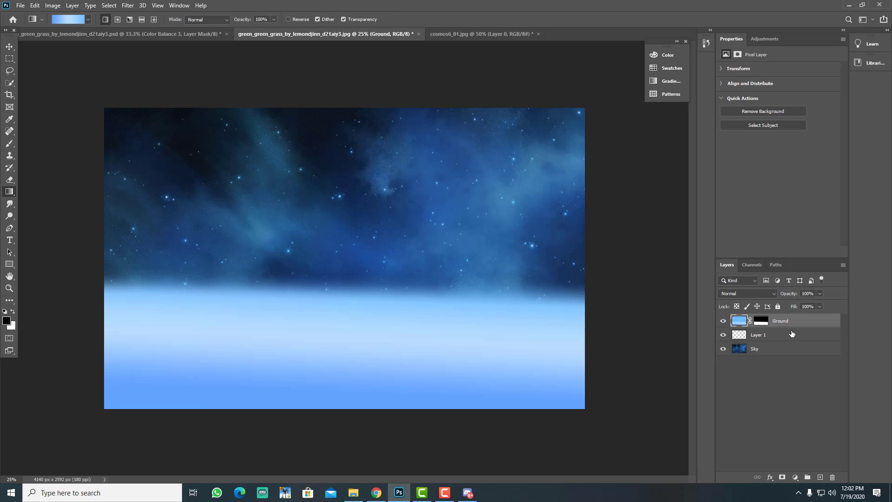
key("ctrl+z")
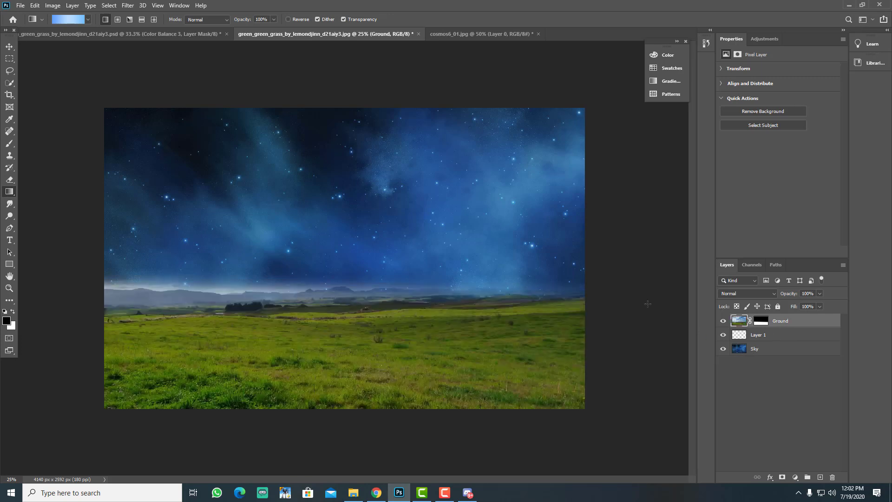
Try a blue gradient on Layer 1 from the grass up into the sky, with the layer moved below Sky, and redraw it several times.
left_click(790, 340)
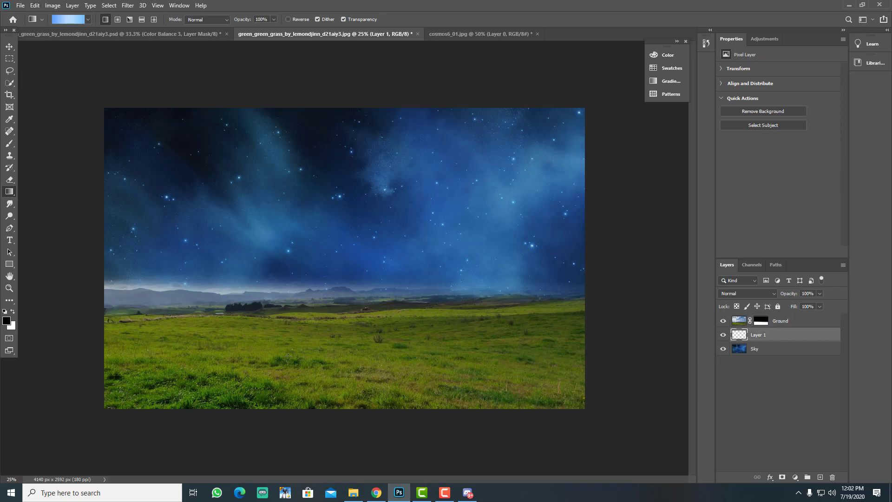
left_click_drag(288, 356, 283, 263)
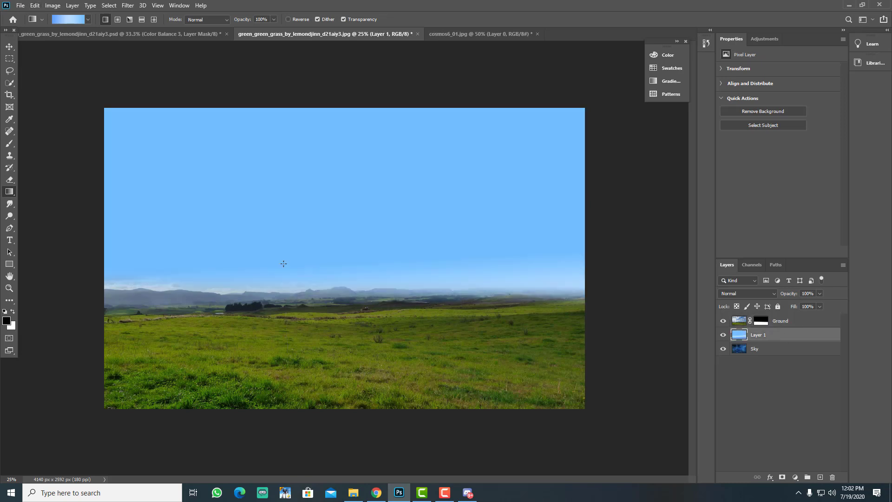
left_click_drag(766, 335, 760, 365)
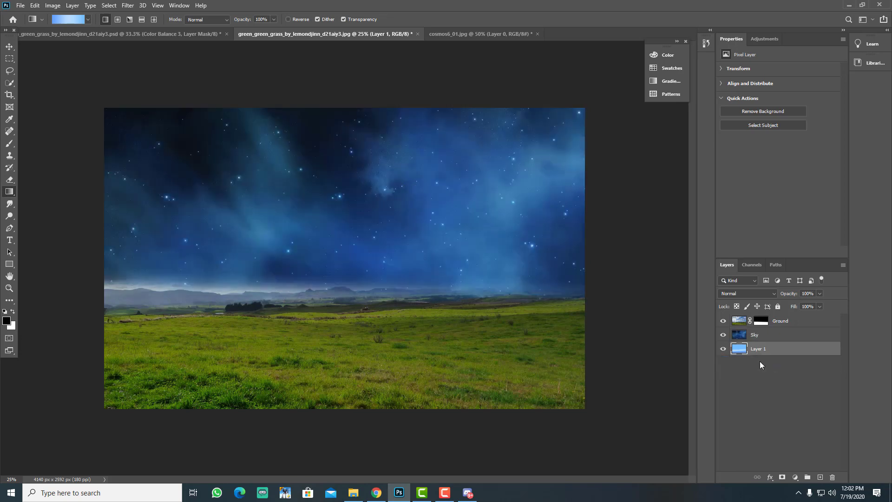
left_click_drag(355, 343, 370, 230)
left_click_drag(271, 315, 287, 241)
left_click_drag(148, 283, 163, 193)
left_click_drag(200, 333, 205, 240)
Set the foreground color to a blue sampled from the nebula sky.
left_click(6, 320)
left_click(342, 154)
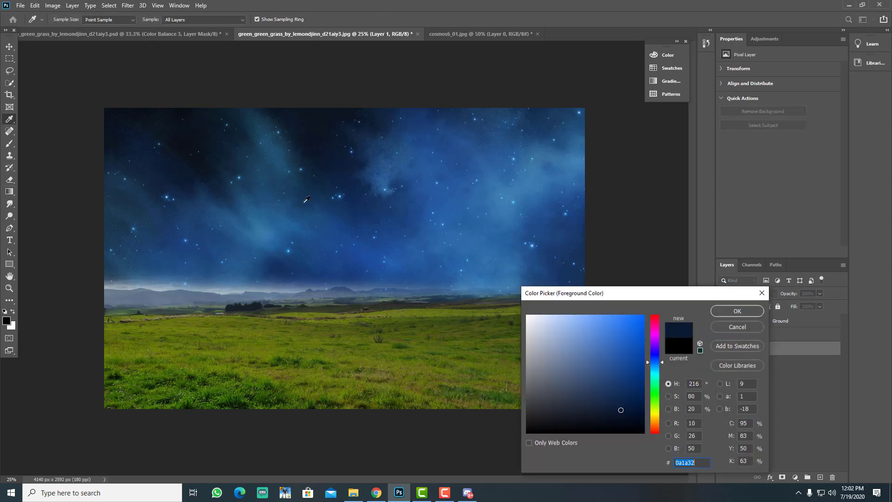
left_click(268, 215)
left_click(268, 236)
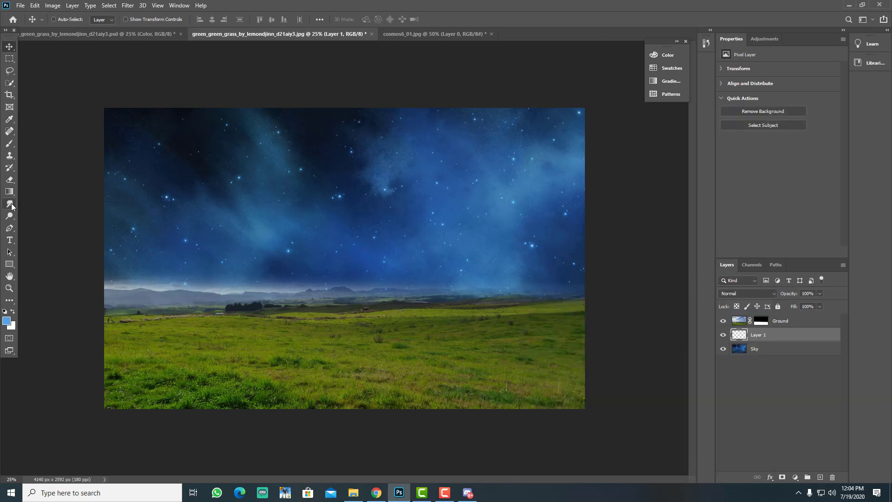
Draw the blue gradient on Layer 1 from mid-sky down to just below the horizon, and lower the layer's opacity to about 29%.
left_click(9, 192)
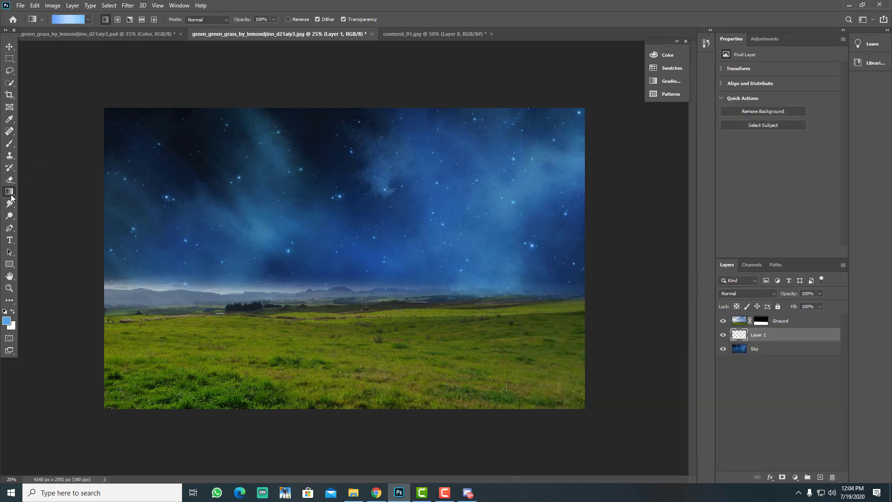
left_click_drag(328, 198, 334, 312)
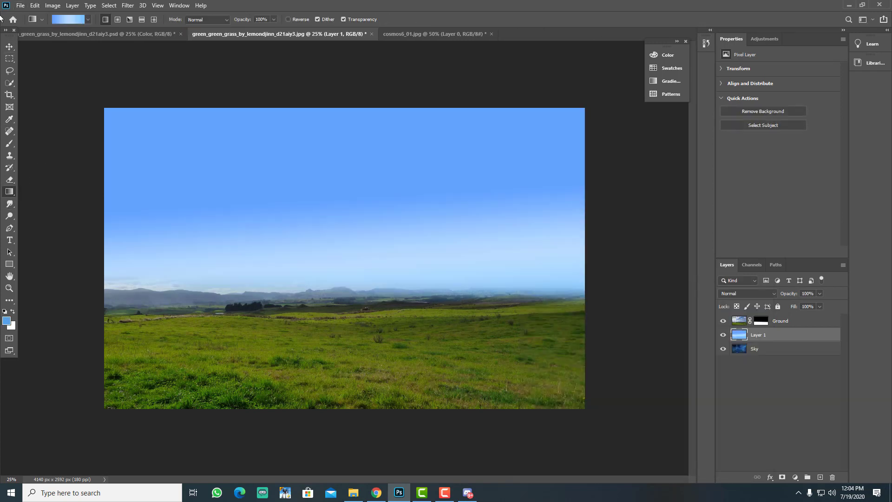
left_click(6, 46)
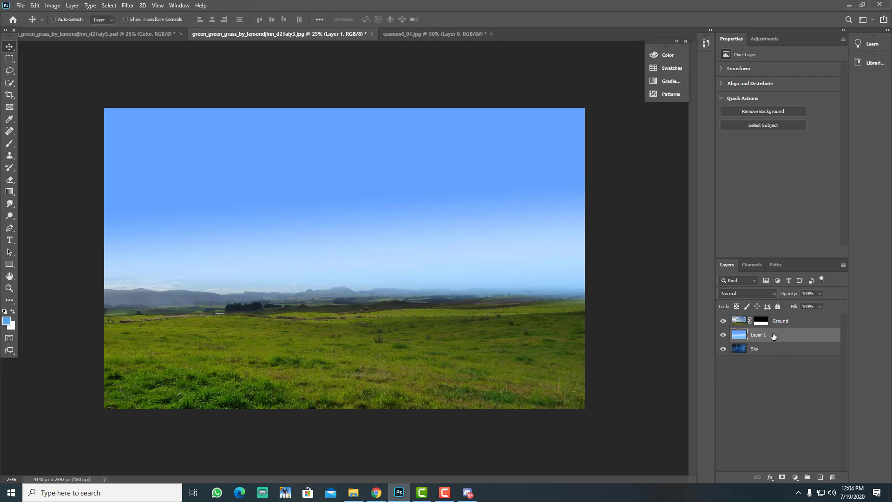
left_click_drag(811, 299, 793, 305)
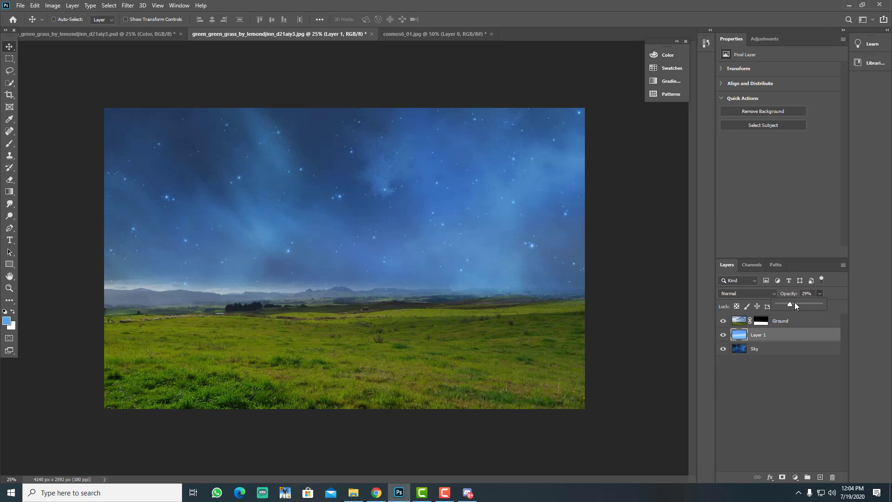
left_click(818, 293)
Add a Color Balance adjustment clipped to the Ground layer, with midtones at Cyan-Red -50, Magenta-Green +30 and Yellow-Blue -20.
left_click(816, 326)
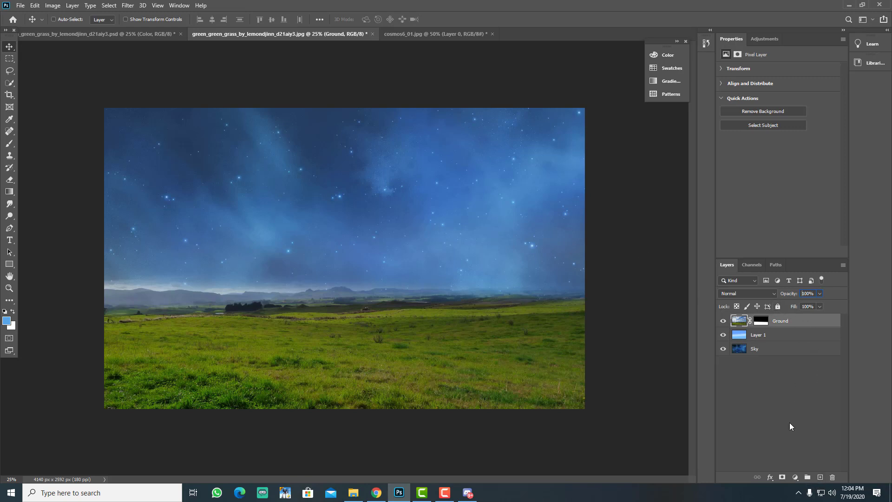
left_click(794, 479)
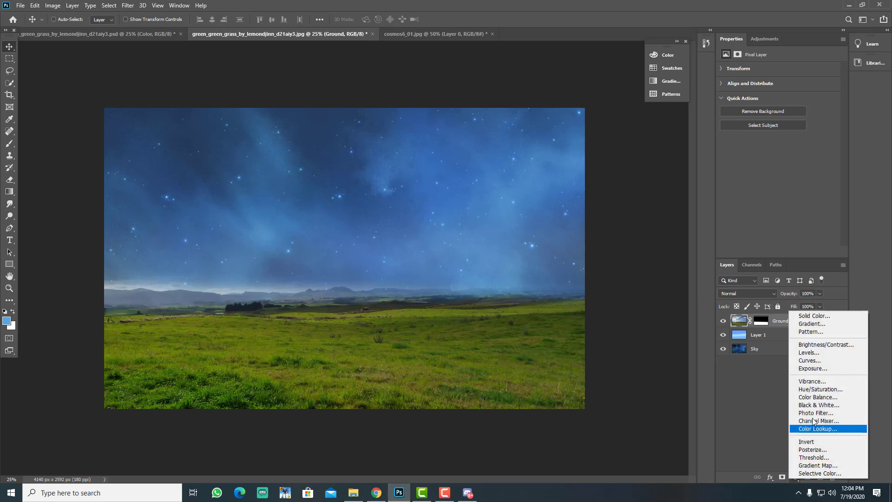
left_click(795, 465)
left_click(795, 477)
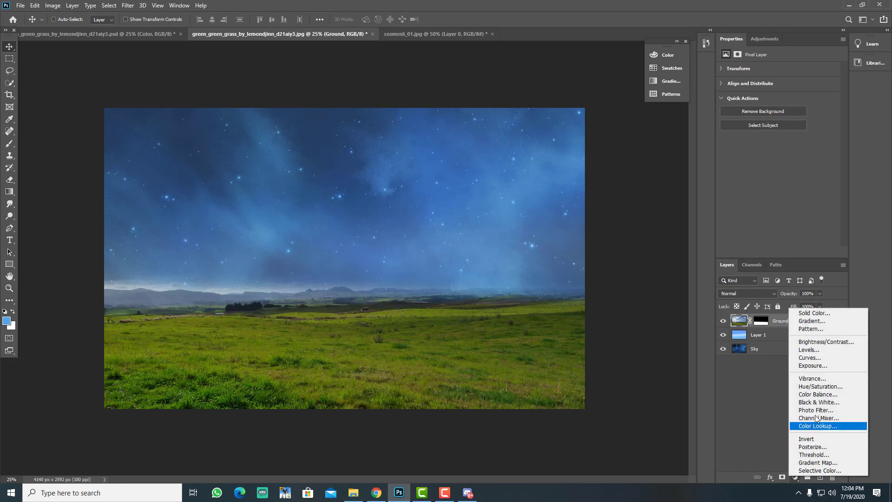
left_click(825, 394)
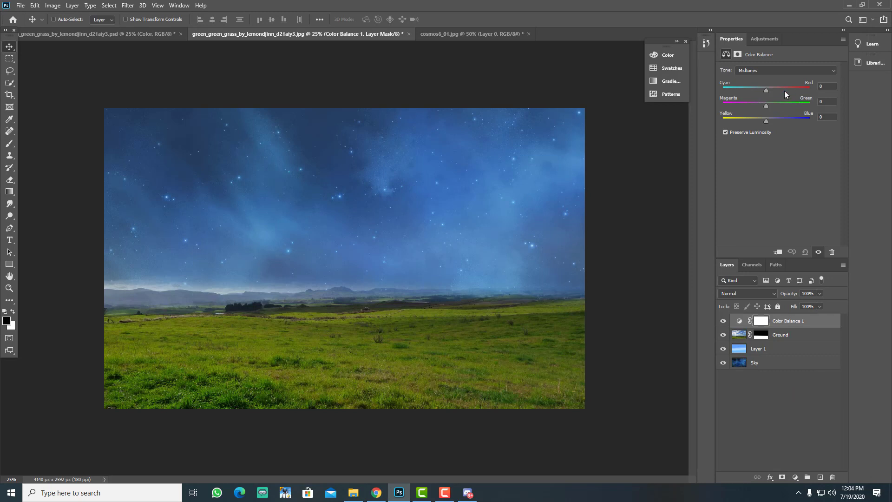
right_click(793, 322)
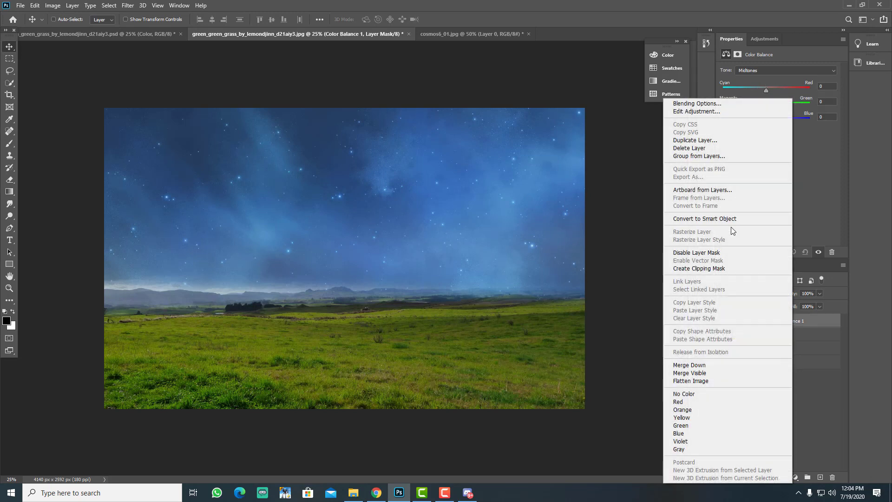
left_click(717, 268)
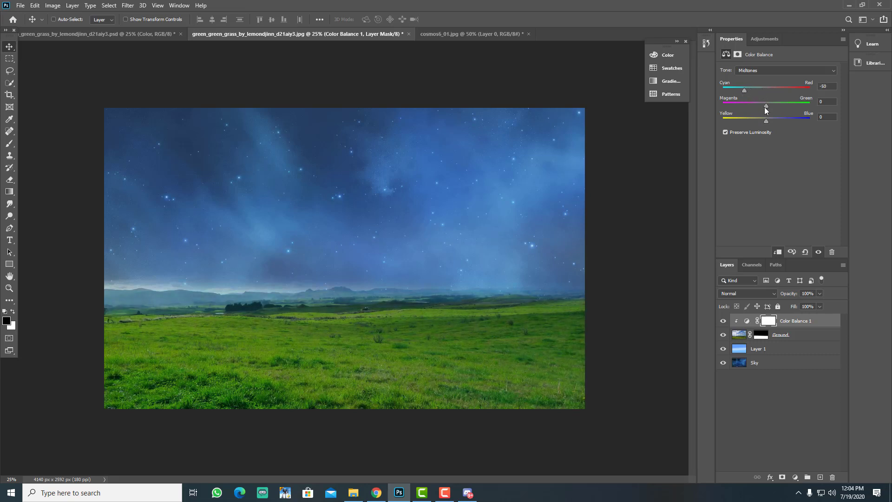
left_click_drag(765, 105, 772, 106)
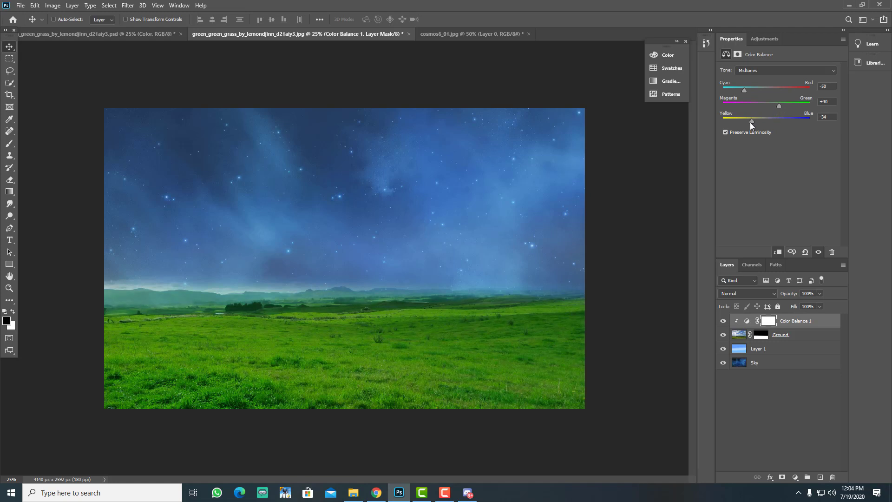
left_click_drag(726, 122, 741, 120)
Add a Curves adjustment above Color Balance 1 and place an RGB curve point at input 159, output 168.
left_click(795, 477)
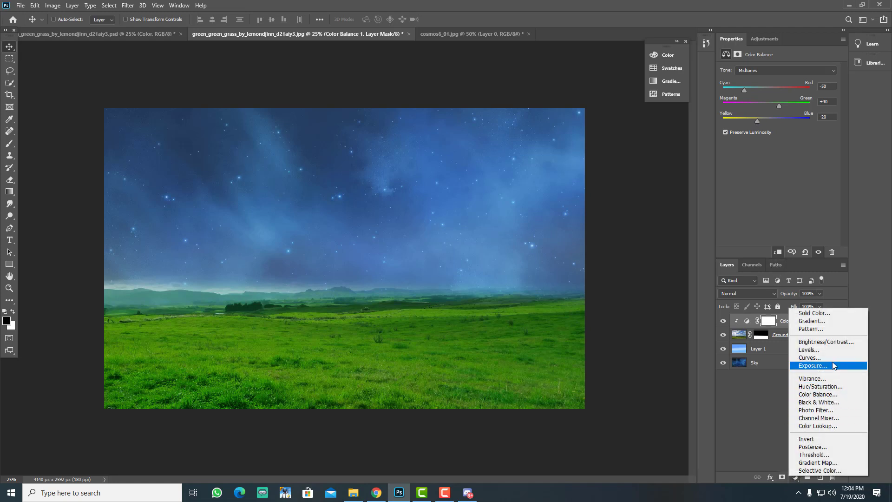
left_click(809, 358)
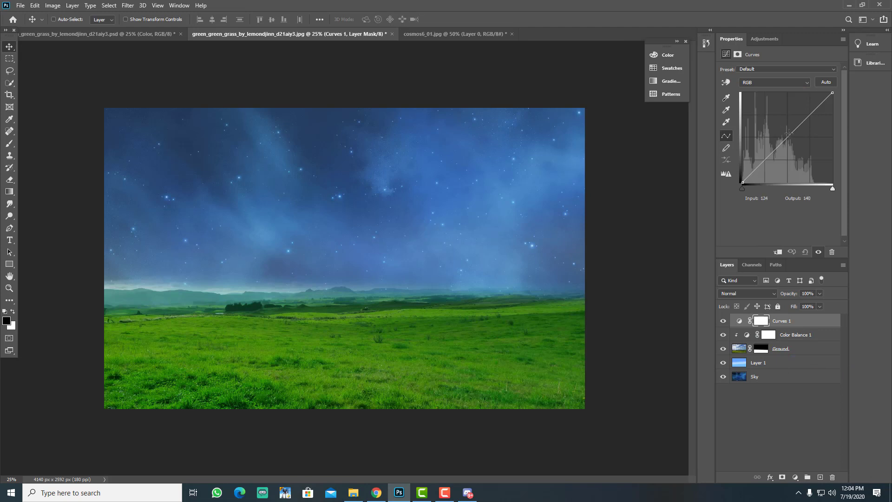
left_click_drag(788, 133, 790, 126)
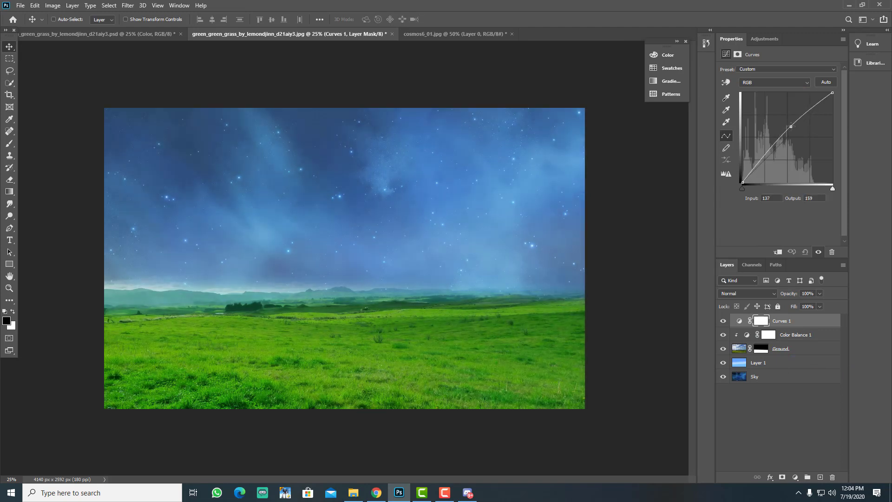
left_click_drag(791, 126, 798, 123)
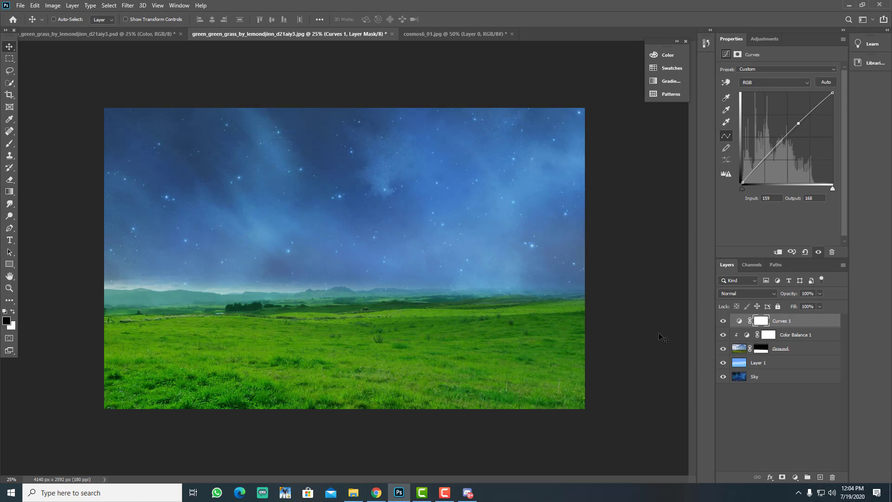
Add a Levels adjustment above Curves 1 and set its white output level to 240.
left_click(795, 477)
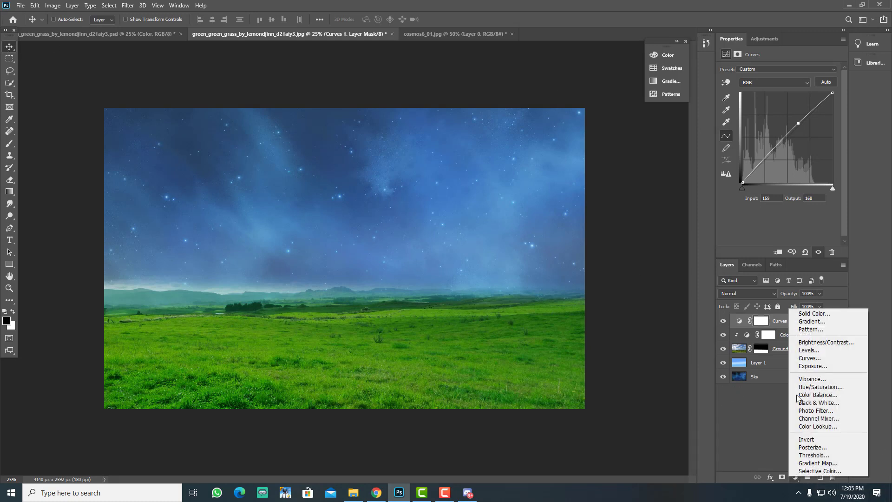
left_click(811, 351)
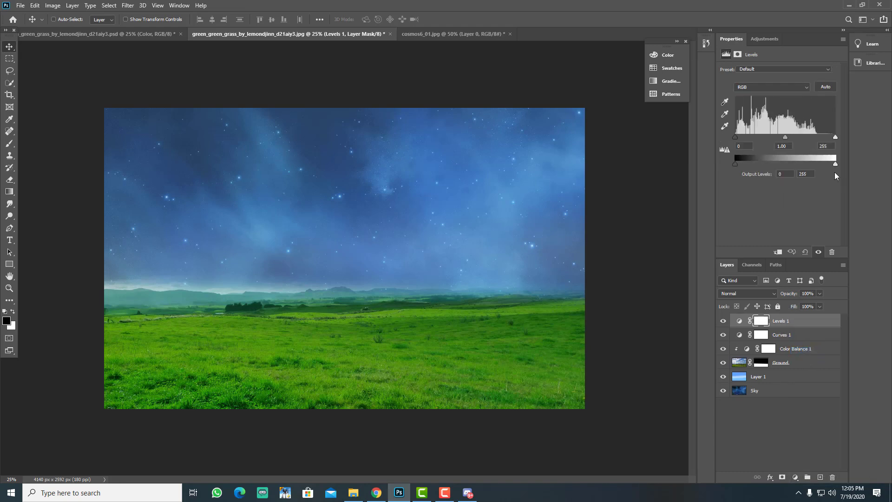
left_click_drag(832, 164, 825, 164)
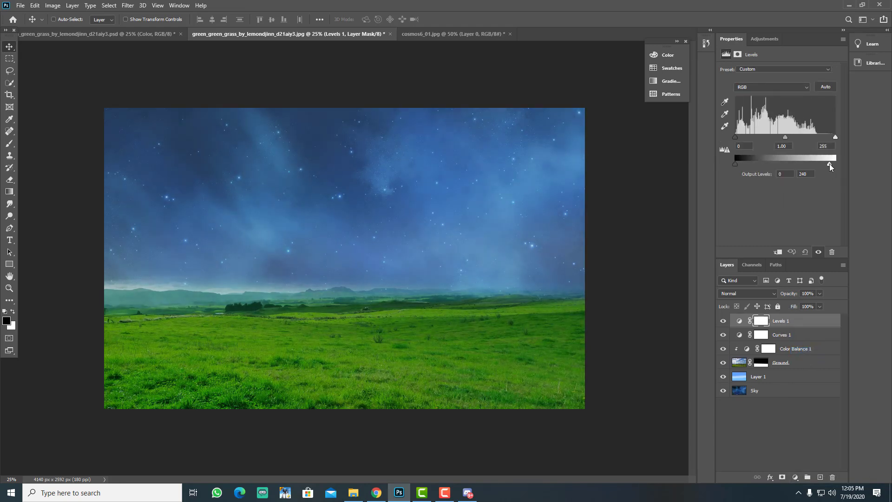
Clip the Levels 1 and Curves 1 adjustments to the Ground layer.
right_click(803, 322)
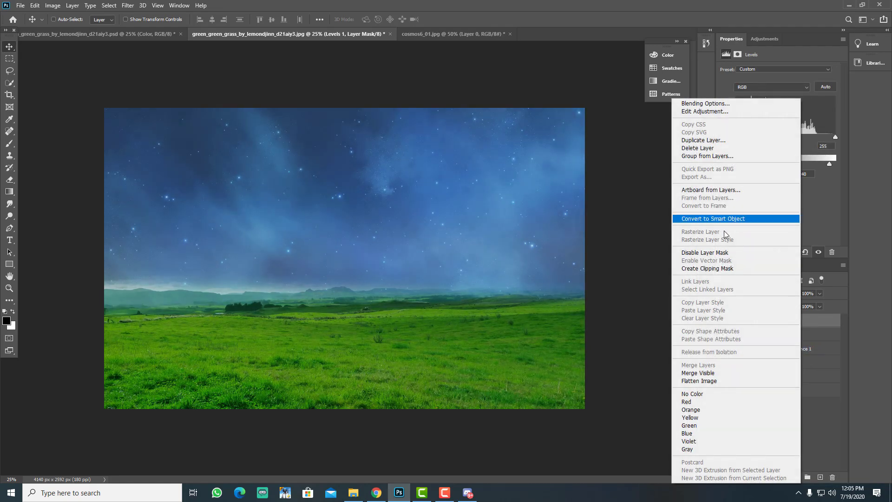
left_click(724, 268)
left_click(806, 335)
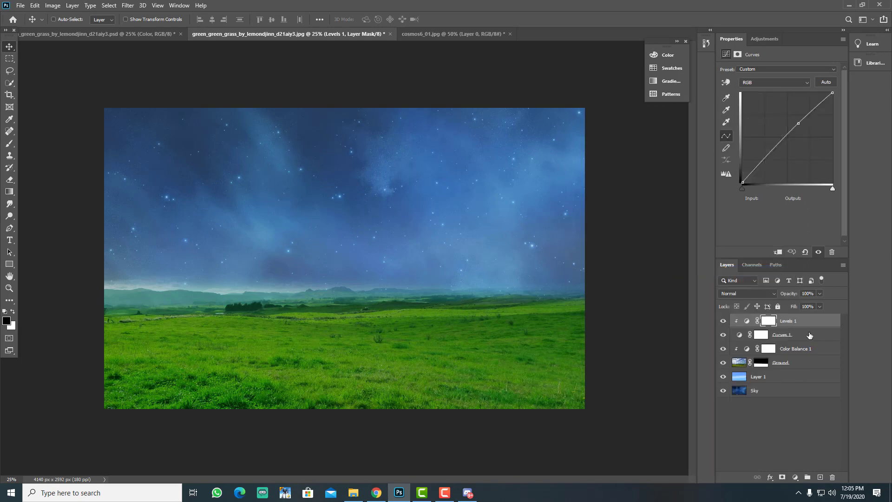
right_click(806, 335)
left_click(737, 269)
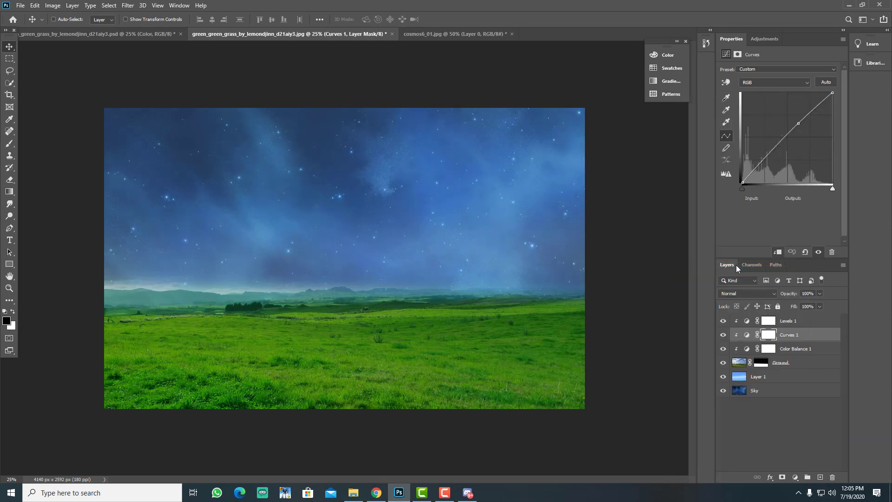
Select the Levels 1 layer and open the rhino_grazing stock image from the Manipulation folder.
left_click(803, 325)
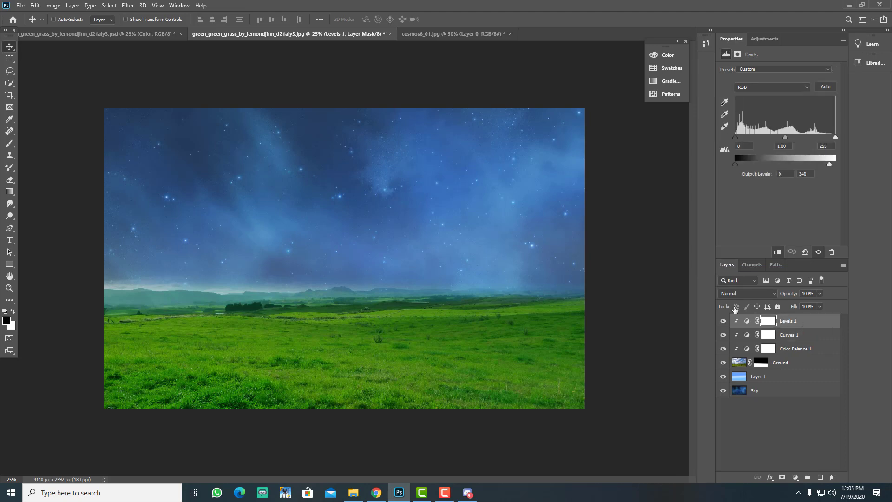
left_click(20, 5)
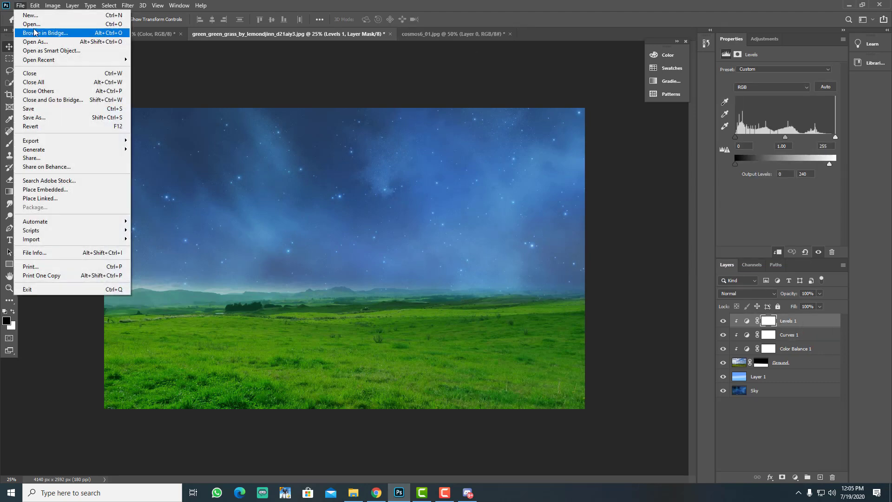
left_click(40, 25)
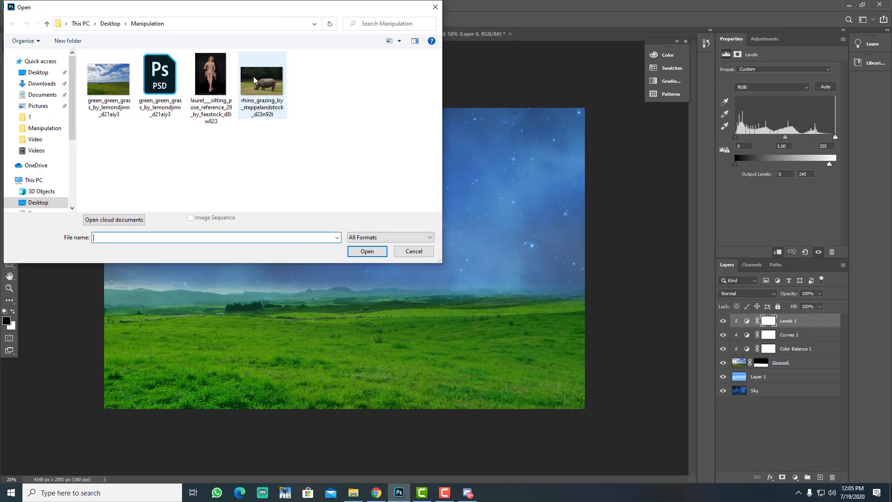
double_click(253, 77)
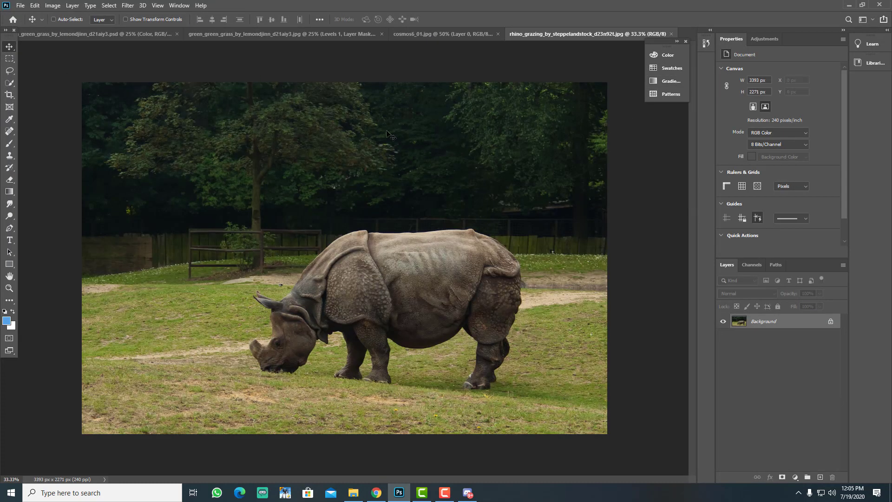
Isolate the rhino with a Select Subject layer mask and place it on the grass in the right half of the composite.
left_click(830, 321)
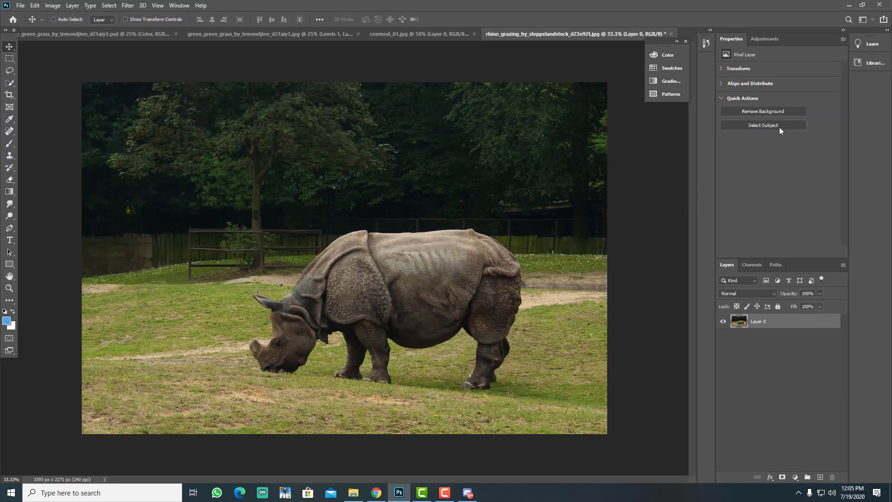
left_click(779, 126)
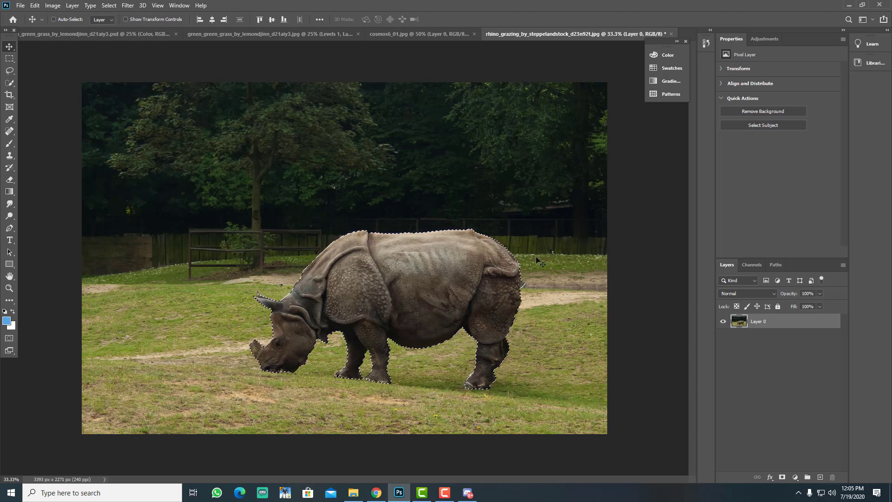
left_click(782, 477)
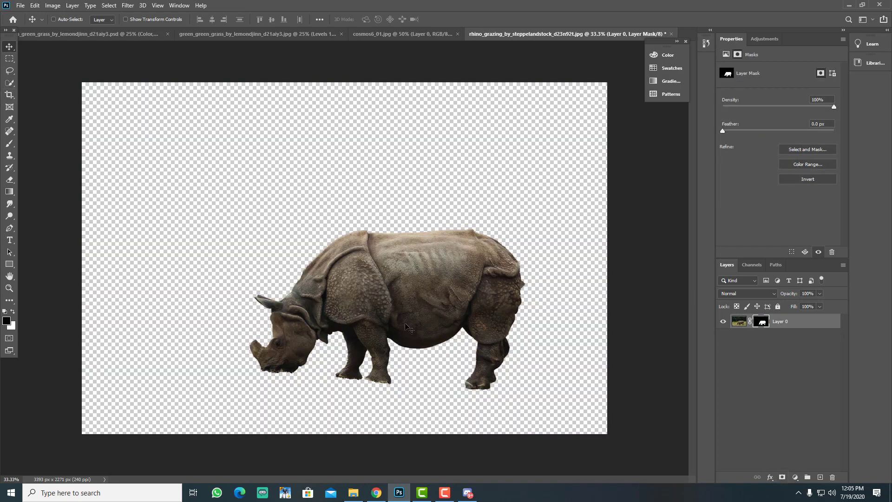
left_click_drag(409, 329, 484, 293)
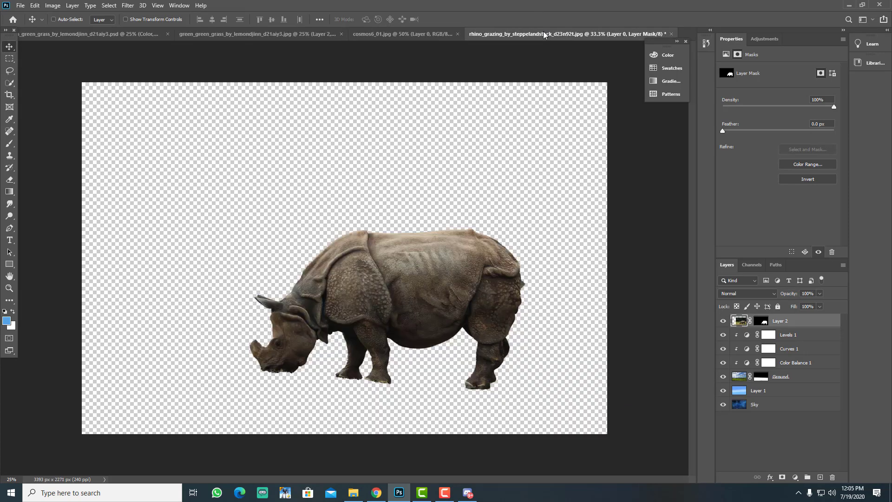
Close the rhino and cosmos6_01 source documents, keeping the grass composite open.
left_click(544, 34)
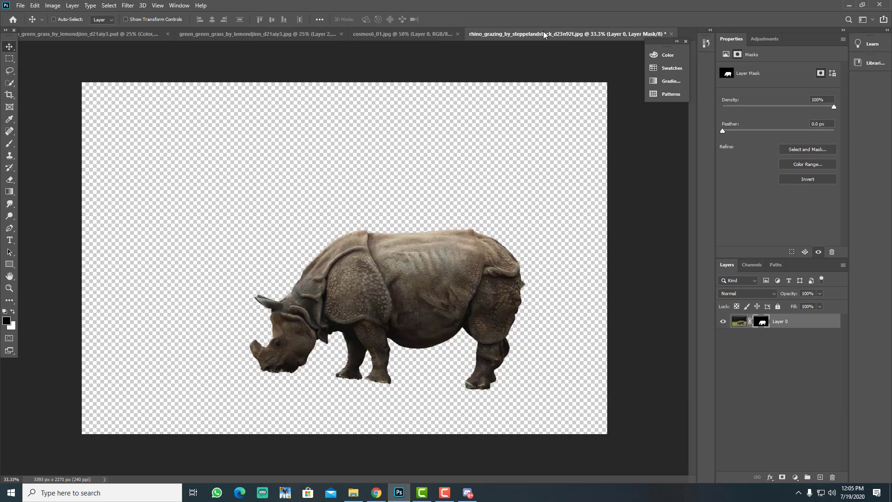
left_click(670, 34)
left_click(442, 184)
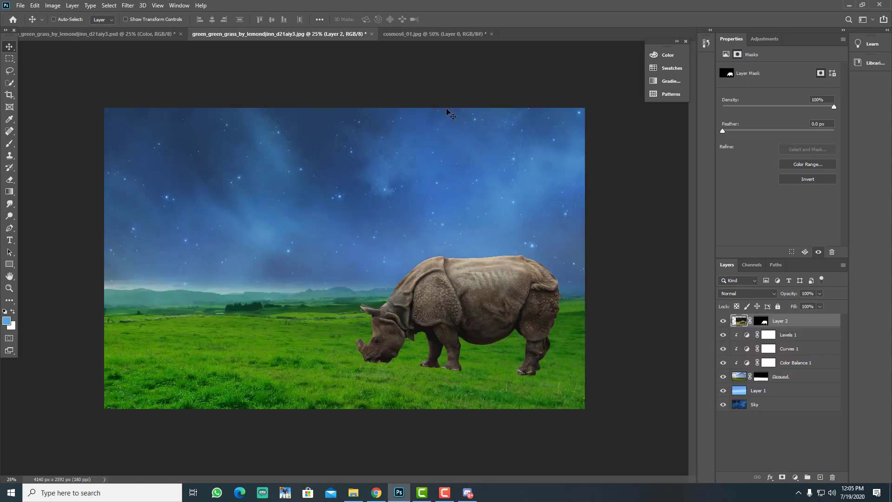
left_click(421, 33)
left_click(335, 34)
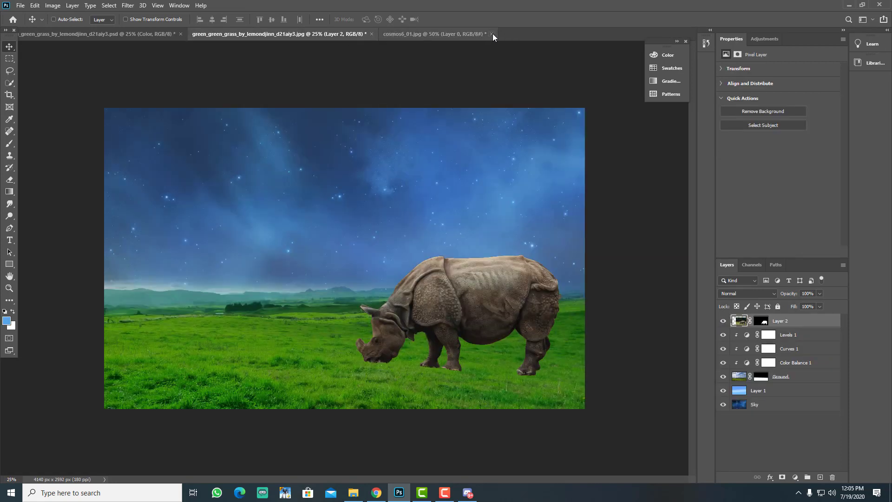
left_click(491, 34)
left_click(452, 184)
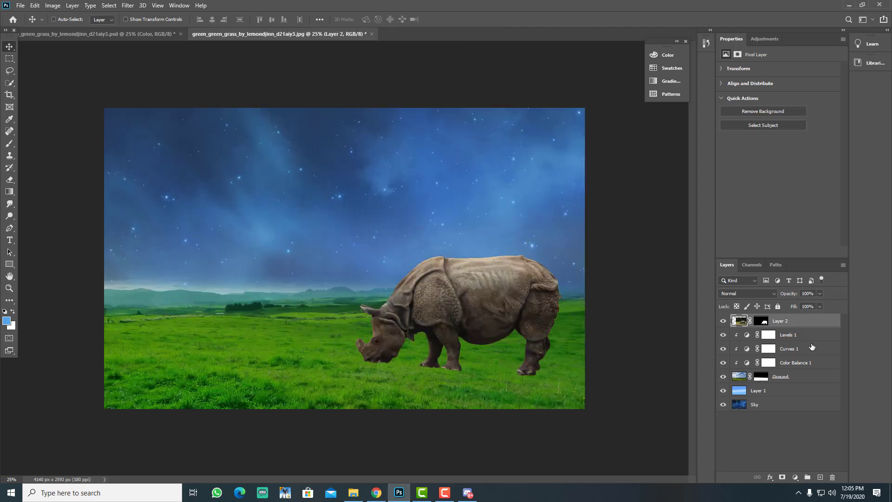
Add a Color Balance adjustment clipped to the rhino layer, with midtones at Cyan-Red -39.
left_click(795, 478)
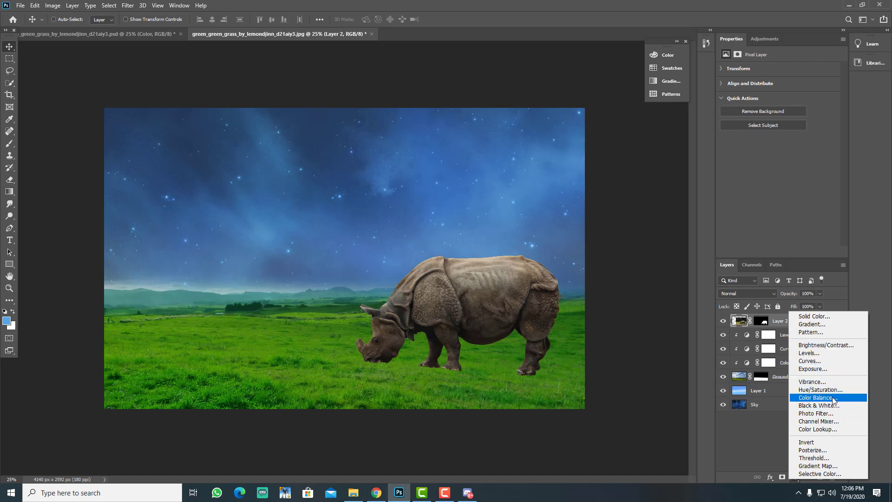
left_click(822, 398)
right_click(787, 326)
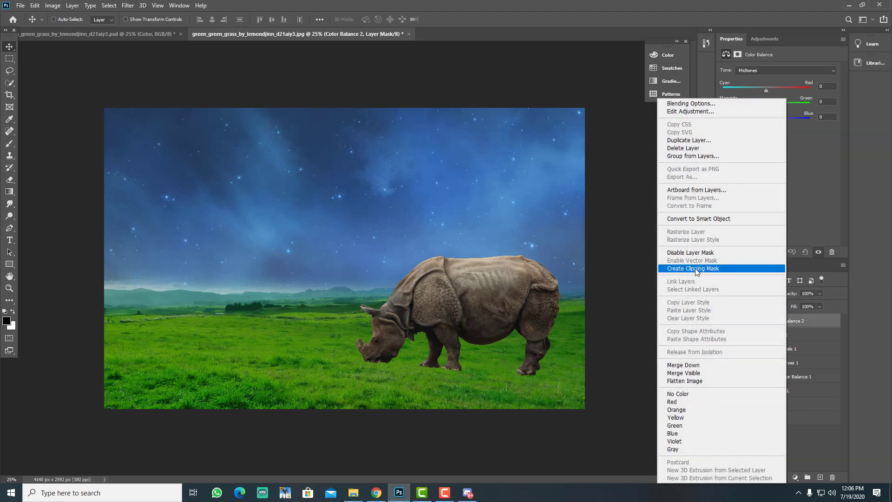
left_click(694, 269)
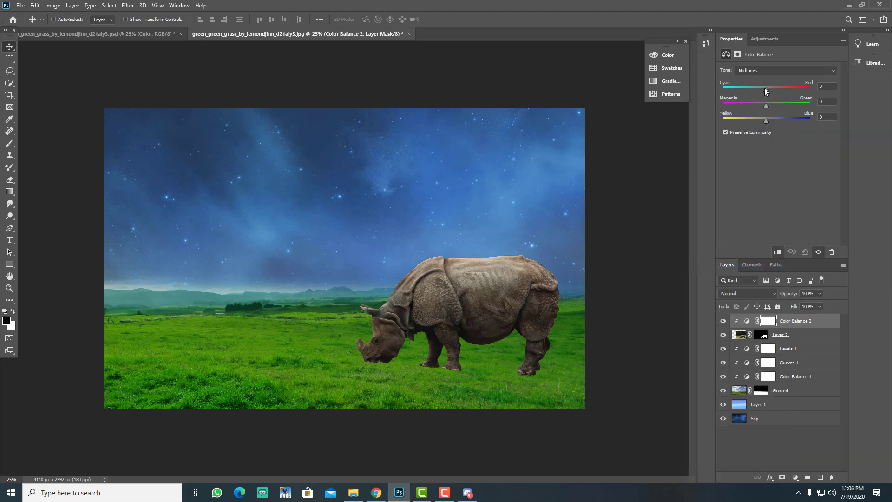
left_click_drag(766, 89, 752, 91)
Open the planet image cosmos6_05 from the pkg_cosmos6 folder inside the Compressed downloads.
left_click(21, 5)
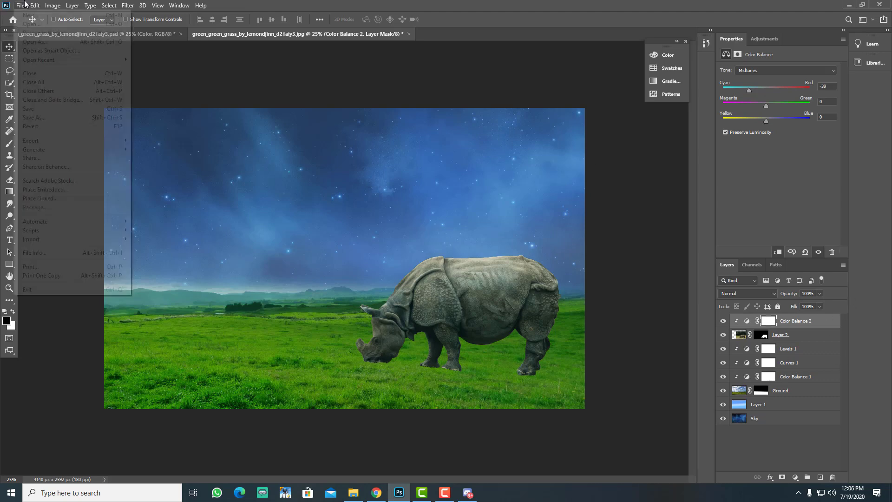
left_click(28, 22)
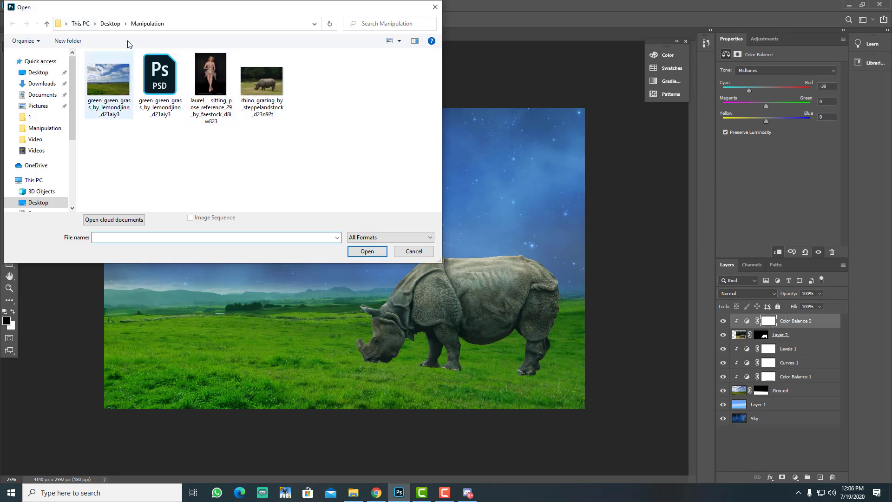
left_click(42, 83)
double_click(117, 164)
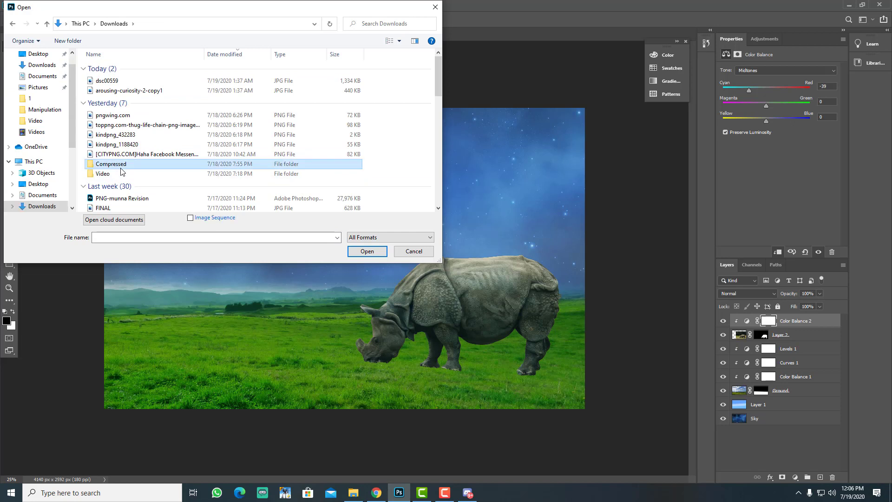
double_click(120, 77)
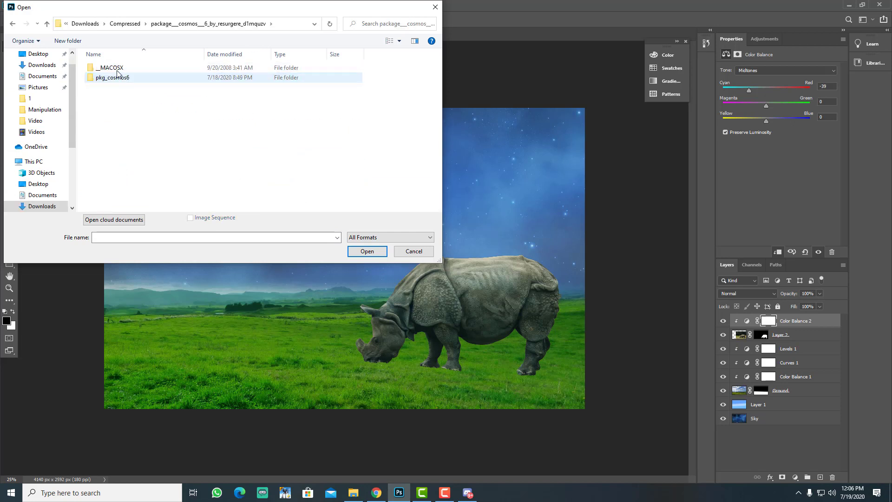
double_click(117, 77)
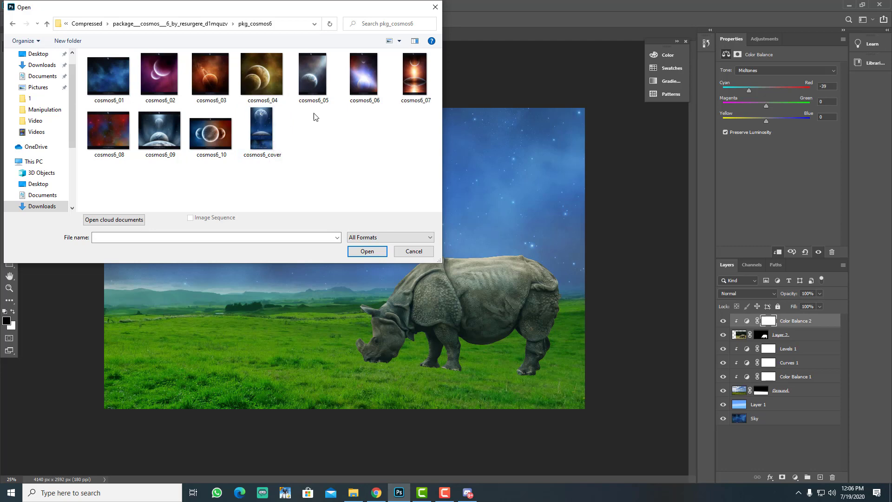
double_click(314, 80)
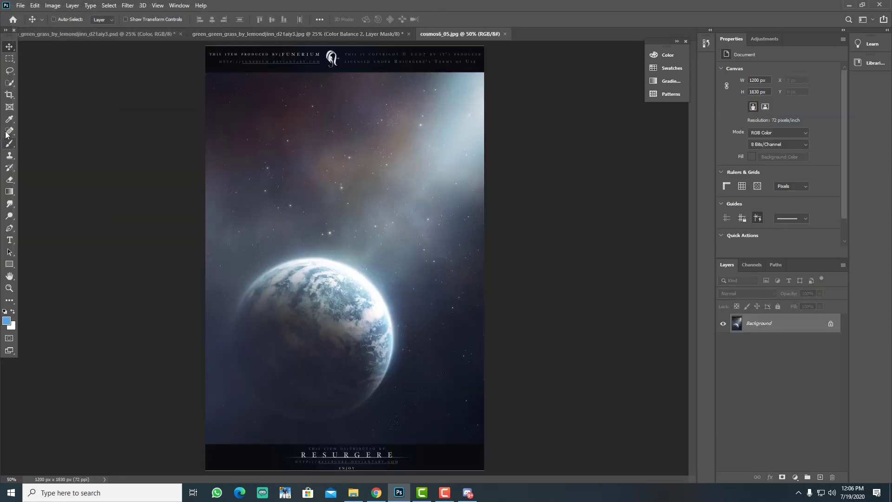
Crop the credit banners off the top and bottom of cosmos6_05, leaving a 1200 x 1530 px image.
left_click(9, 87)
left_click(9, 95)
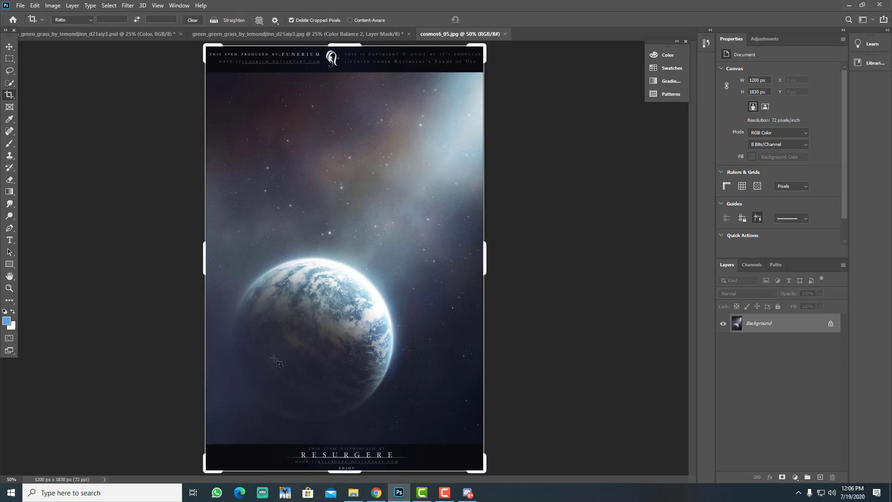
left_click_drag(331, 470, 346, 455)
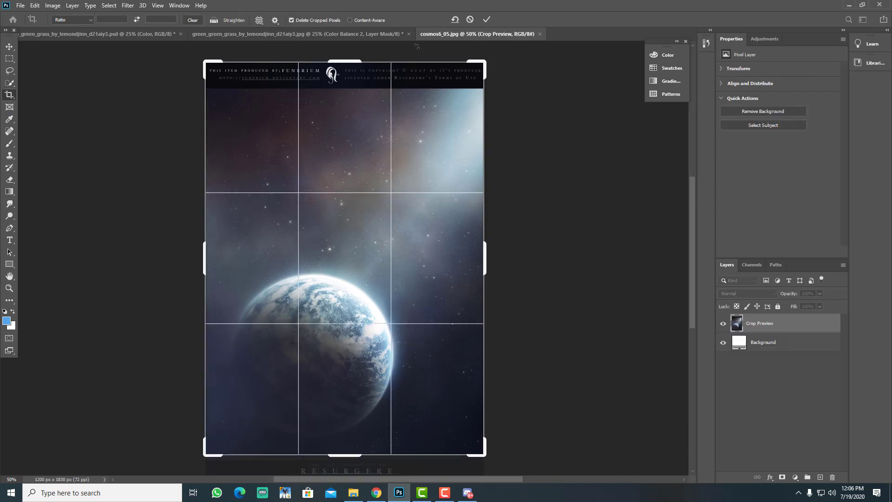
left_click_drag(342, 59, 341, 99)
left_click(486, 19)
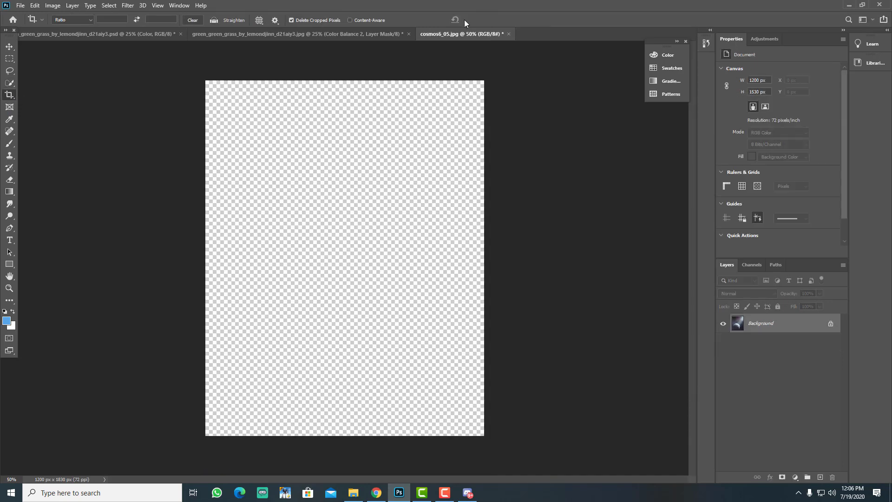
Unlock the planet image and place it in the left part of the composite's sky with the Screen blend mode.
left_click(9, 46)
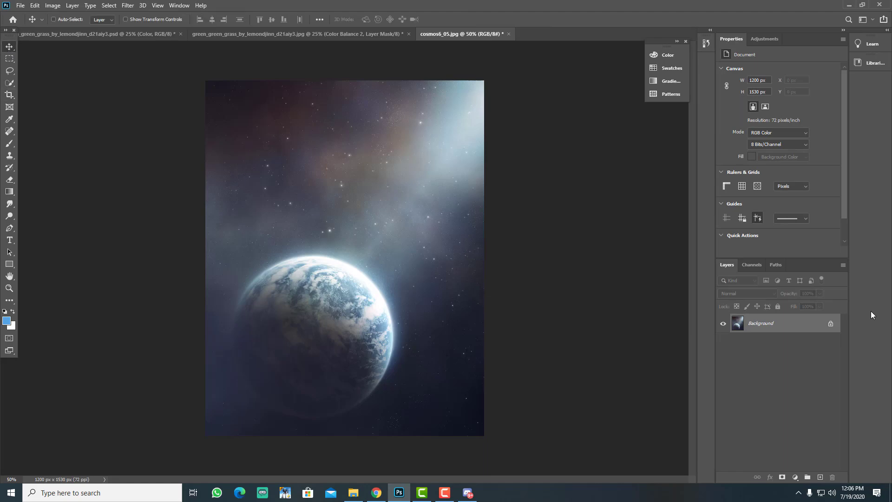
double_click(830, 326)
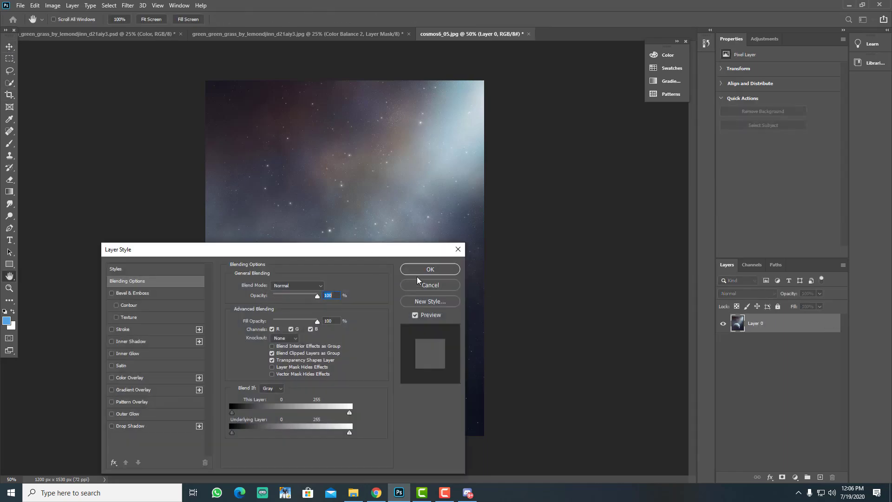
left_click(419, 286)
left_click_drag(339, 301, 253, 194)
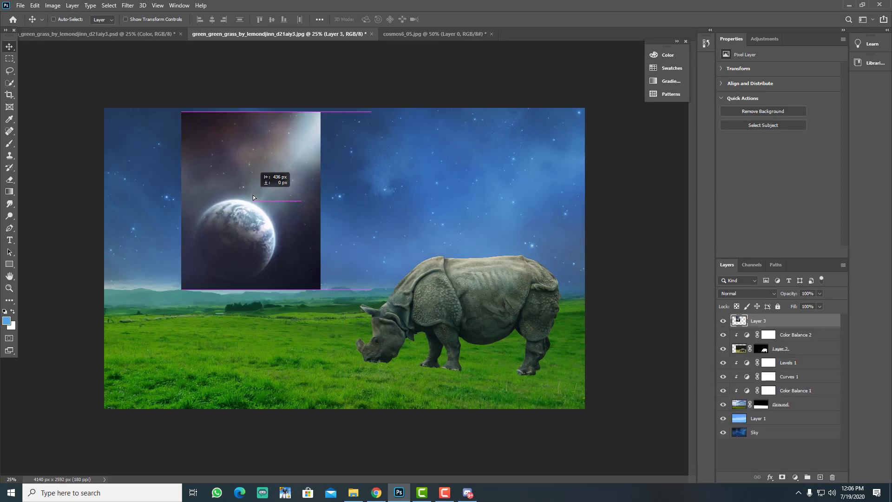
left_click(756, 294)
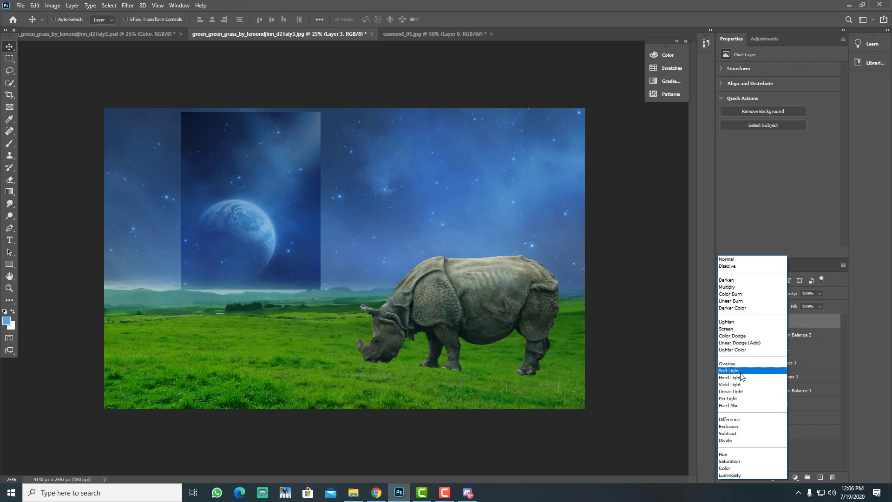
left_click(761, 330)
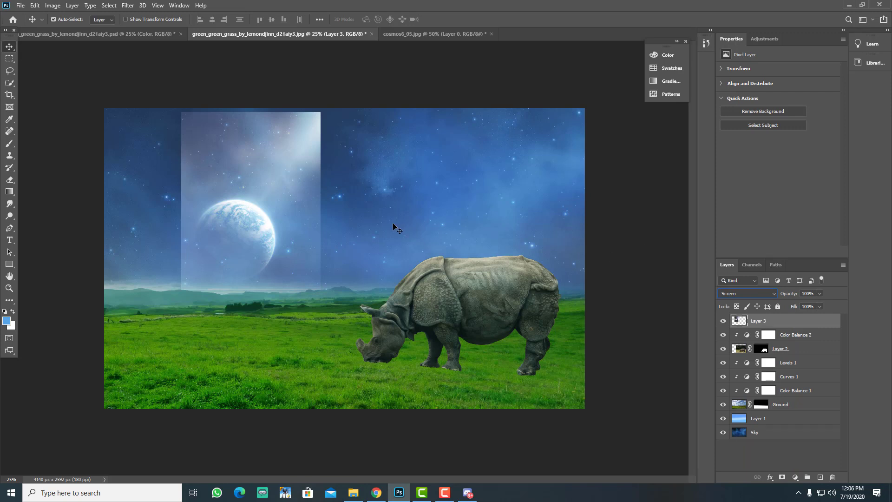
Transform the planet layer to about 200% scale, rotated about 22°, positioned in the upper-left sky.
key("ctrl")
key("ctrl+t")
left_click_drag(339, 108, 432, 104)
left_click_drag(261, 285, 288, 241)
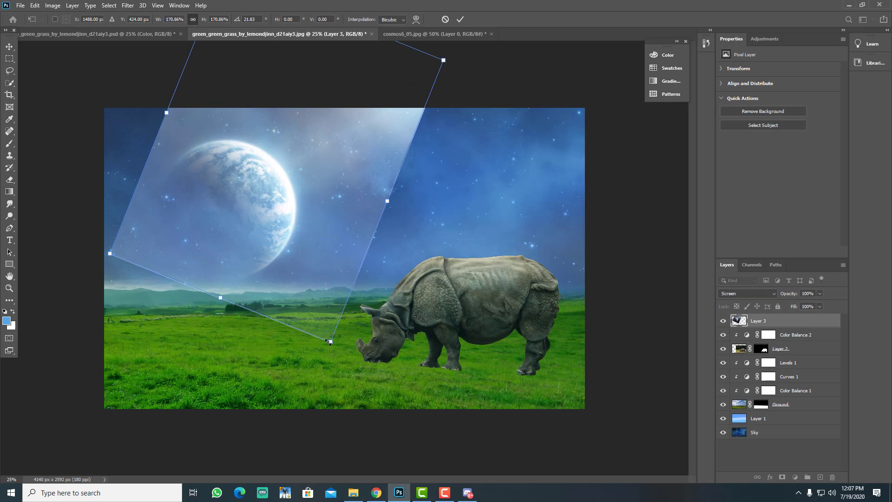
left_click_drag(330, 341, 342, 370)
left_click_drag(270, 233, 286, 211)
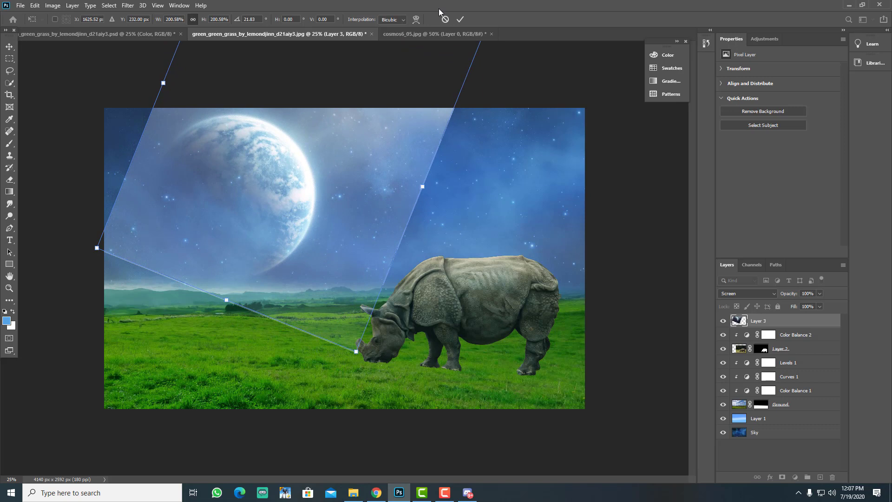
left_click(461, 19)
Erase the hard right, bottom and left edges of the planet layer with a soft 480 px eraser to blend it into the sky.
key("e")
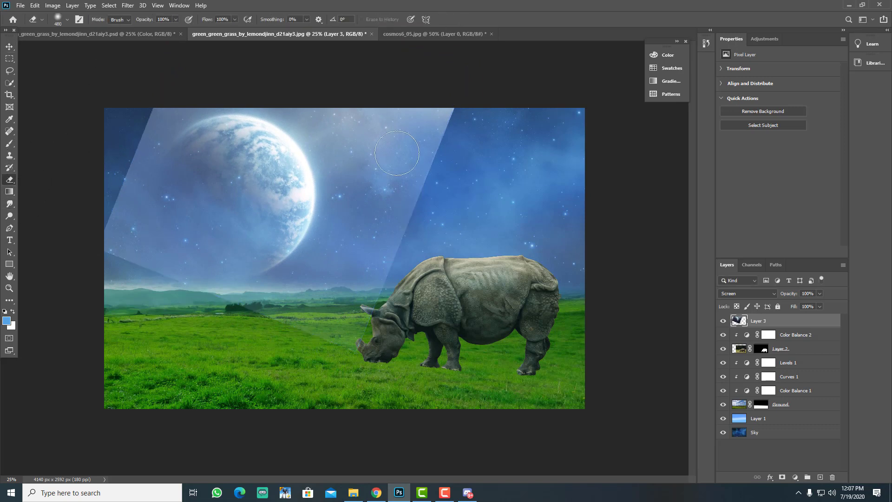
right_click(420, 157)
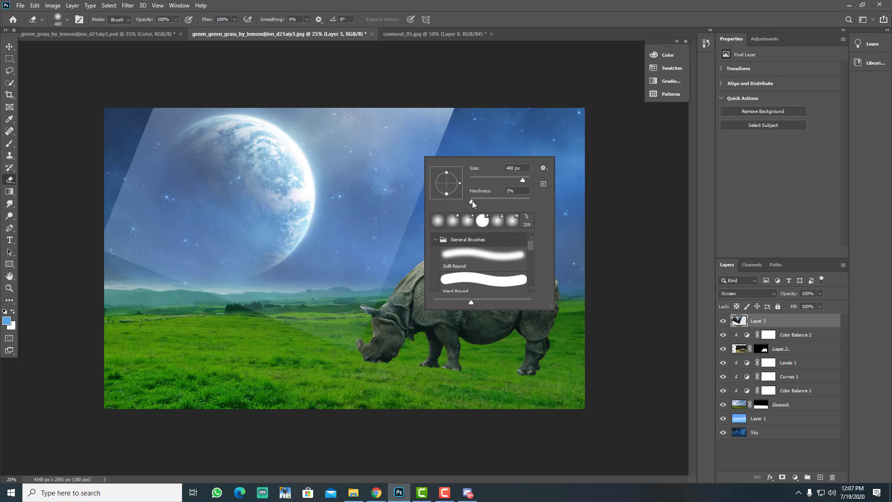
left_click_drag(429, 202, 428, 202)
left_click(567, 19)
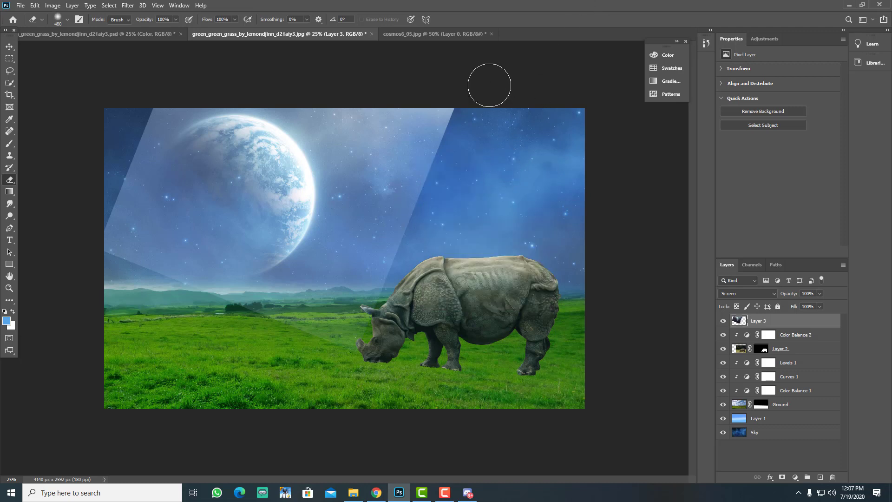
left_click_drag(467, 95, 380, 321)
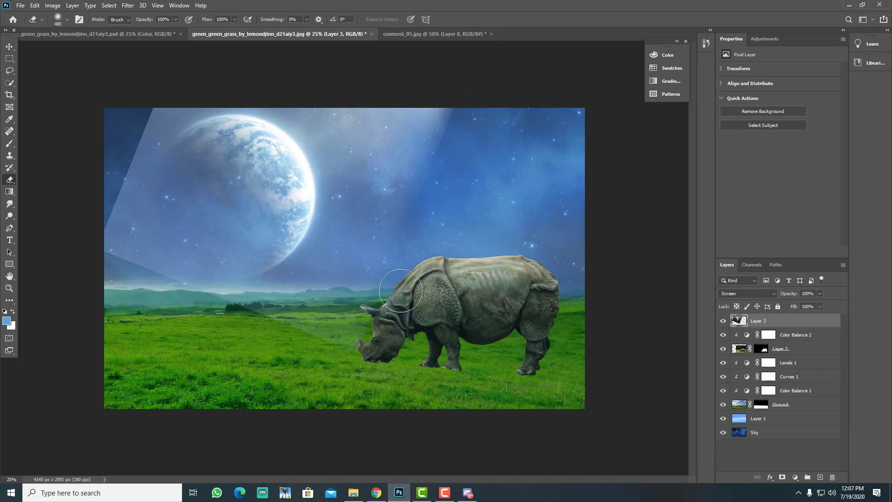
left_click_drag(487, 94, 429, 214)
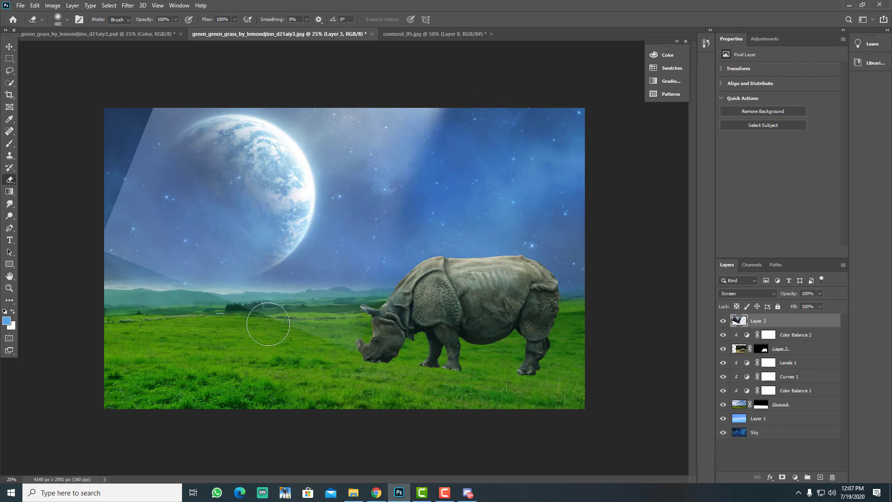
mouse_move(390, 344)
left_mouse_down()
mouse_move(230, 330)
mouse_move(359, 313)
mouse_move(306, 316)
mouse_move(112, 269)
mouse_move(77, 232)
mouse_move(95, 256)
mouse_move(280, 322)
left_mouse_up()
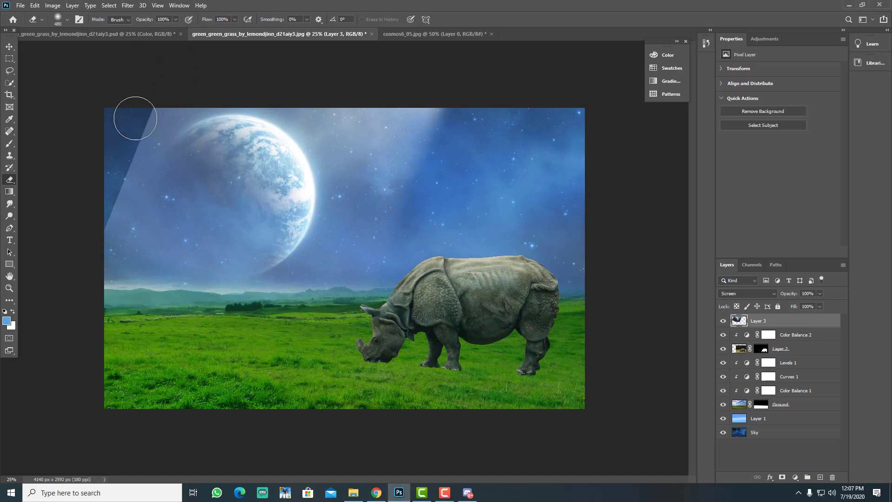
left_click_drag(131, 117, 66, 272)
mouse_move(83, 206)
left_mouse_down()
mouse_move(130, 99)
mouse_move(78, 225)
left_mouse_up()
mouse_move(196, 84)
left_mouse_down()
mouse_move(150, 114)
mouse_move(116, 175)
mouse_move(112, 229)
mouse_move(132, 278)
left_mouse_up()
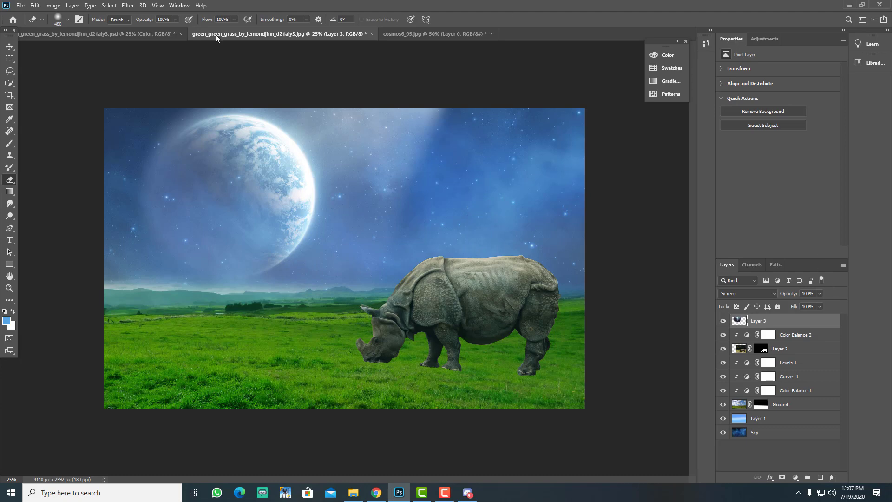
Set the midtones Yellow–Blue value of the ground's Color Balance 1 adjustment to +78, using the finished PSD as reference.
left_click(130, 34)
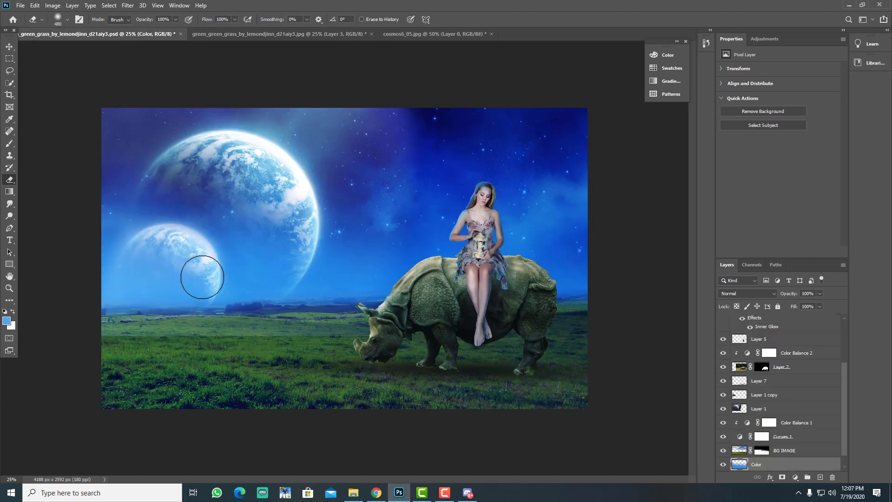
left_click(249, 35)
left_click(822, 391)
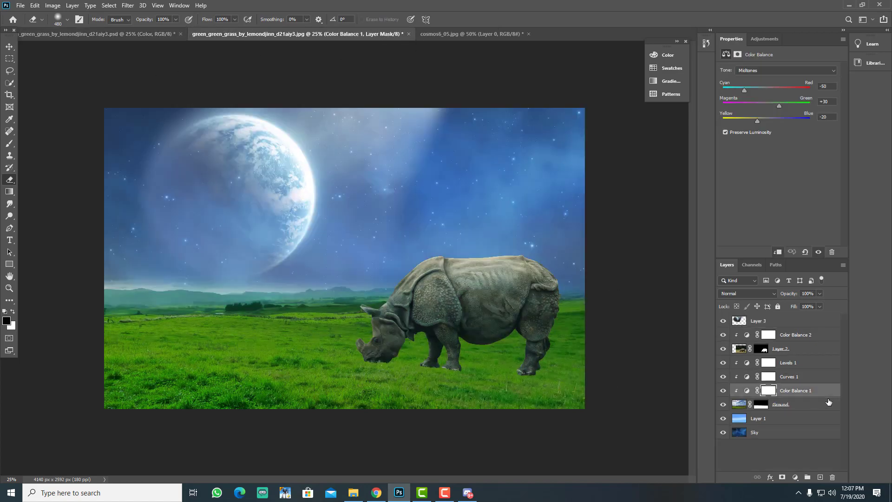
left_click(808, 377)
left_click(807, 391)
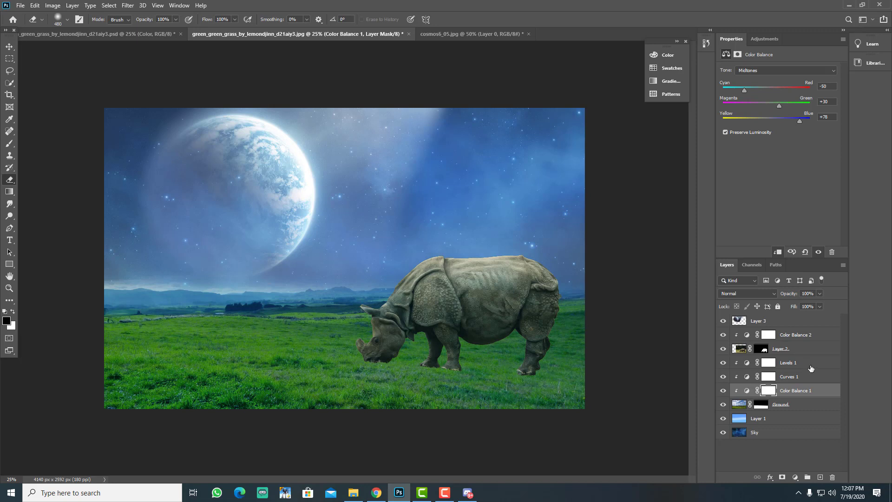
left_click(815, 347)
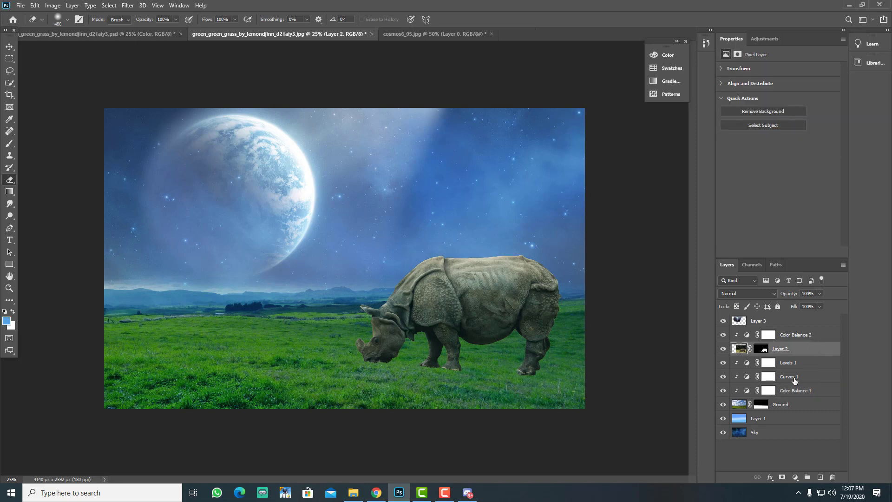
left_click(800, 407)
Duplicate the planet layer and scale the copy down into a smaller planet overlapping the large one's lower-left side.
left_click(788, 323)
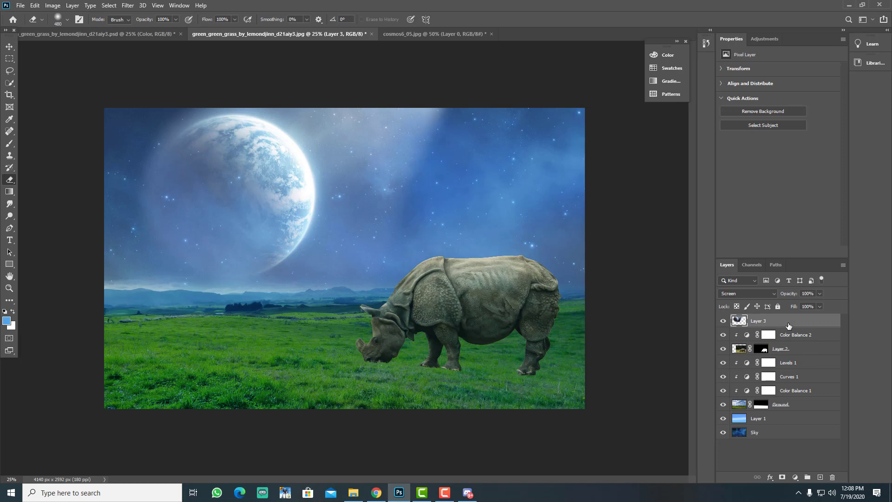
key("ctrl+j")
left_click(9, 47)
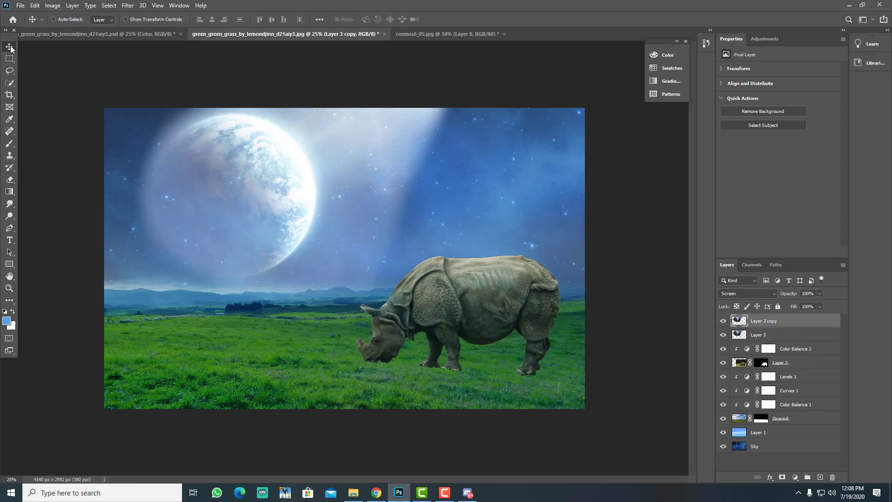
key("ctrl+t")
left_click_drag(361, 172, 323, 321)
left_click_drag(445, 69, 325, 202)
left_click_drag(250, 305, 207, 241)
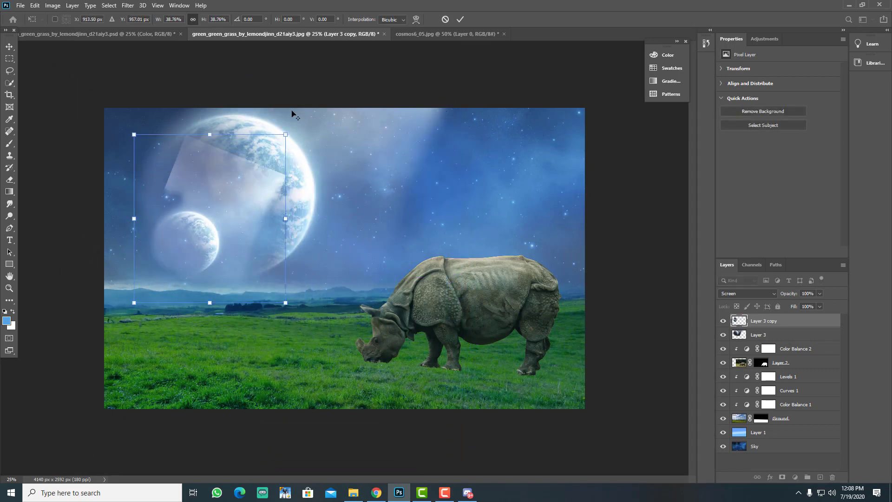
left_click_drag(289, 133, 320, 95)
left_click_drag(200, 273, 210, 242)
left_click(463, 19)
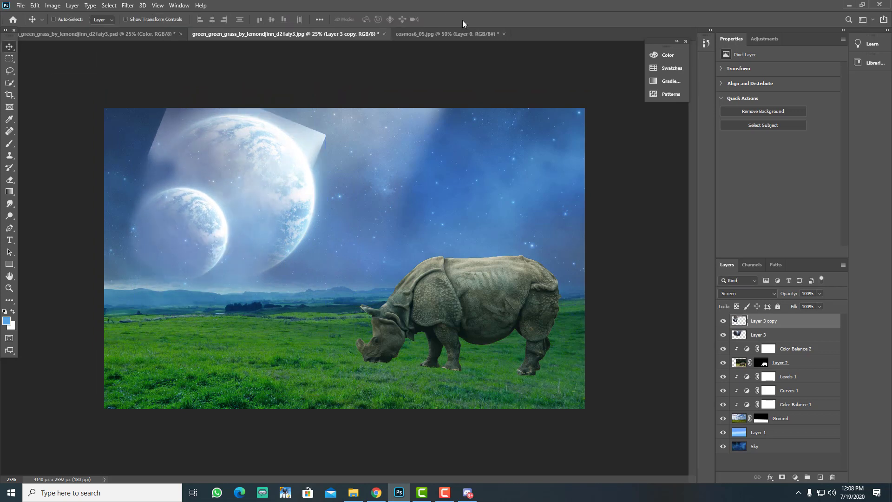
Erase the hard edges around the smaller planet with the soft eraser and shift it slightly down and to the left.
key("e")
mouse_move(124, 161)
left_mouse_down()
mouse_move(197, 124)
mouse_move(299, 141)
mouse_move(360, 210)
mouse_move(285, 127)
mouse_move(151, 117)
mouse_move(264, 113)
mouse_move(333, 256)
left_mouse_up()
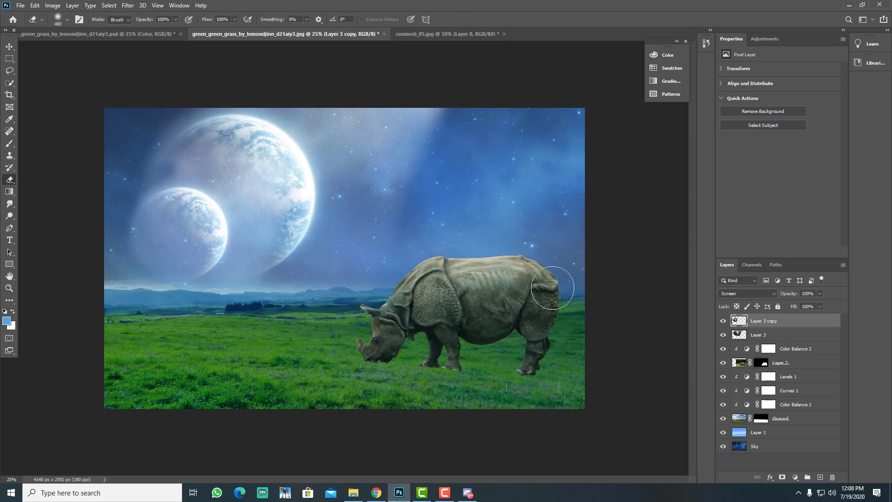
mouse_move(204, 146)
left_mouse_down()
mouse_move(269, 222)
mouse_move(259, 278)
mouse_move(232, 315)
mouse_move(251, 271)
mouse_move(248, 195)
mouse_move(194, 155)
mouse_move(131, 157)
mouse_move(115, 167)
mouse_move(146, 157)
mouse_move(195, 163)
mouse_move(230, 177)
mouse_move(250, 210)
mouse_move(256, 250)
mouse_move(243, 302)
mouse_move(204, 318)
left_mouse_up()
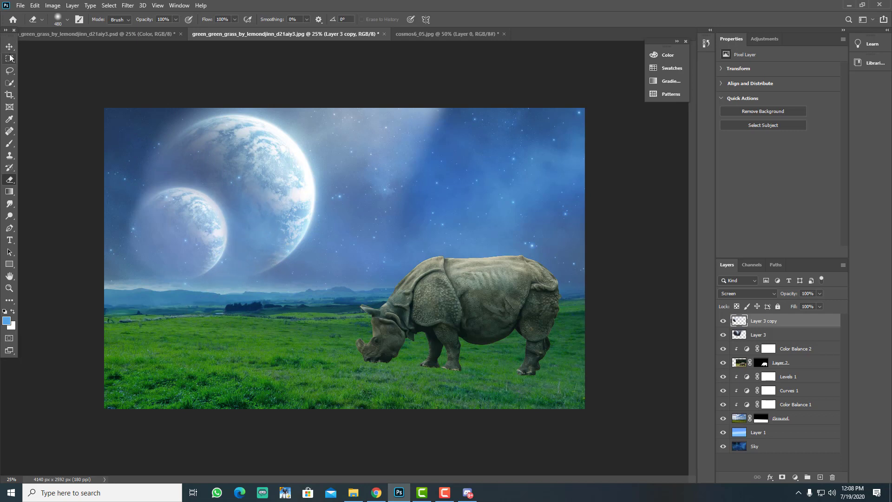
key("v")
left_click_drag(209, 253, 205, 262)
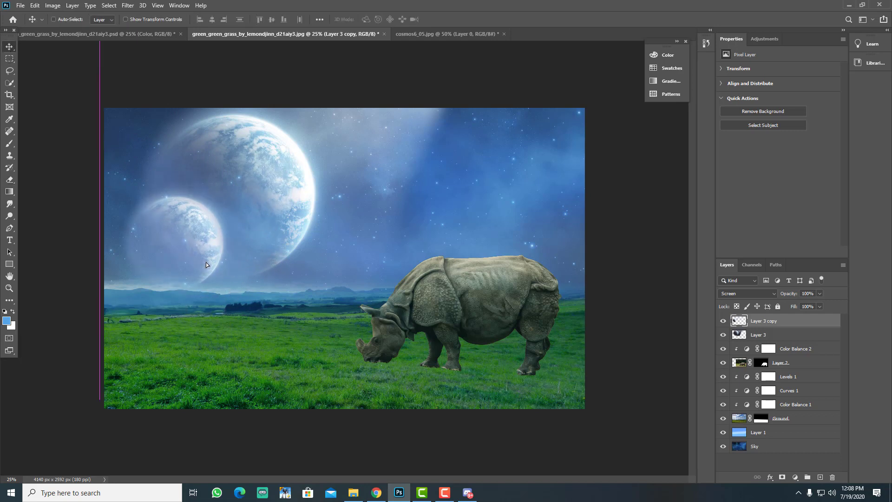
key("e")
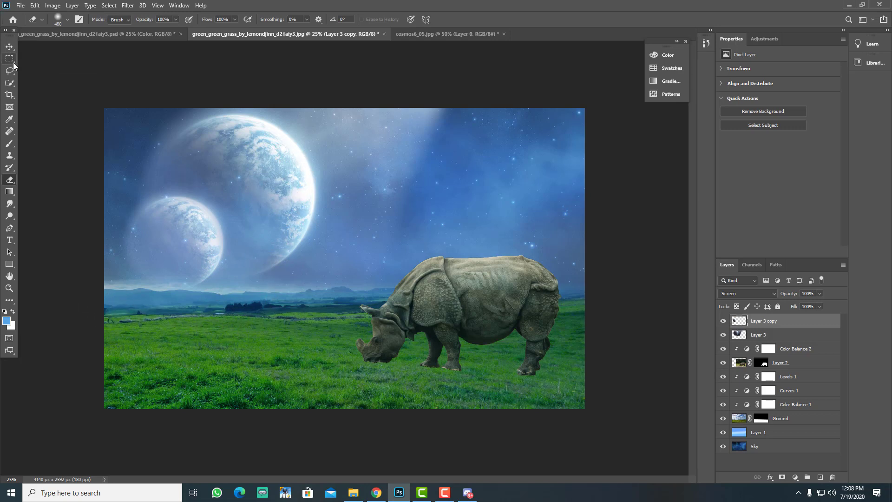
left_click(12, 47)
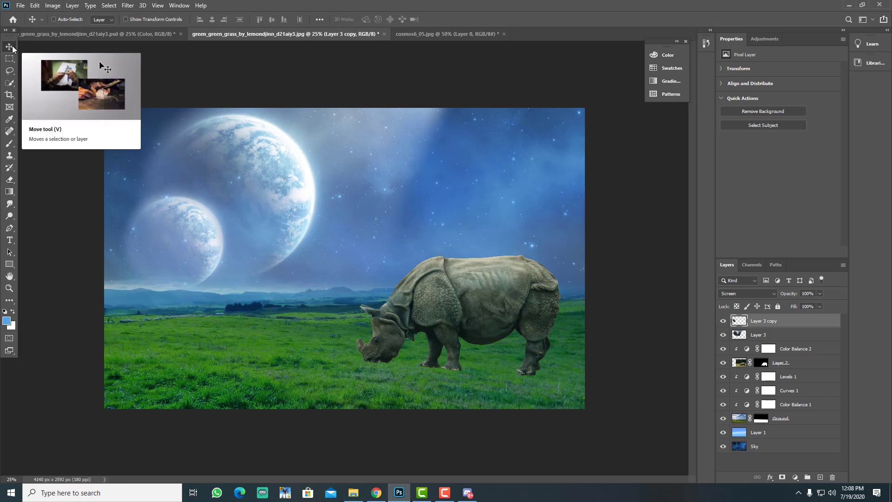
left_click(790, 447)
left_click(795, 477)
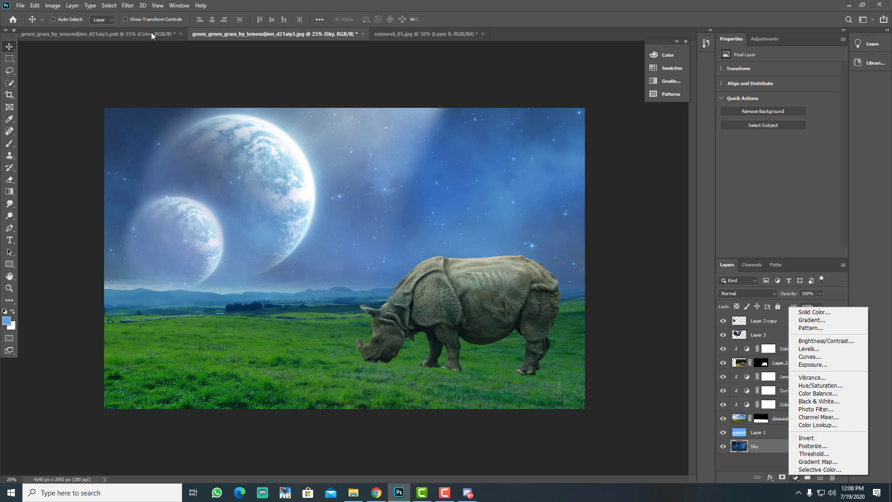
left_click(765, 319)
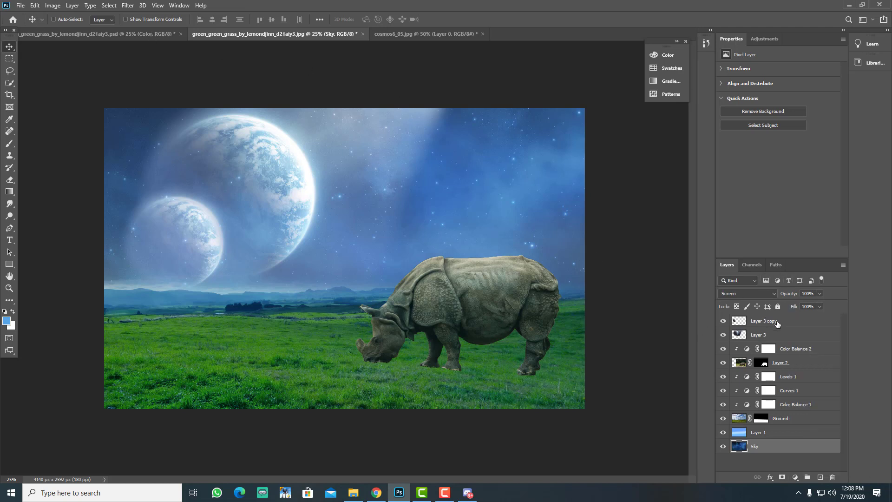
Open the sitting_pose_reference_29 photo of the woman from the Manipulation folder on the Desktop.
left_click(764, 320)
left_click(20, 5)
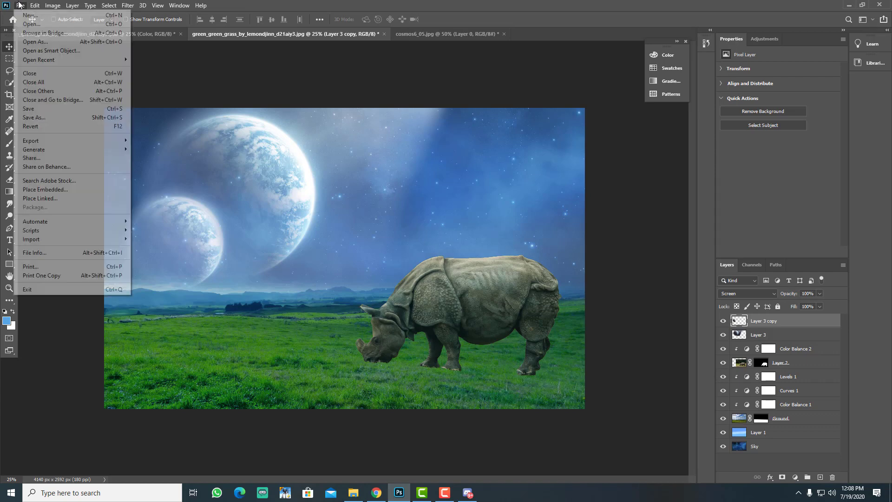
left_click(28, 20)
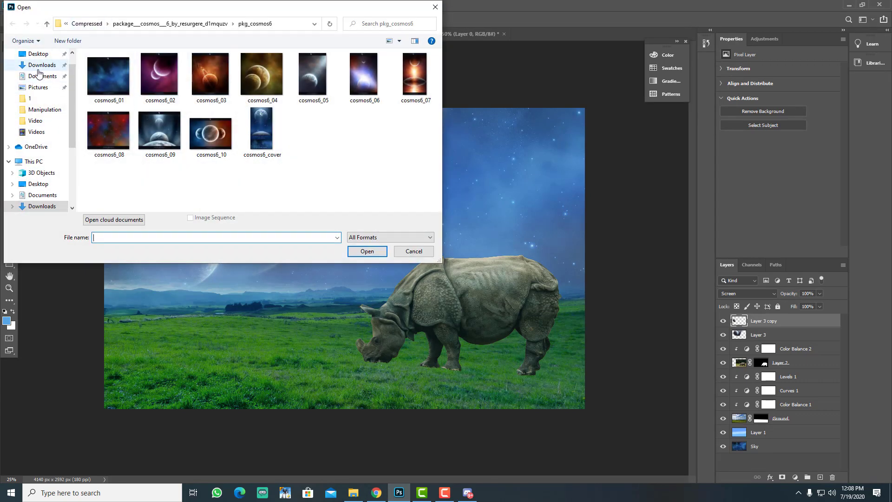
left_click(33, 66)
left_click(37, 54)
scroll(163, 181, "down", 3)
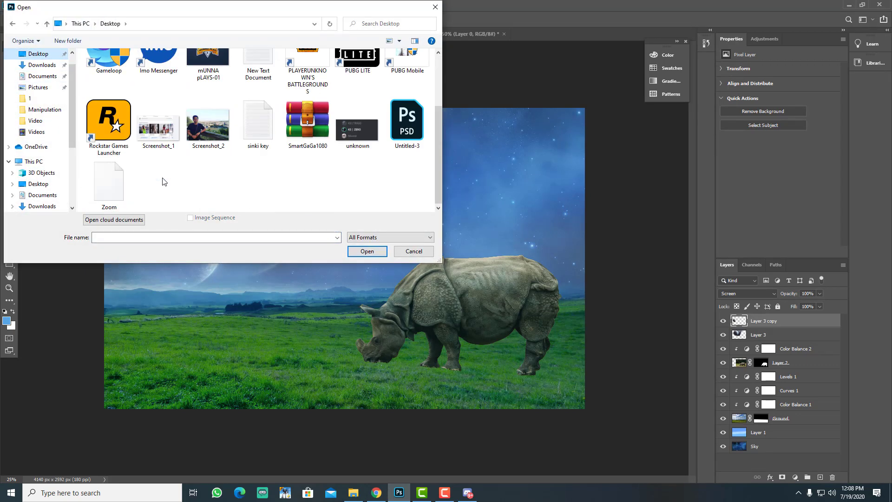
scroll(302, 138, "up", 3)
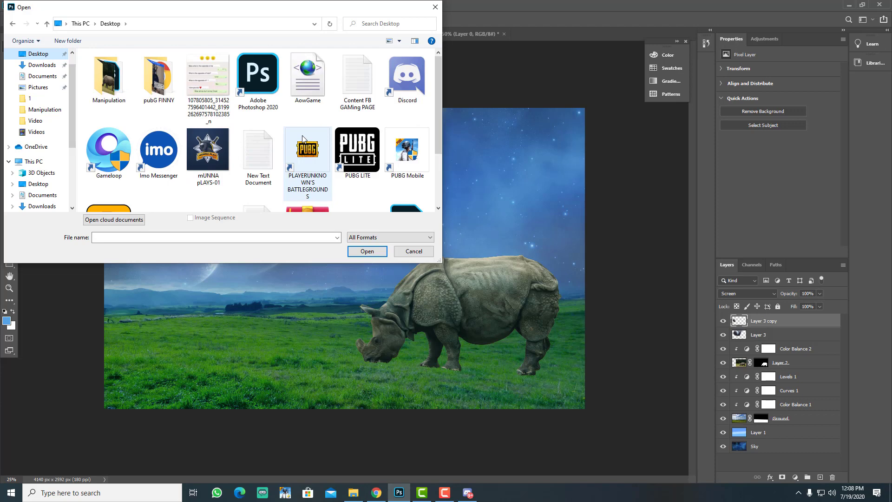
double_click(105, 83)
double_click(205, 80)
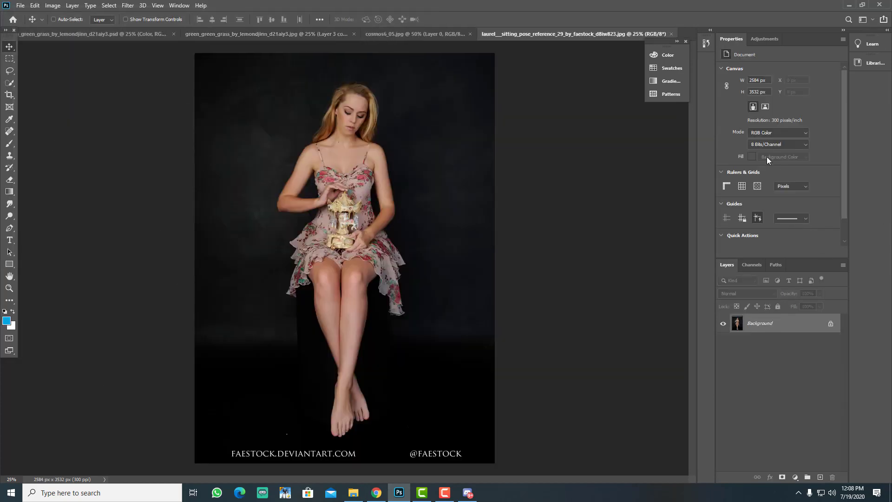
Unlock the woman's photo, remove its background, and bring the cutout into the composite as the top layer over the rhino.
left_click(831, 325)
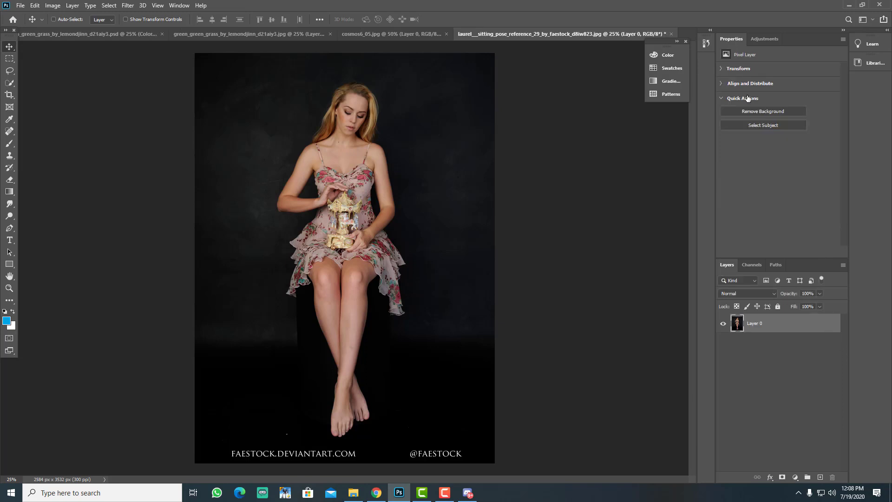
left_click(768, 111)
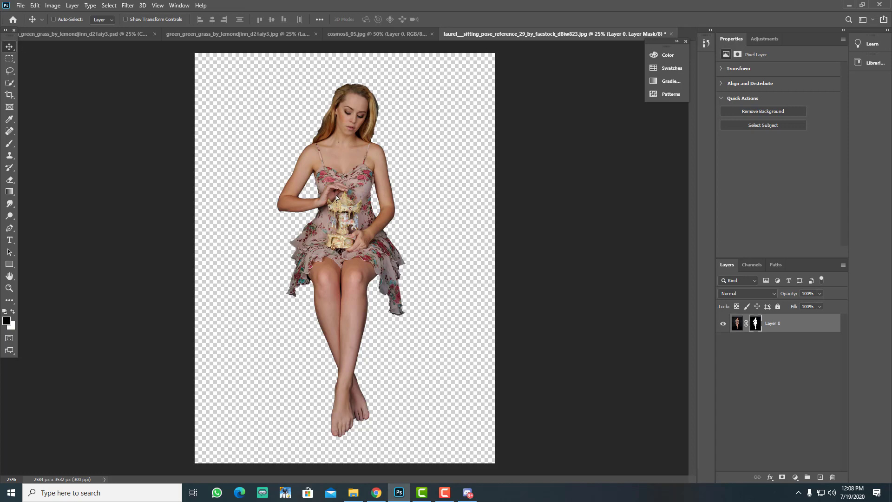
left_click_drag(336, 197, 261, 33)
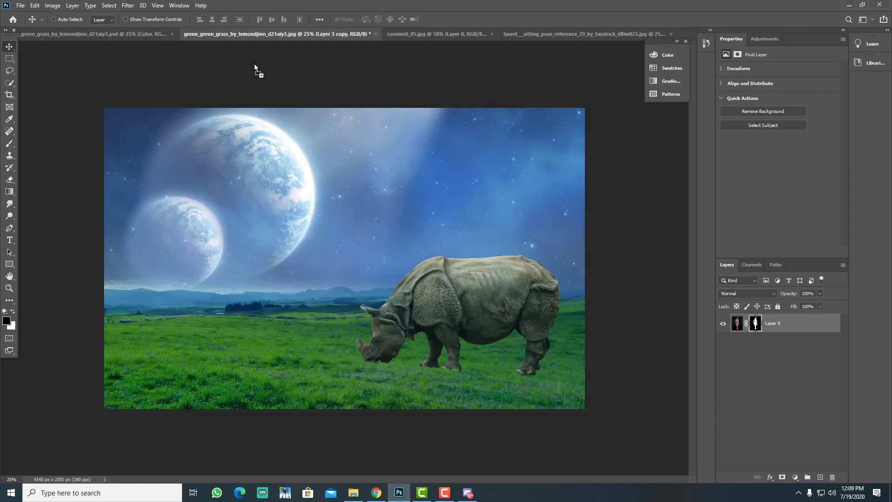
left_click_drag(254, 66, 492, 277)
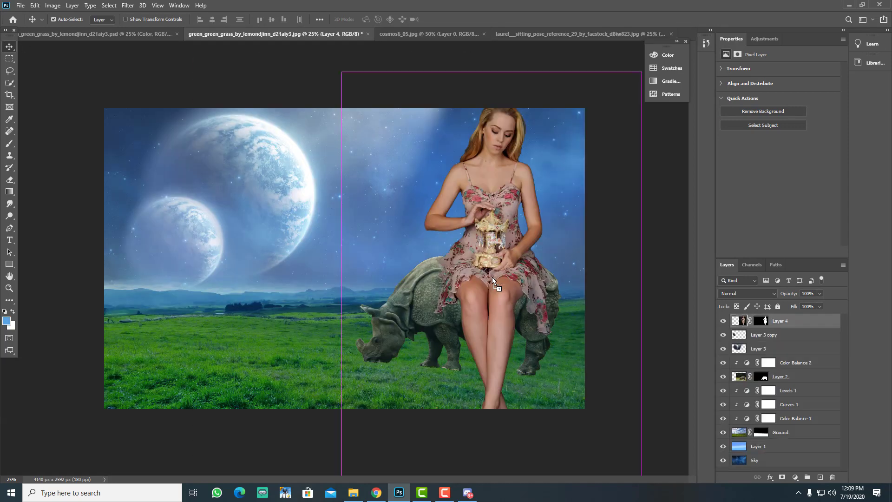
Scale the woman to about 52%, seat her on the rhino's back, and compare the placement with the finished PSD.
key("ctrl+t")
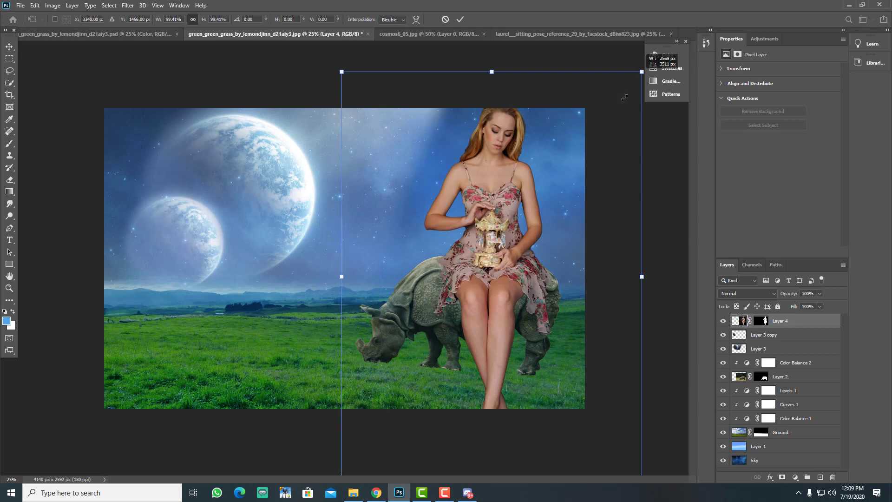
left_click_drag(642, 72, 569, 172)
left_click_drag(491, 283, 483, 271)
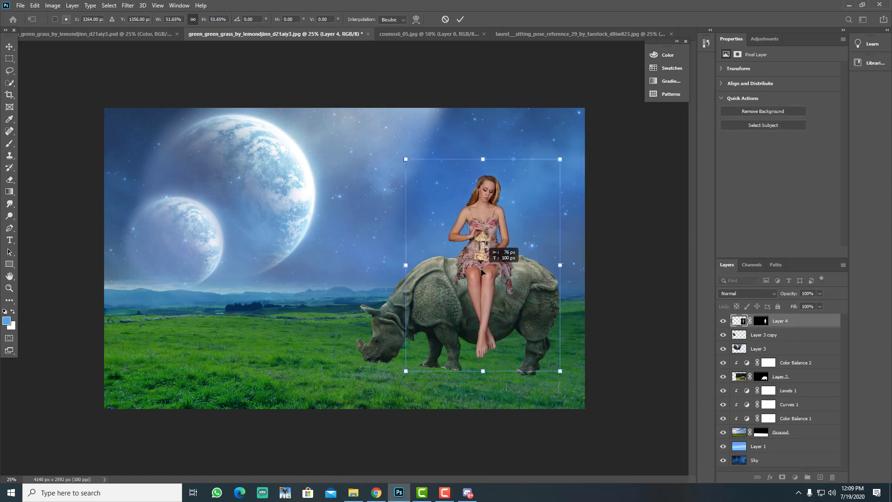
left_click(460, 19)
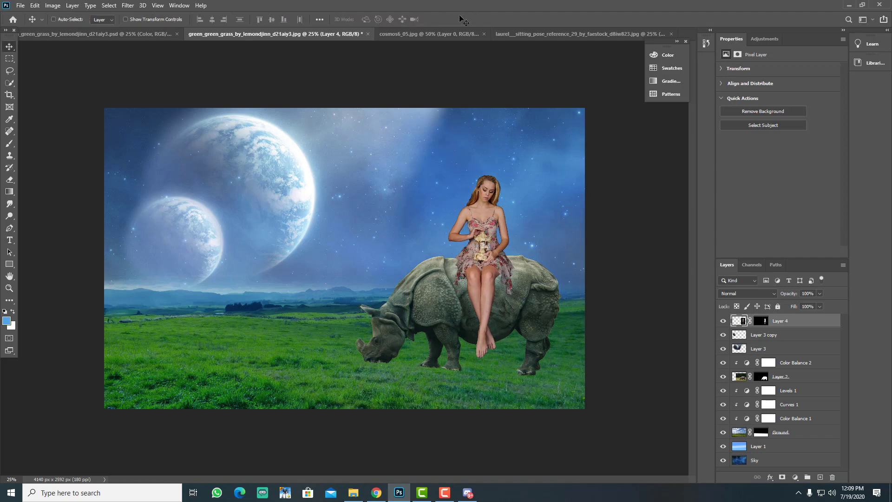
left_click(131, 36)
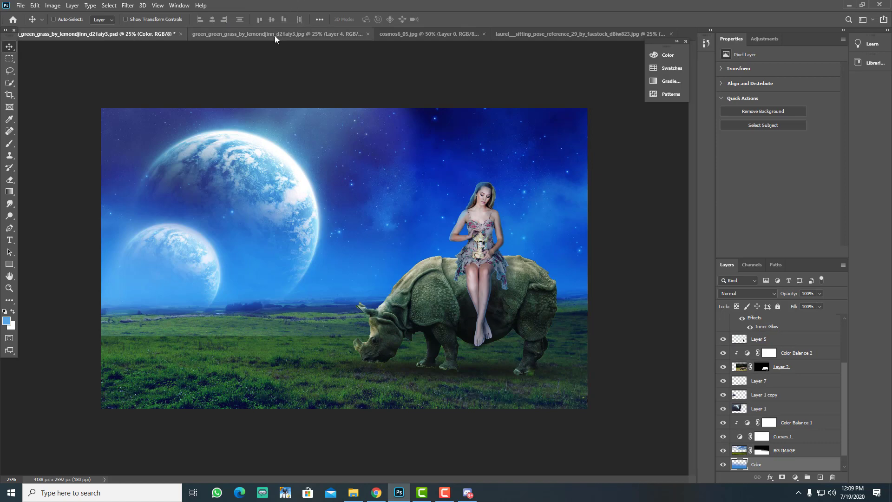
Check the ground's Color Balance layer in the finished PSD, and set the Yellow–Blue of the composite's rhino Color Balance to +16.
scroll(728, 398, "down", 1)
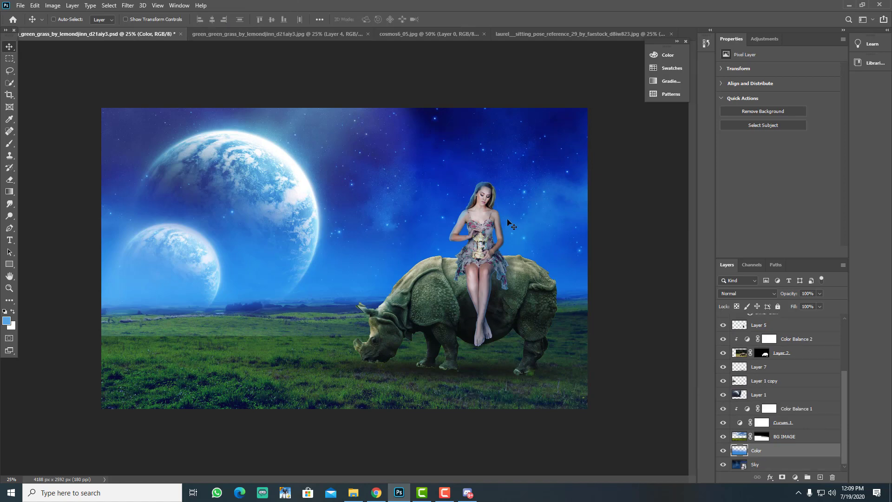
left_click(820, 410)
left_click(273, 34)
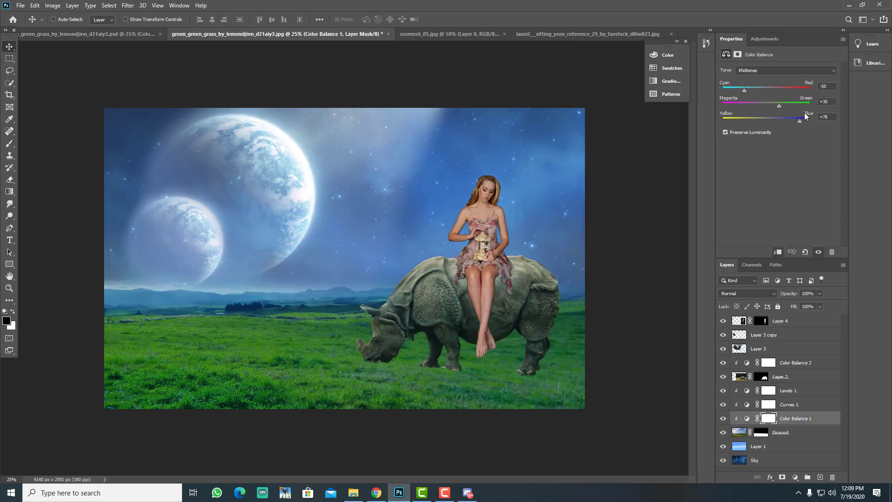
left_click(806, 362)
left_click_drag(769, 119, 782, 117)
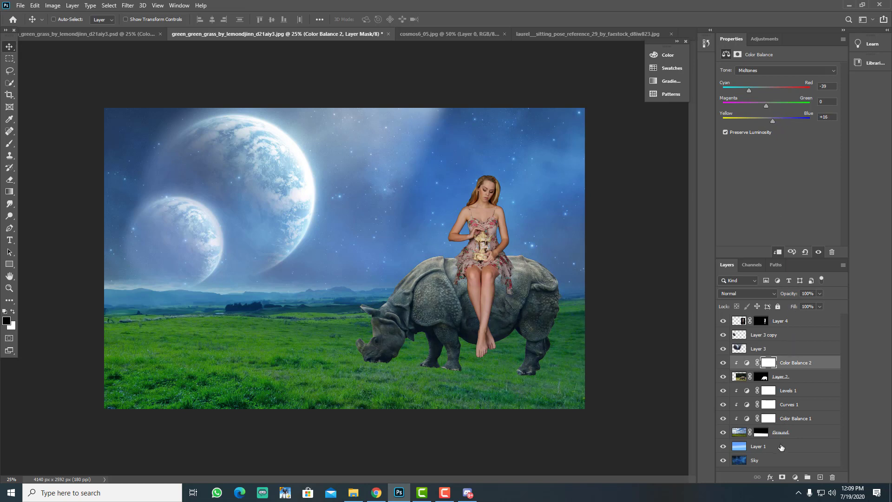
Add a Color Balance adjustment above the Sky layer, clip it to the sky, and set its Midtones Yellow–Blue to +63.
left_click(779, 460)
left_click(795, 478)
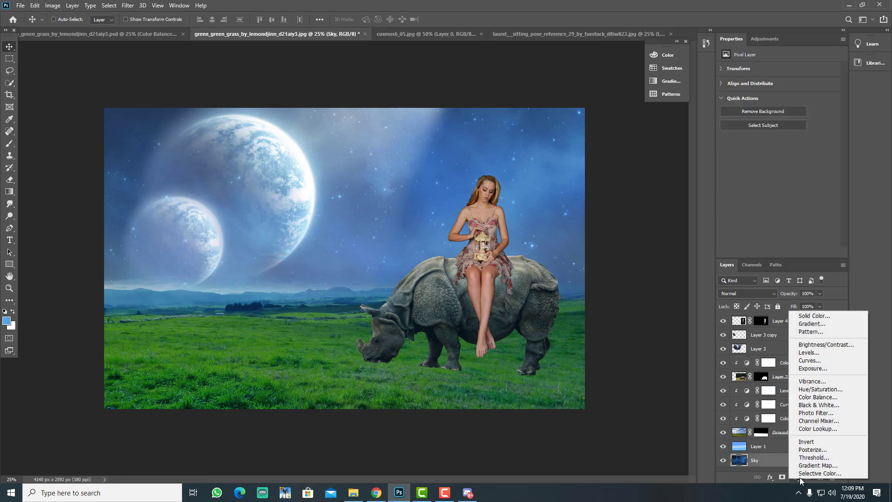
left_click(829, 397)
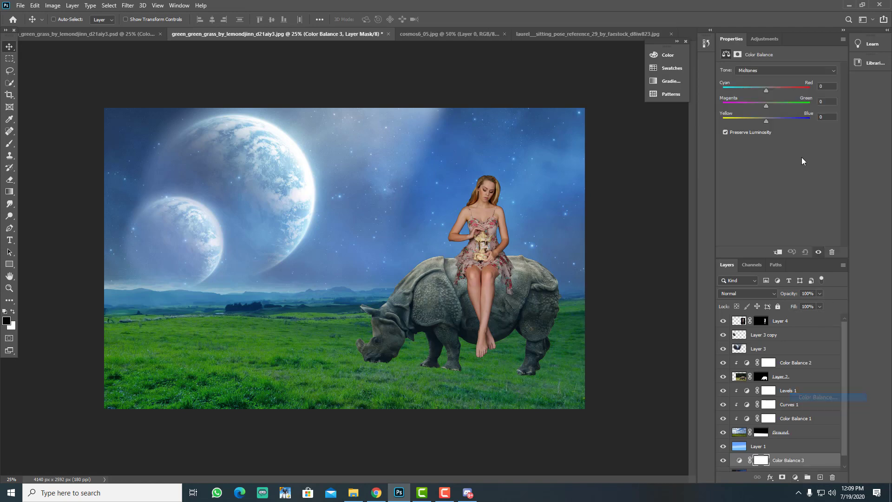
left_click_drag(769, 119, 776, 122)
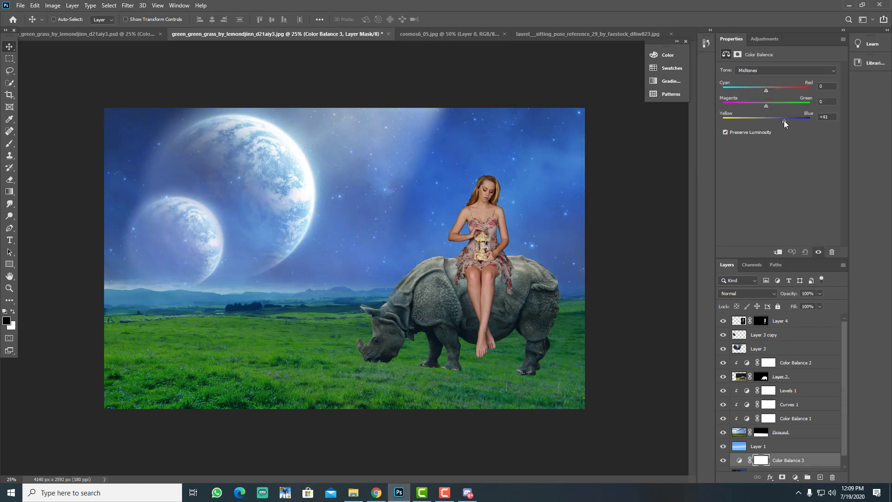
right_click(806, 462)
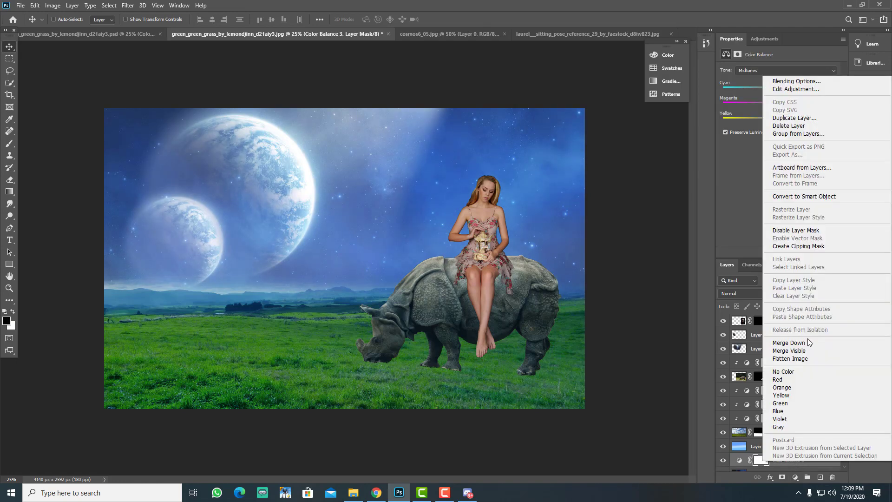
left_click(820, 246)
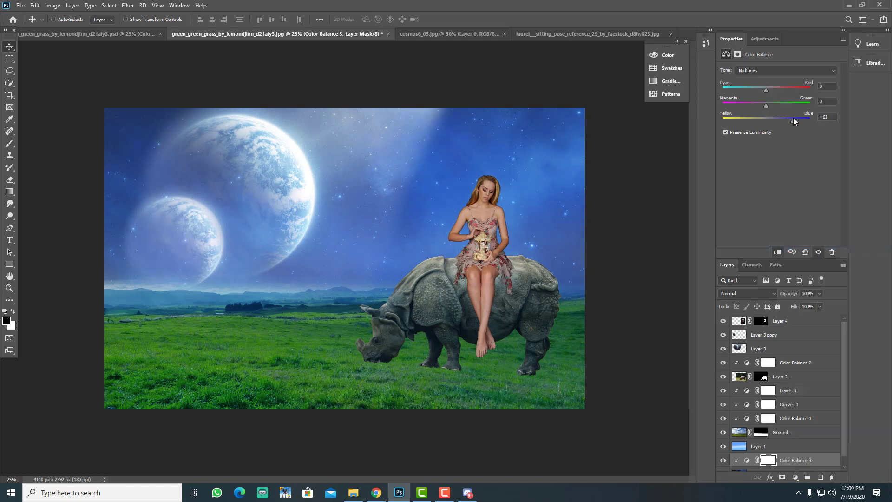
Add a Color Balance adjustment above the woman's layer to tint the whole composite, with Midtones Yellow–Blue at +52.
left_click(800, 326)
left_click(795, 477)
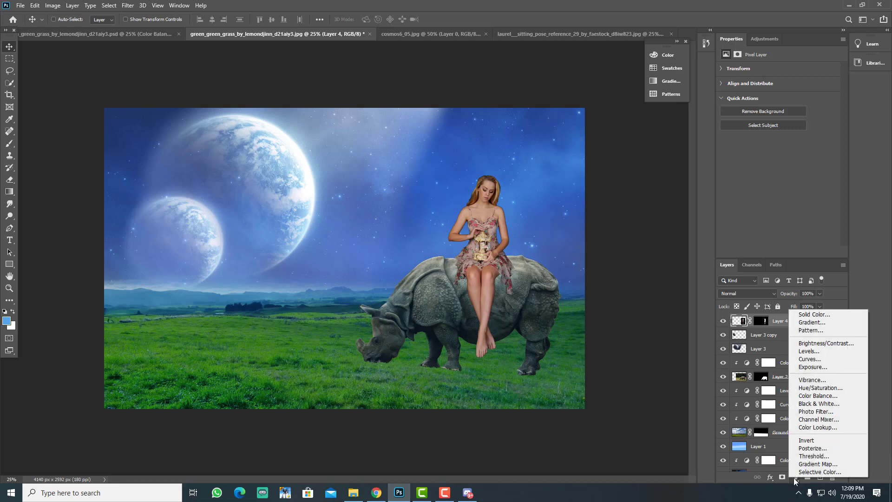
left_click(823, 397)
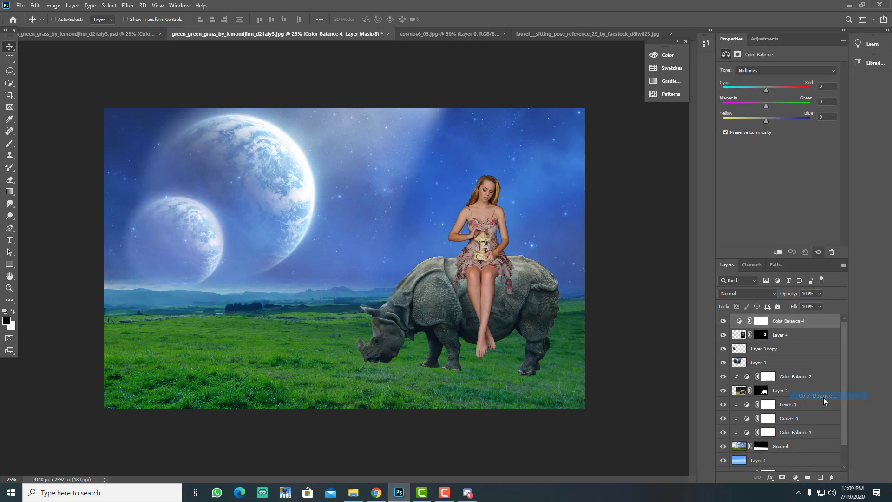
left_click_drag(767, 119, 786, 118)
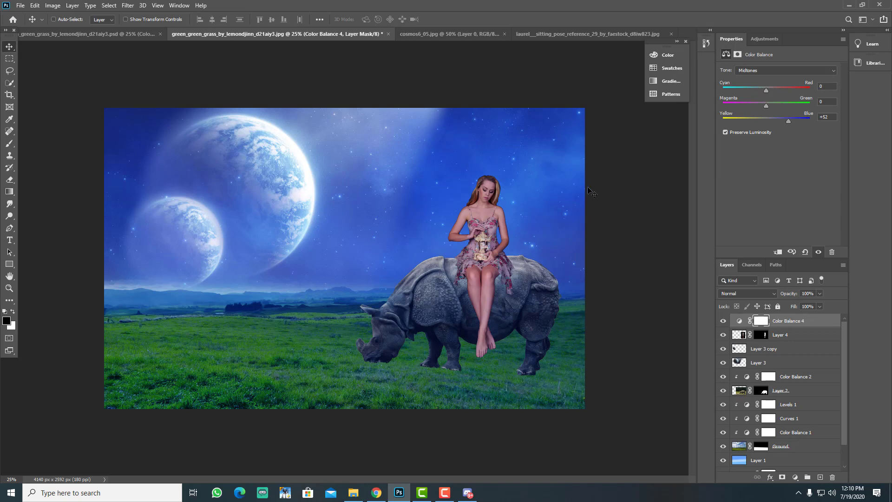
Ready the Brush tool with a soft brush at size 259 and set the foreground color to black (000000).
scroll(751, 395, "down", 1)
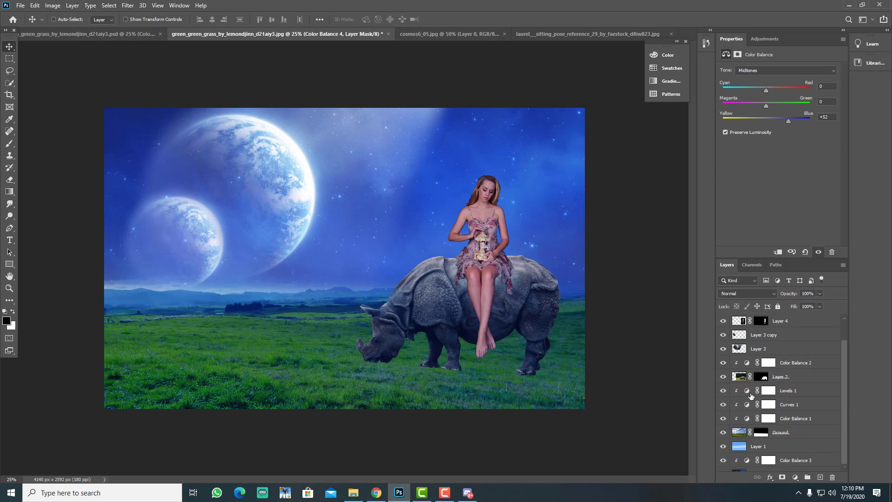
scroll(751, 394, "down", 1)
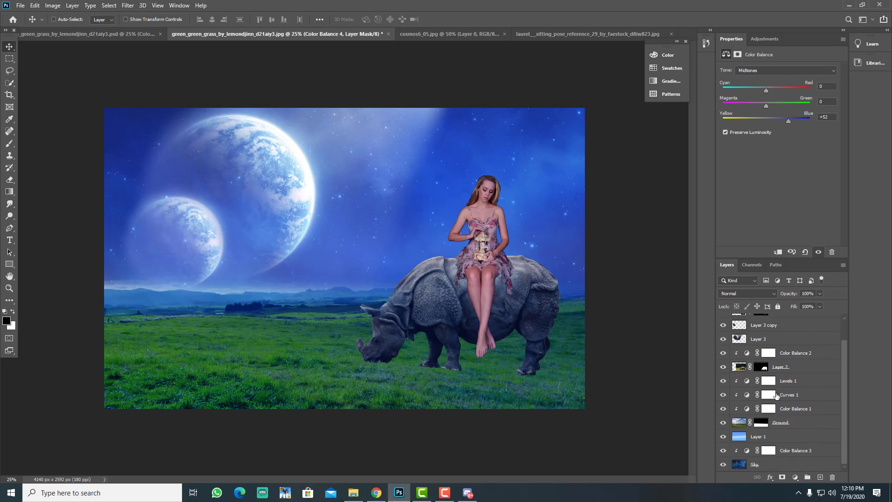
left_click(796, 367)
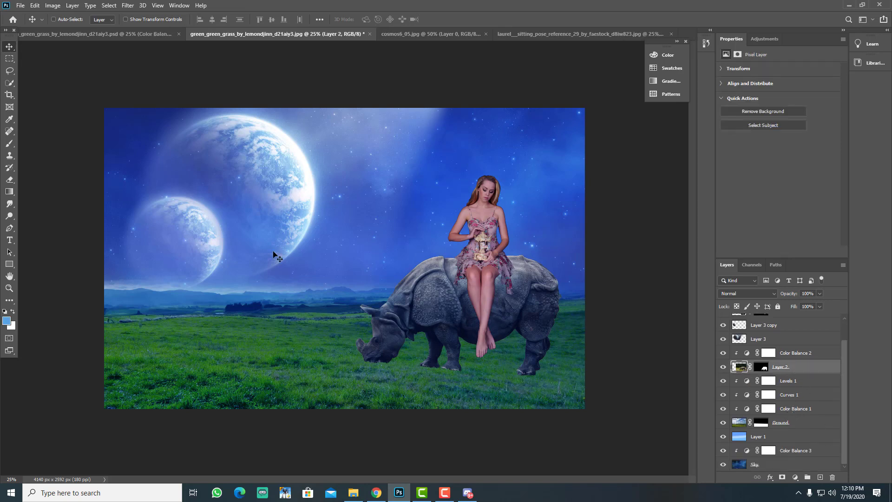
key("b")
right_click(364, 230)
left_click_drag(422, 274, 402, 275)
left_click(471, 2)
left_click(7, 320)
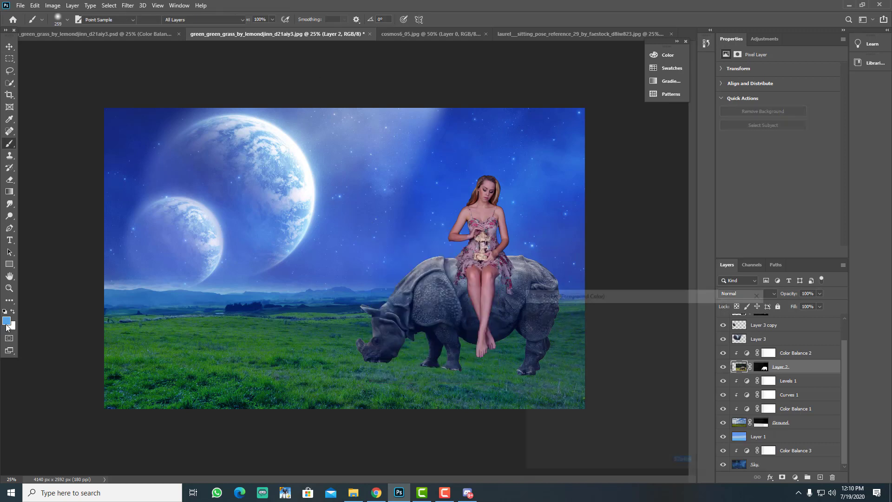
left_click_drag(564, 395, 505, 449)
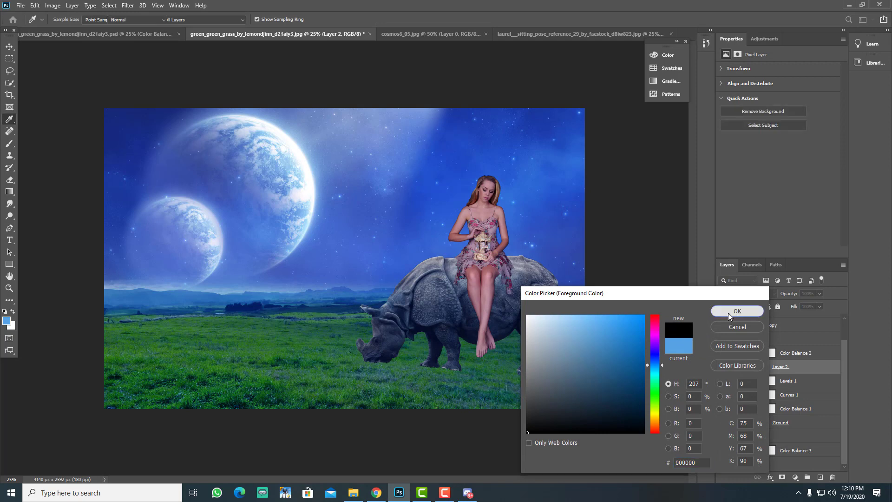
left_click(729, 312)
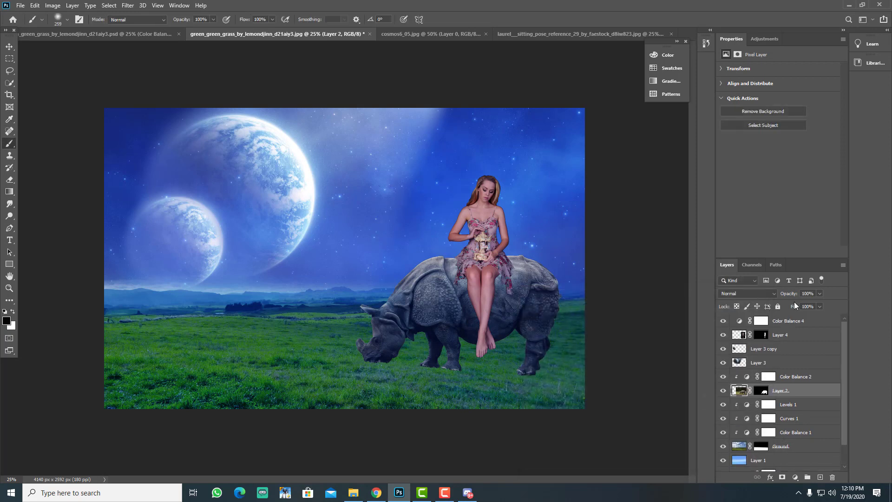
Create a new empty layer directly above the rhino's Color Balance 2 and release it from the clipping mask.
left_click(806, 321)
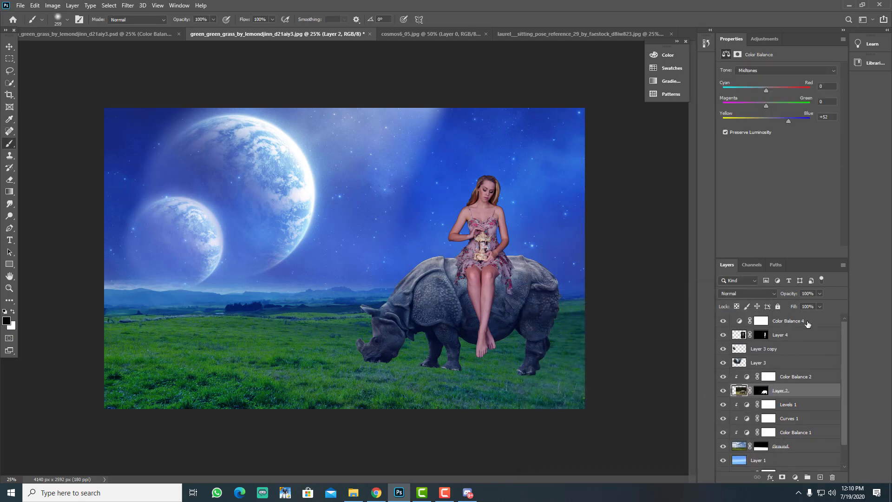
left_click(820, 391)
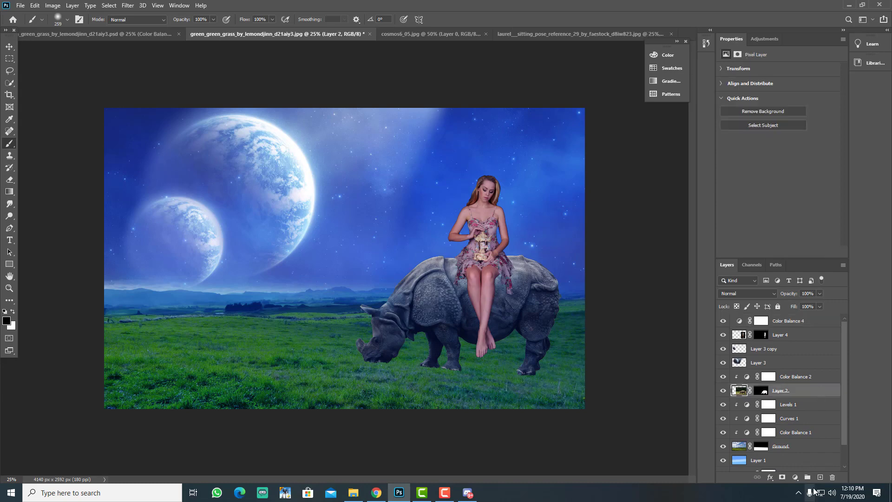
left_click(820, 477)
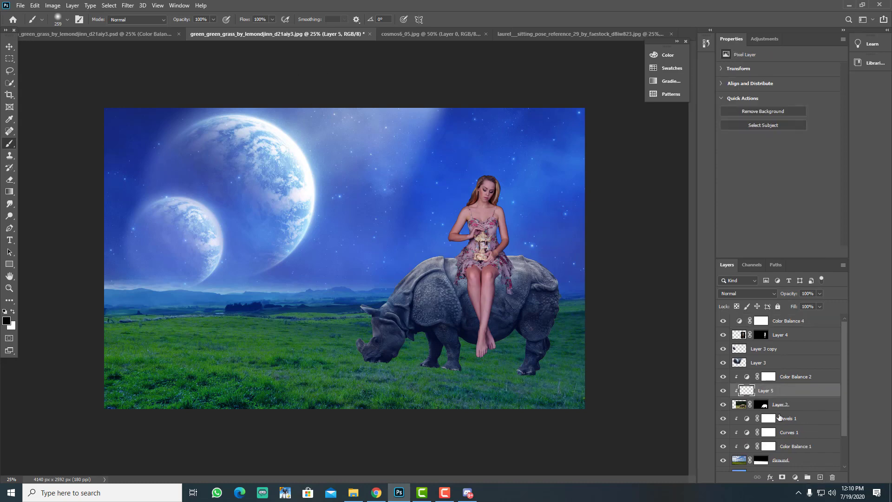
right_click(789, 393)
left_click(789, 177)
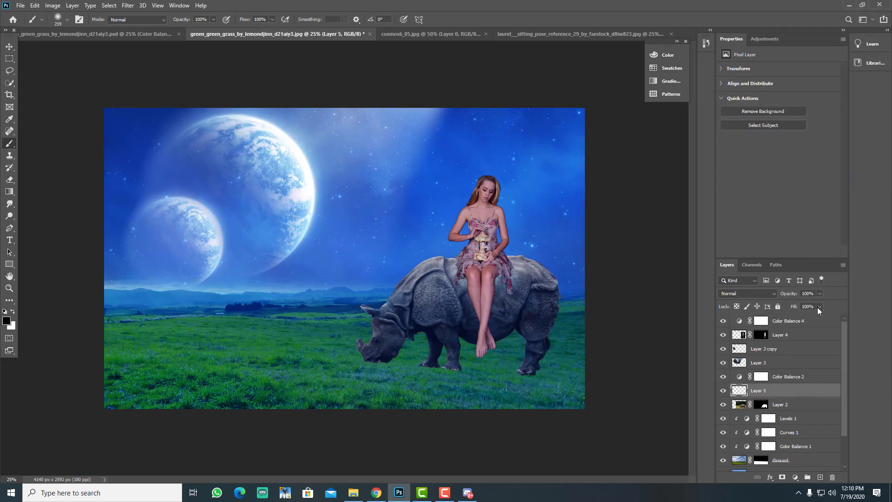
left_click_drag(801, 389, 798, 365)
right_click(795, 377)
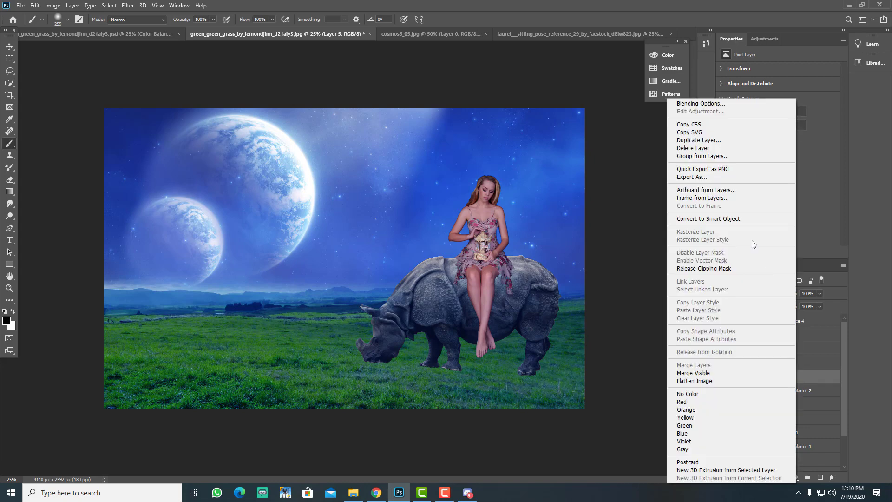
left_click(704, 268)
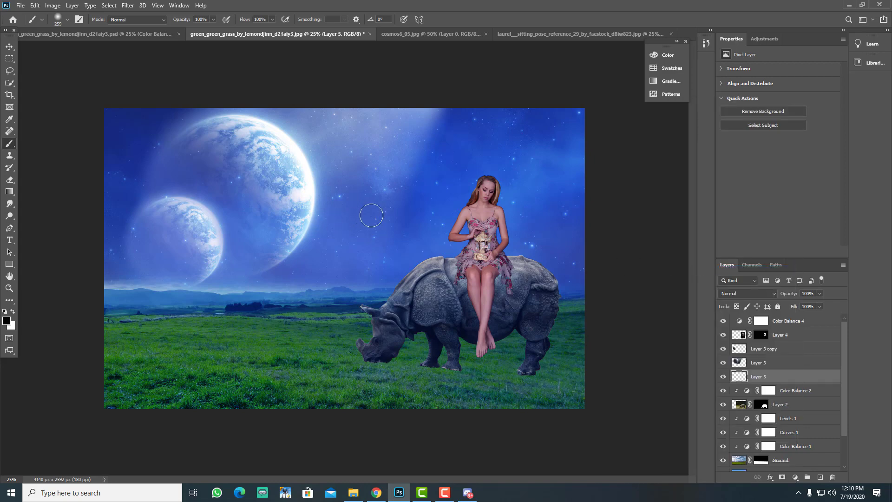
Paint a soft black dab in the empty sky between the planets and the woman, and shift it slightly upward.
left_click(371, 215)
left_click(372, 215)
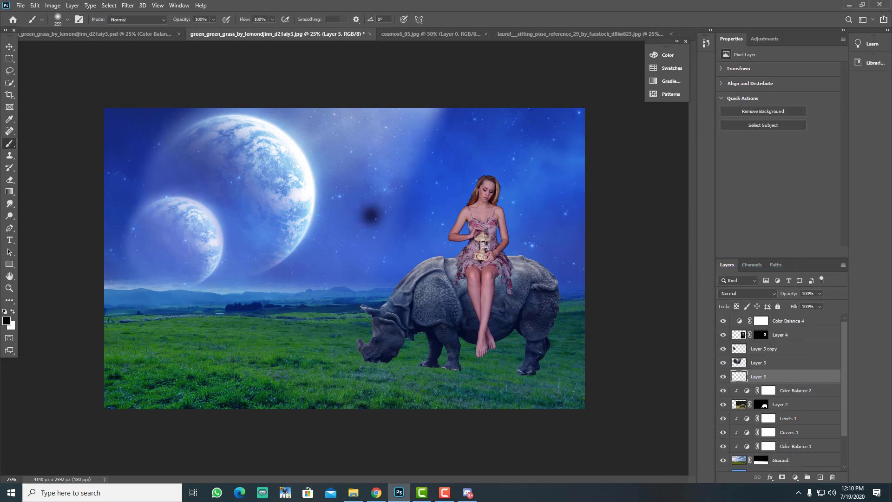
left_click(9, 47)
mouse_move(387, 204)
left_mouse_down()
mouse_move(380, 229)
mouse_move(325, 184)
mouse_move(397, 168)
left_mouse_up()
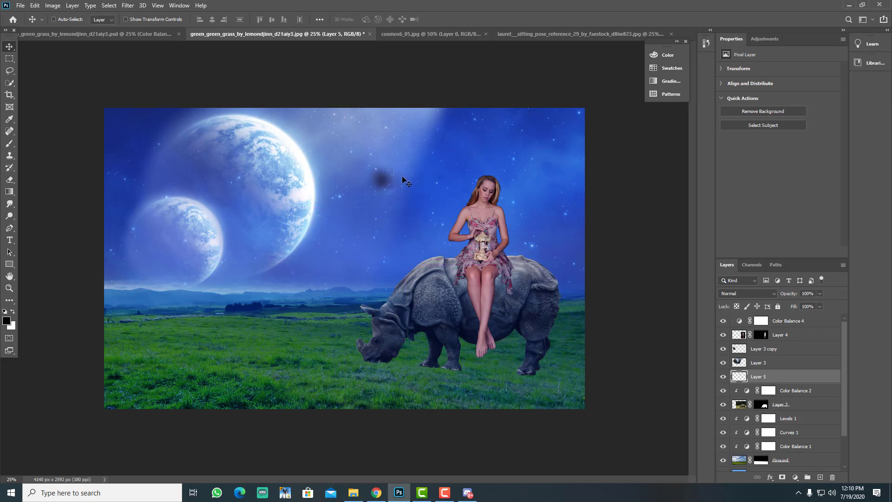
Transform the dab to about 614% width and 45% height, place it under the rhino's feet as a shadow, and set its opacity to 59%.
key("ctrl+t")
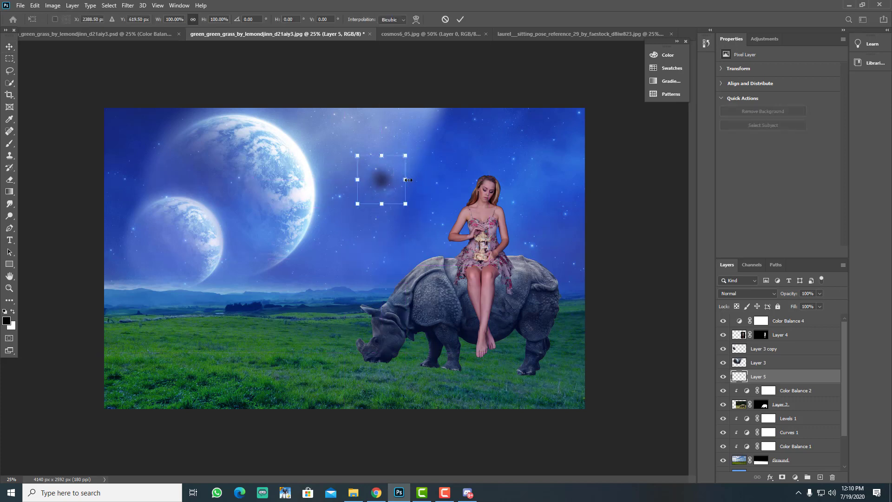
left_click_drag(405, 179, 623, 180)
left_click_drag(458, 214, 416, 305)
left_click_drag(408, 216, 406, 308)
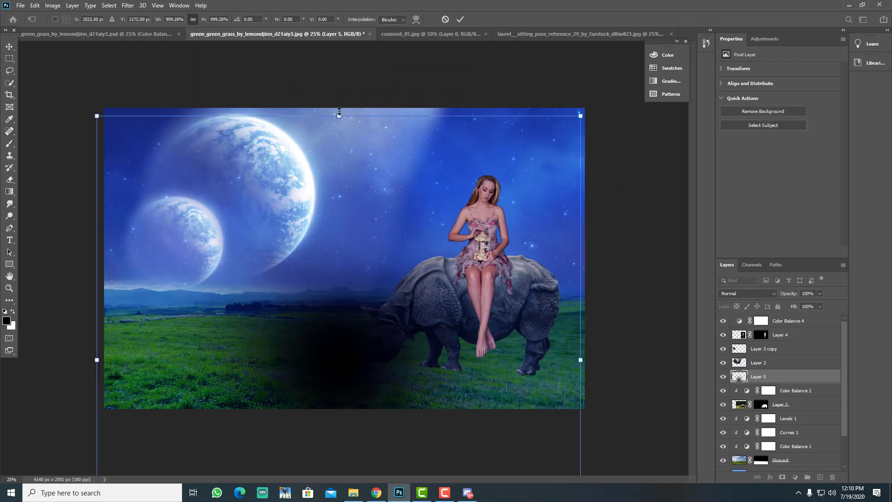
left_click_drag(338, 116, 328, 331)
left_click_drag(348, 339, 379, 327)
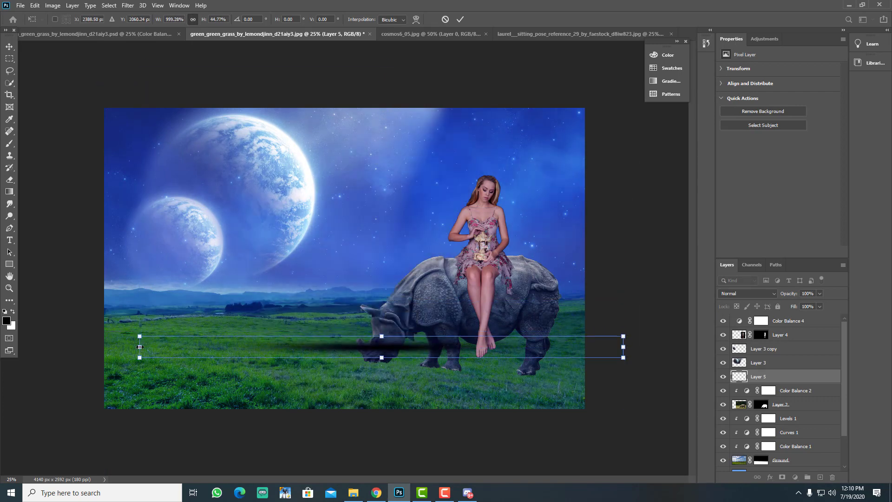
left_click_drag(140, 347, 326, 347)
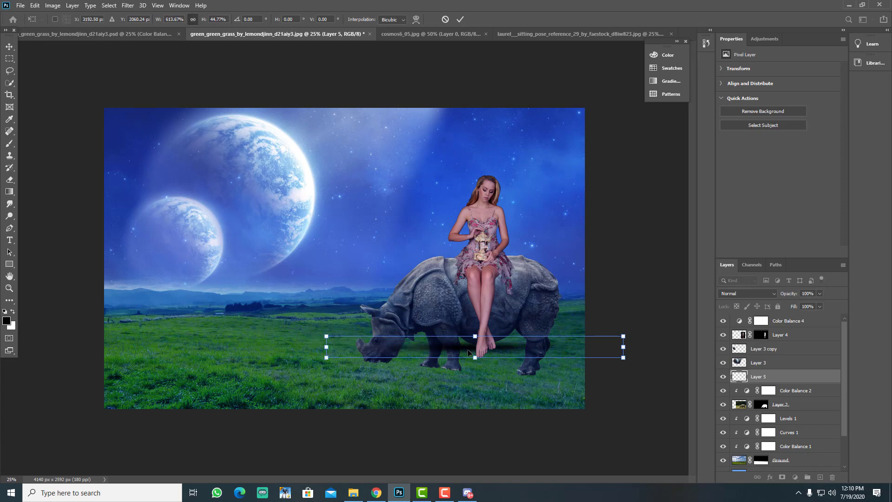
left_click_drag(471, 349, 471, 371)
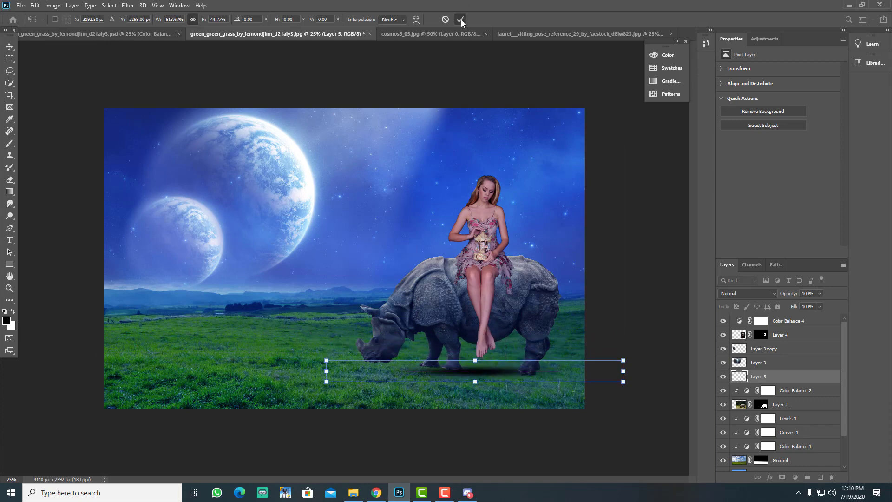
left_click(460, 19)
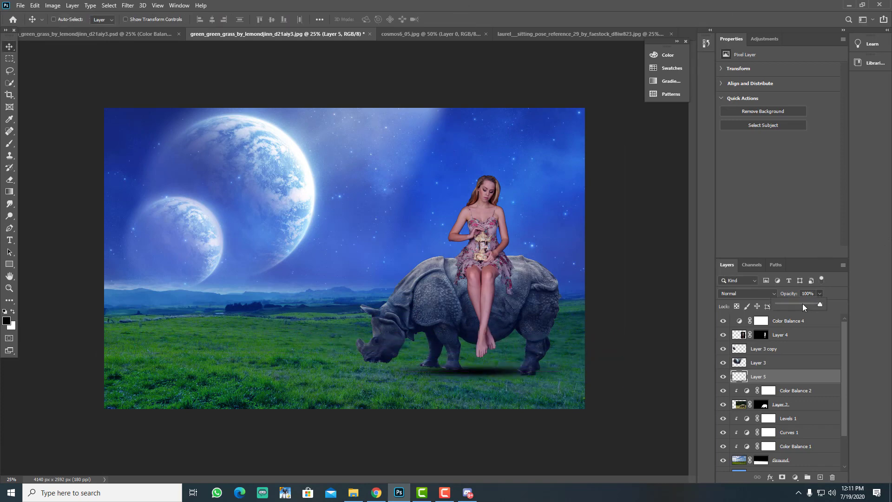
left_click(802, 303)
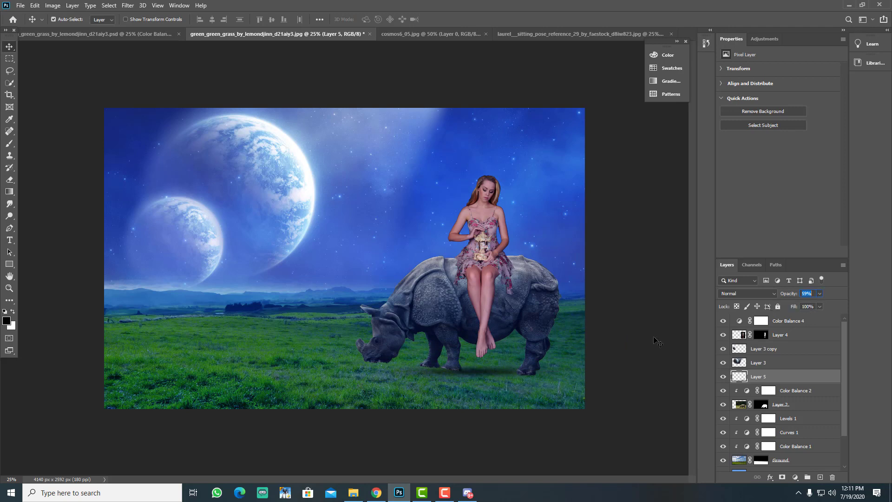
Scale the rhino's ground shadow to about 148% width and 182% height, rotate it about 0.8°, and fit it under the feet.
key("ctrl")
key("ctrl+t")
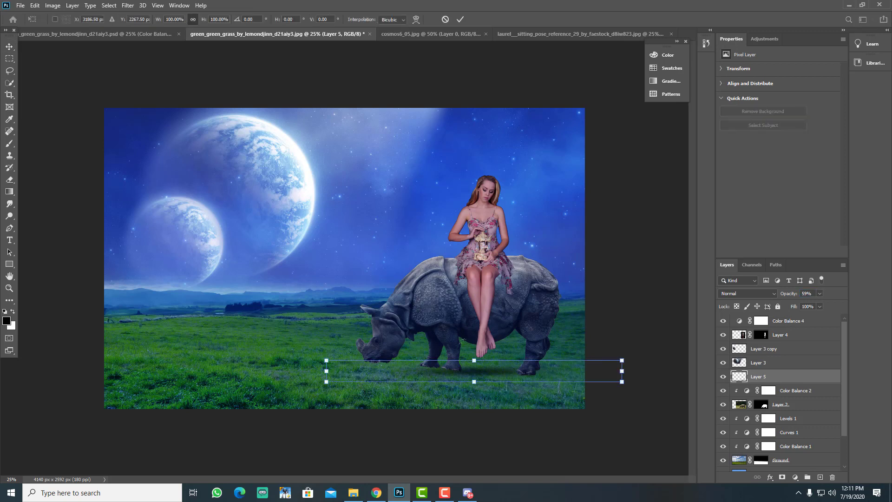
left_click_drag(609, 333, 619, 333)
left_click_drag(621, 373, 712, 364)
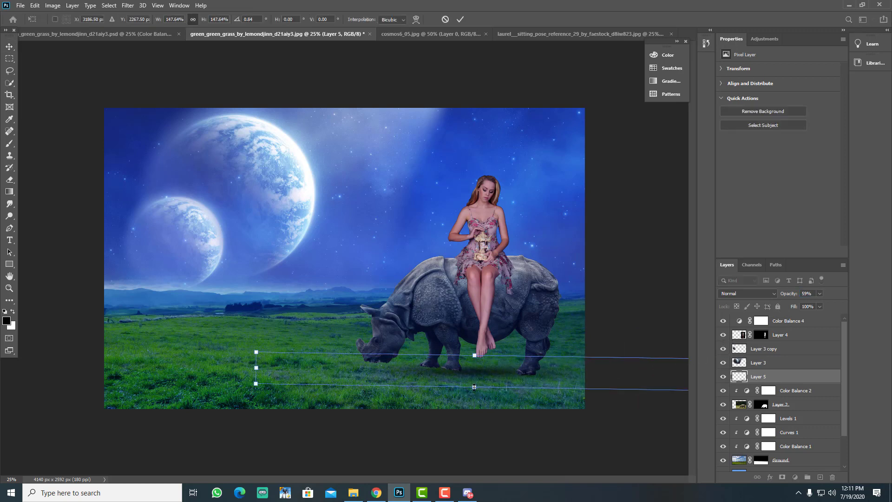
mouse_move(474, 386)
left_mouse_down()
mouse_move(474, 395)
mouse_move(474, 373)
left_mouse_up()
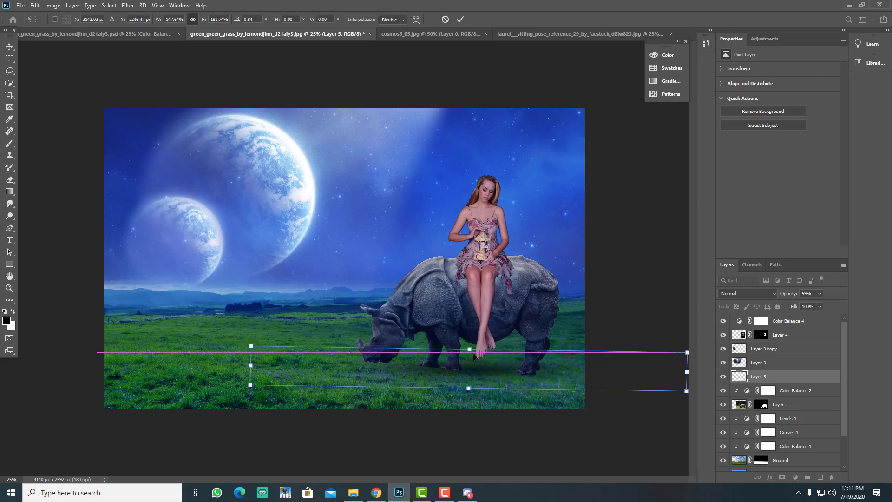
left_click(461, 19)
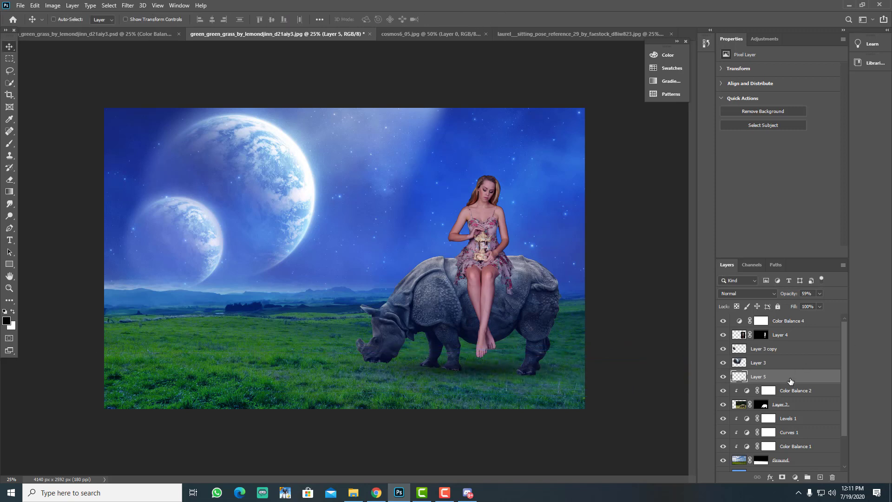
Move the shadow layer directly below the rhino's Layer 2 and stretch the shadow wider across the grass.
left_click_drag(789, 381, 787, 412)
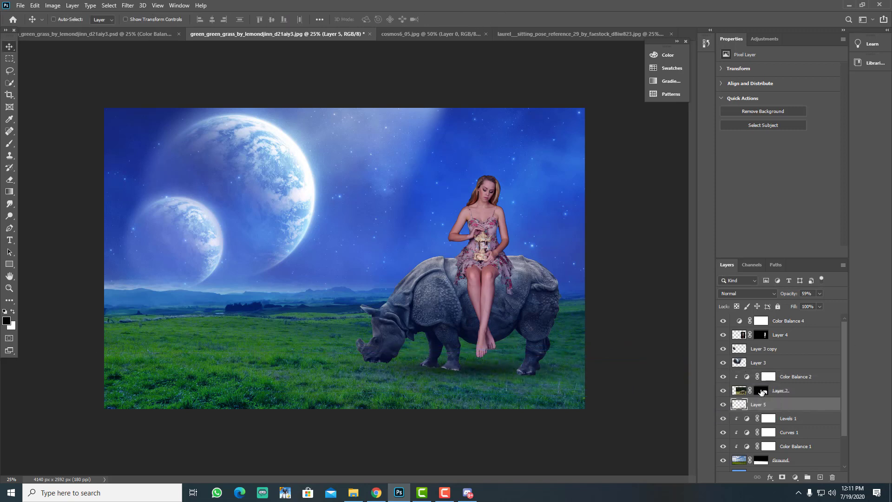
key("ctrl+t")
mouse_move(509, 370)
left_mouse_down()
mouse_move(490, 372)
mouse_move(510, 368)
left_mouse_up()
left_click_drag(564, 303, 566, 305)
left_click_drag(240, 366, 193, 366)
left_click(459, 20)
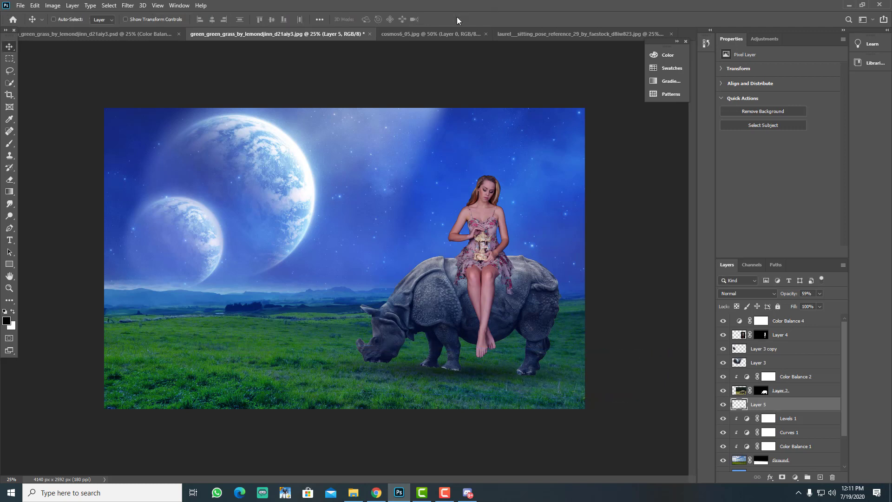
left_click_drag(496, 373, 501, 376)
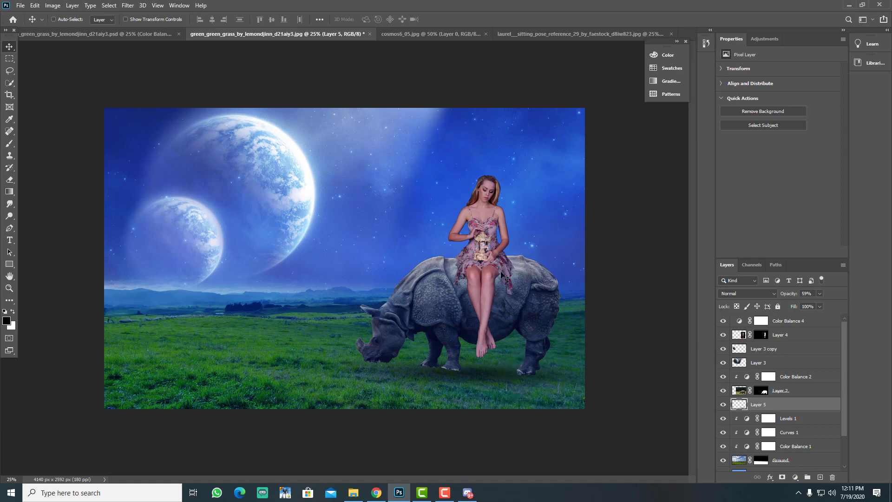
Hide the shadow on Layer 5 and select the rhino's Layer 2, with its front feet in close view.
left_click(723, 405)
key("ctrl+plus")
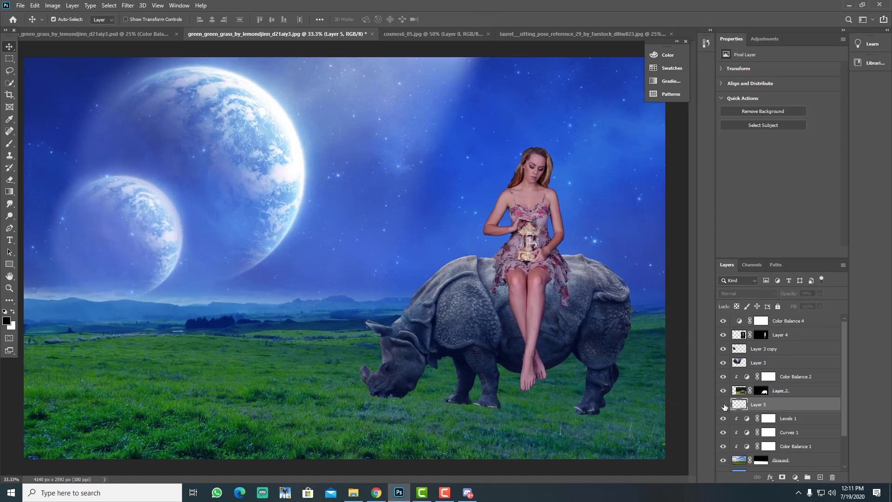
left_click(827, 391)
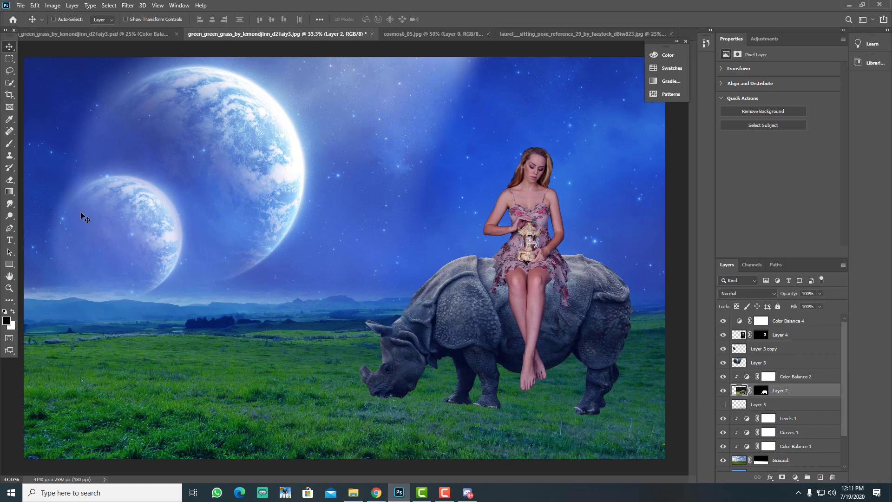
left_click(10, 288)
left_click_drag(514, 420, 503, 416)
scroll(504, 416, "down", 2)
key("s")
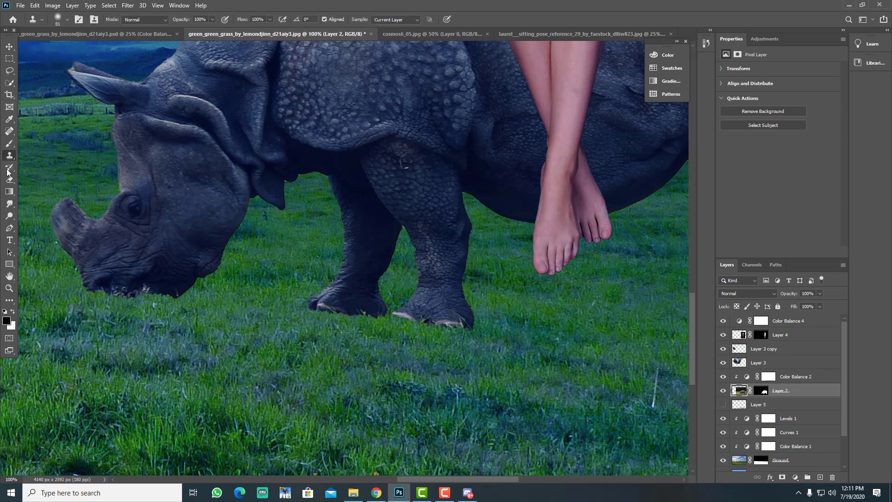
mouse_move(448, 325)
left_mouse_down()
mouse_move(441, 316)
mouse_move(451, 321)
left_mouse_up()
key("ctrl+z")
scroll(807, 439, "down", 3)
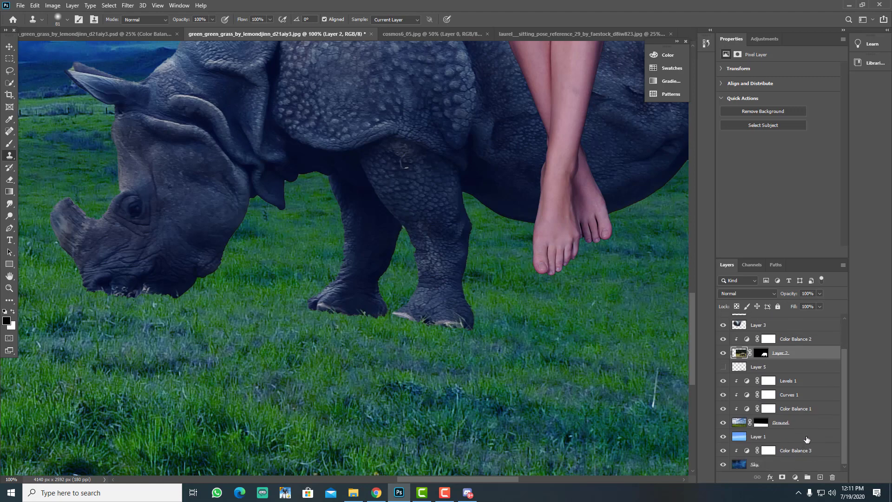
scroll(508, 354, "up", 2)
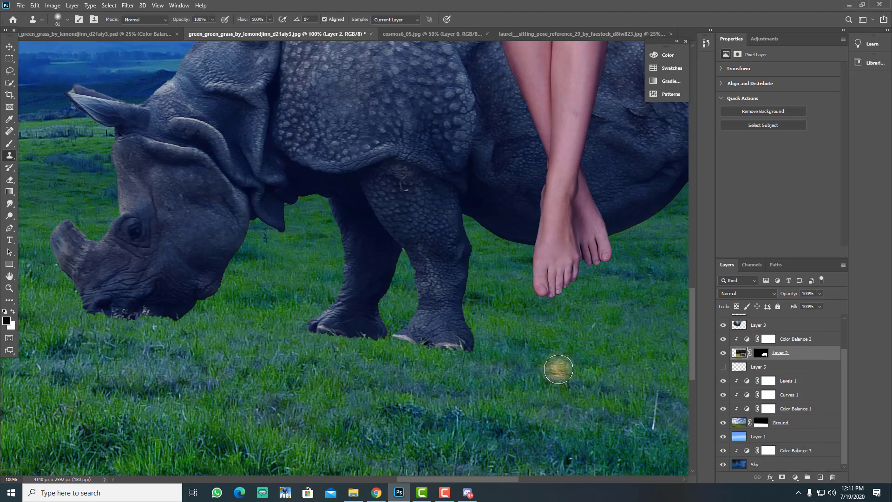
Erase the bottom edges of the rhino's front feet with a soft 86 px eraser so they sink into the grass.
key("e")
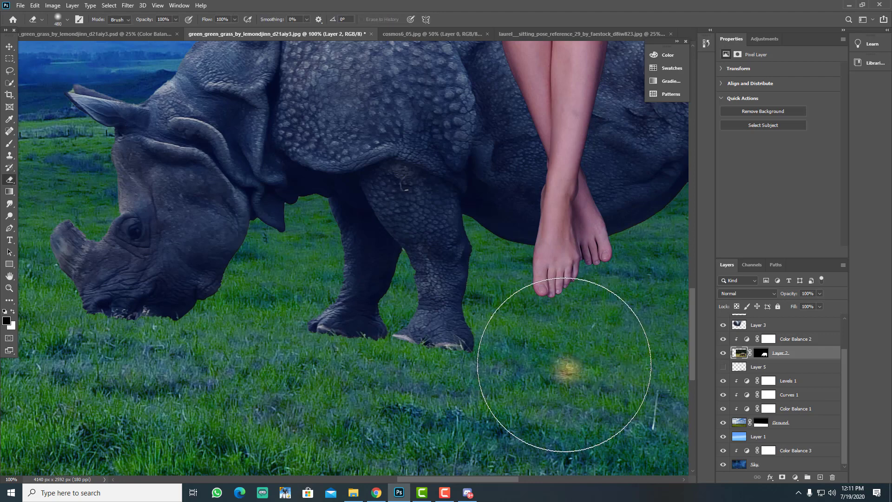
right_click(565, 365)
left_click_drag(620, 376, 583, 348)
right_click(511, 324)
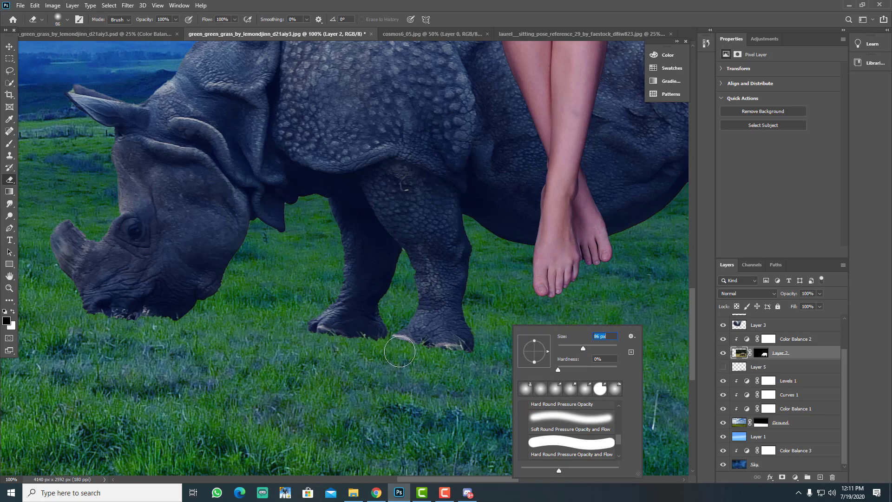
mouse_move(401, 351)
left_mouse_down()
mouse_move(486, 354)
mouse_move(342, 351)
mouse_move(299, 337)
mouse_move(340, 352)
mouse_move(386, 352)
mouse_move(309, 348)
left_mouse_up()
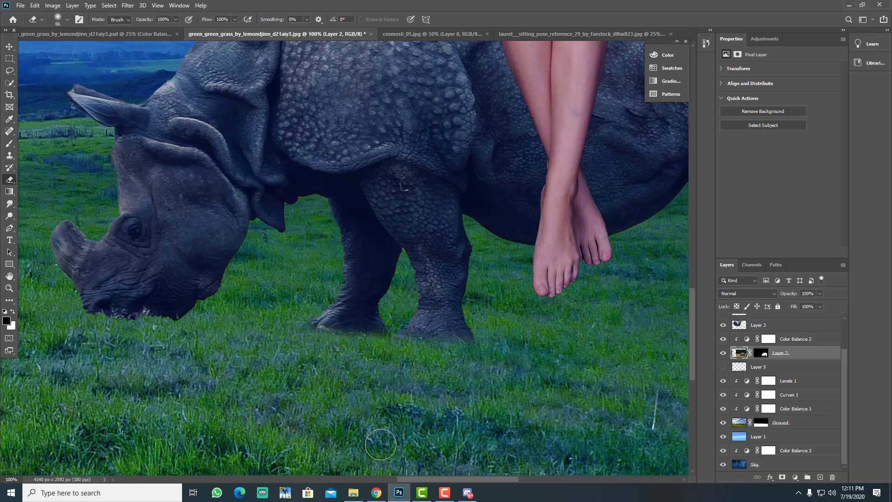
Erase the bottom edge of the rhino's hind foot to blend it into the grass, and show the shadow layer again.
left_click_drag(442, 476, 518, 476)
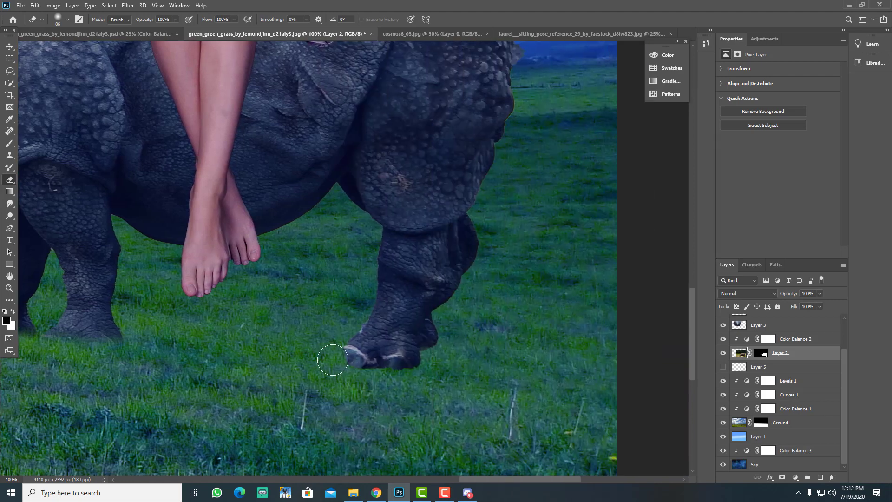
left_click_drag(401, 377, 404, 379)
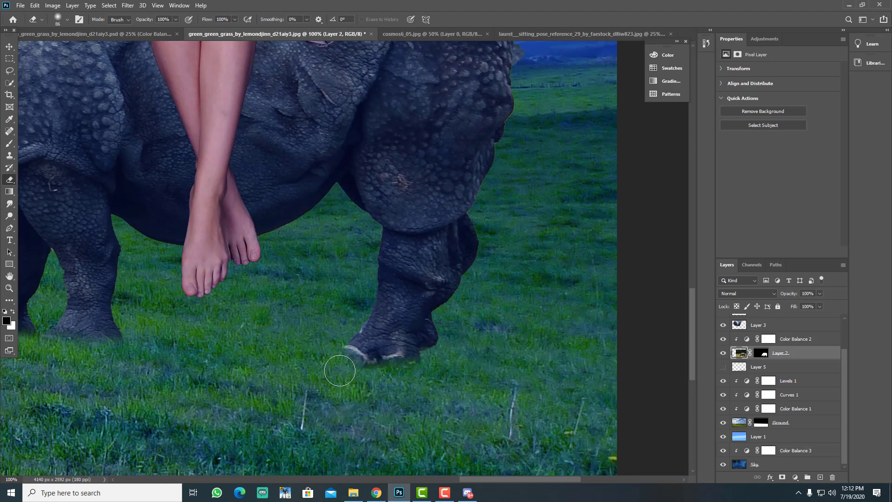
key("ctrl+minus")
key("ctrl+minus")
key("ctrl+minus")
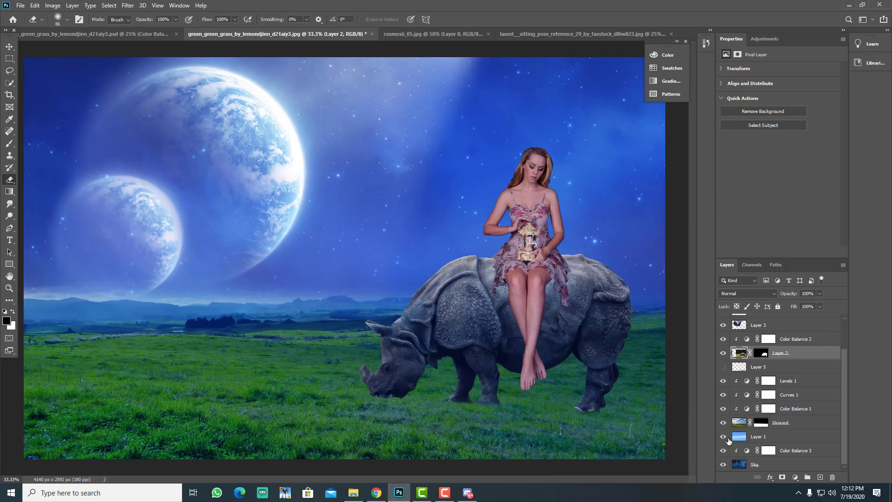
left_click(723, 367)
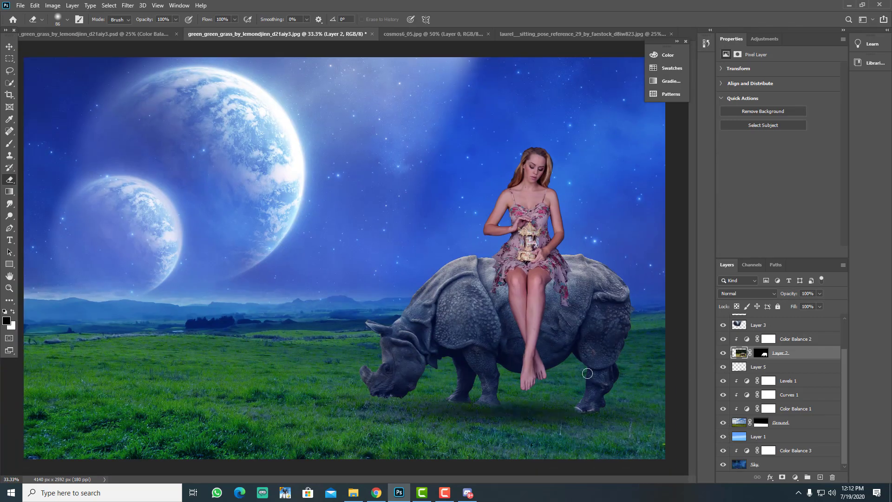
left_click(7, 45)
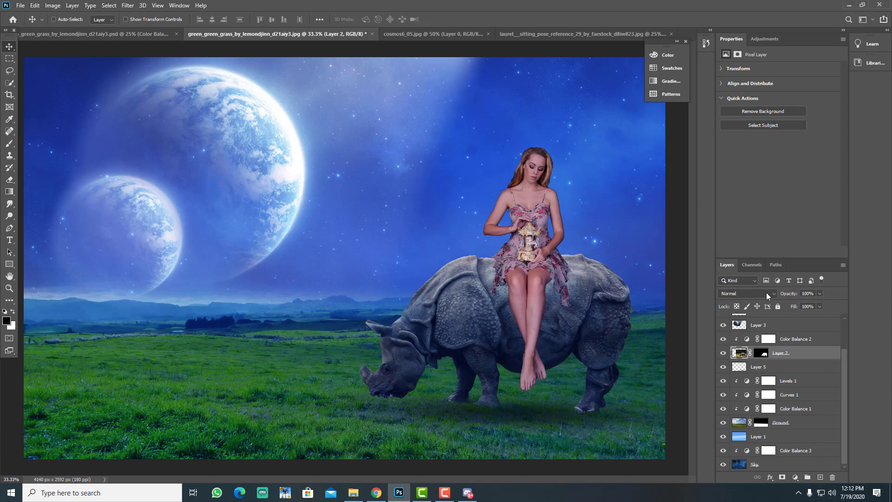
left_click_drag(813, 303, 811, 302)
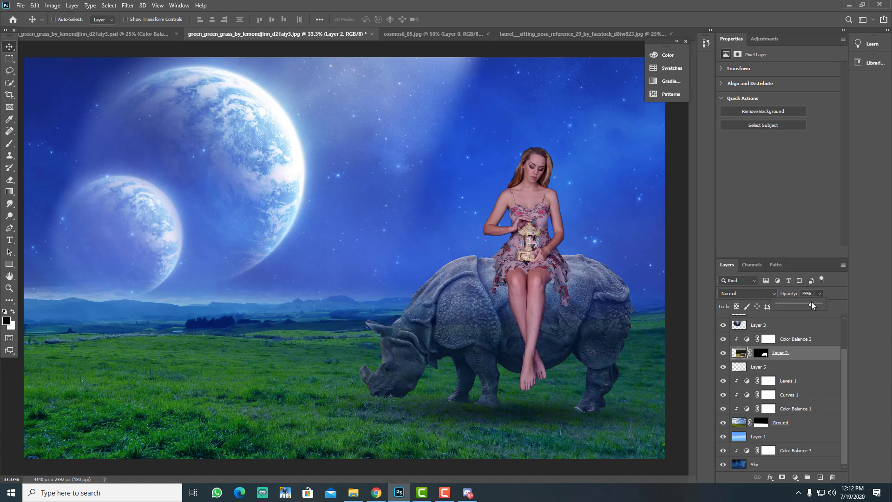
key("ctrl+z")
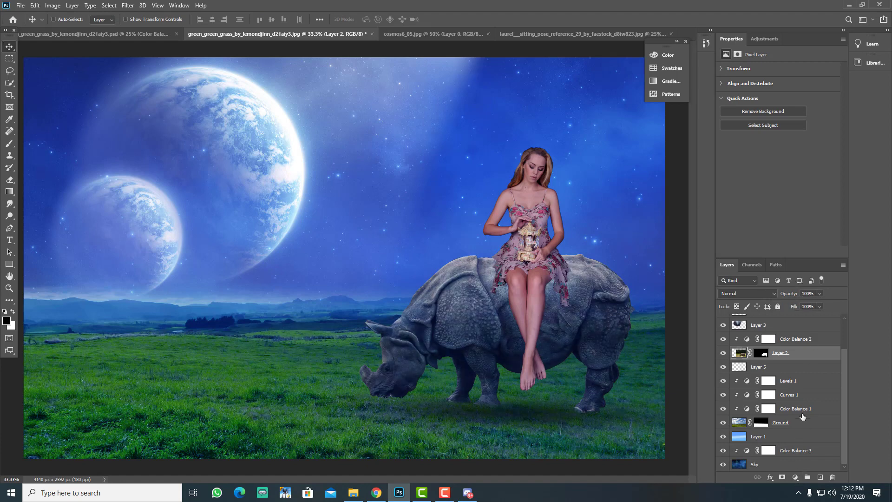
Rename Layer 5 as Rhino Shadow and set its opacity to 52%.
double_click(762, 366)
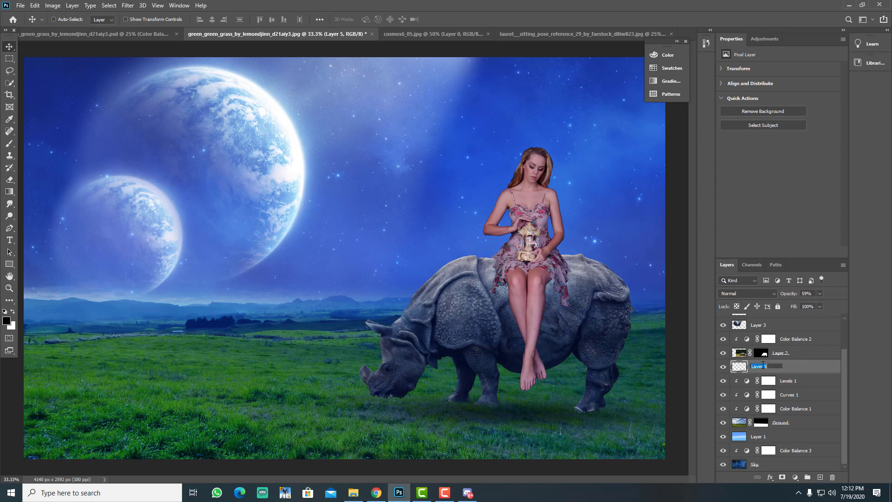
type("Rhino Shadow")
key("Return")
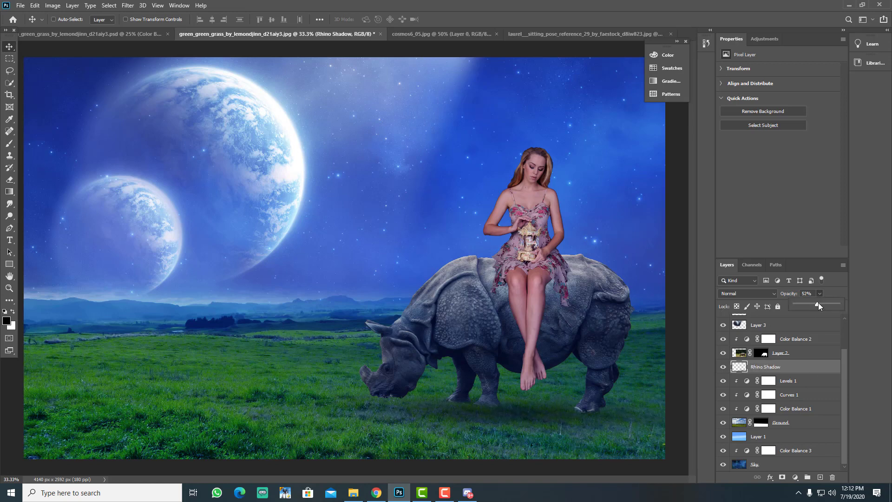
left_click(819, 294)
left_click(788, 381)
left_click(797, 369)
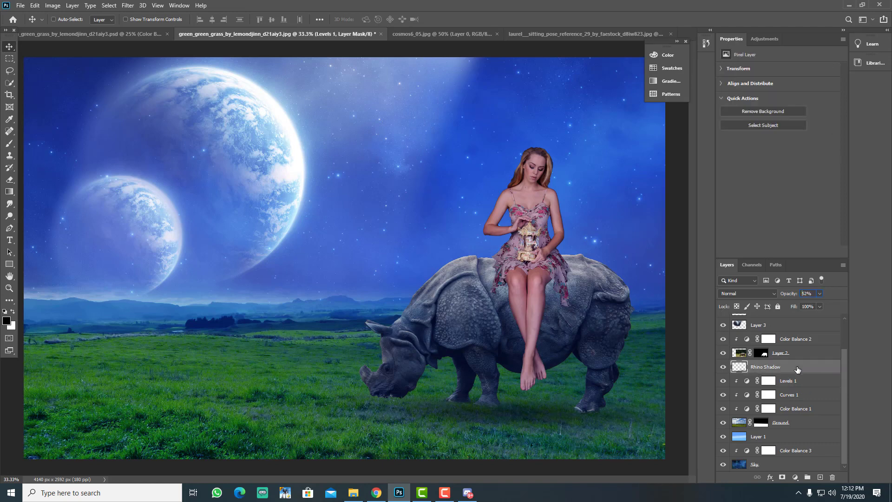
Free-transform the Rhino Shadow layer, rotating the shadow about 1.9° and adjusting its position under the feet.
key("ctrl+t")
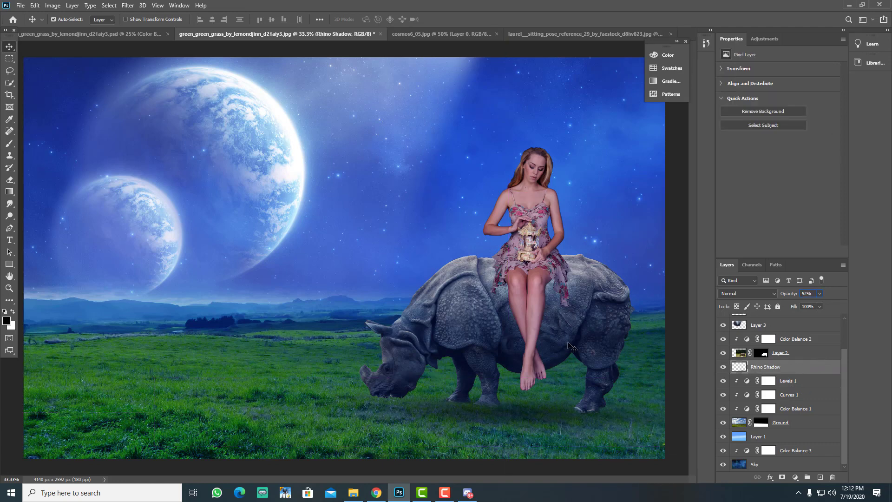
key("ctrl+minus")
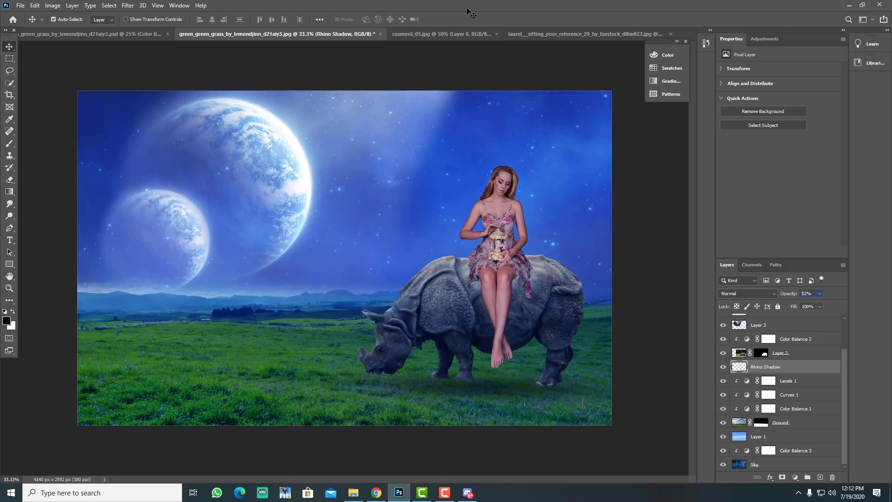
key("ctrl+t")
left_click_drag(523, 278, 528, 278)
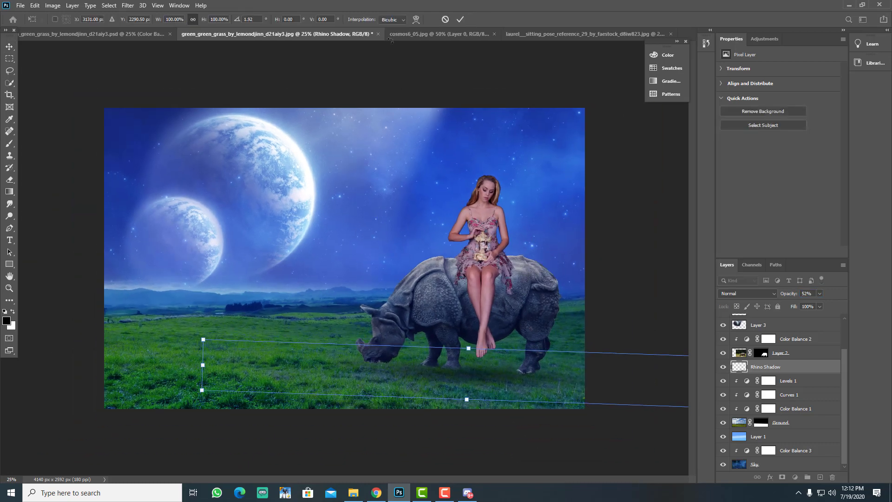
left_click(460, 19)
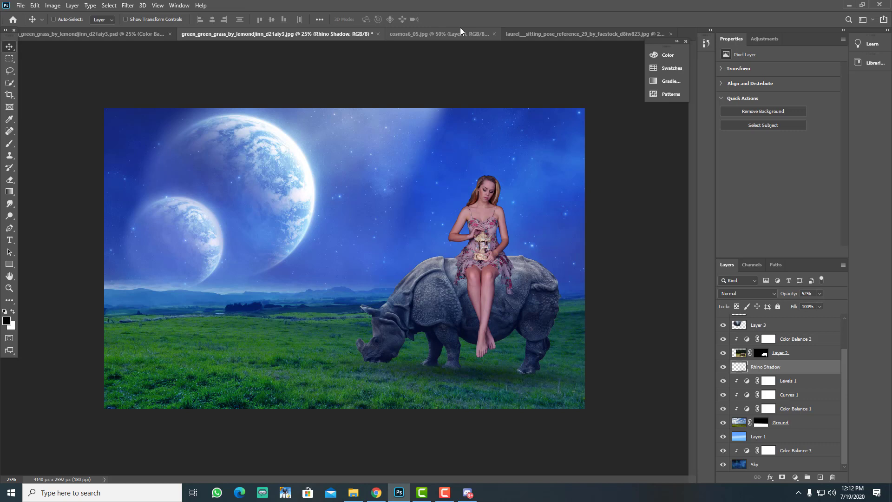
Fine-tune the shadow's angle under the rhino with one more slight counterclockwise rotation.
key("ctrl+t")
key("Escape")
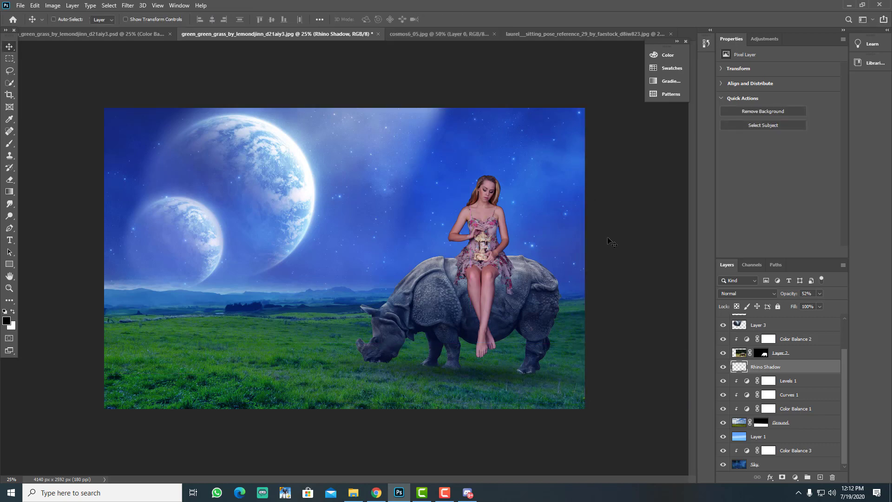
key("ctrl+t")
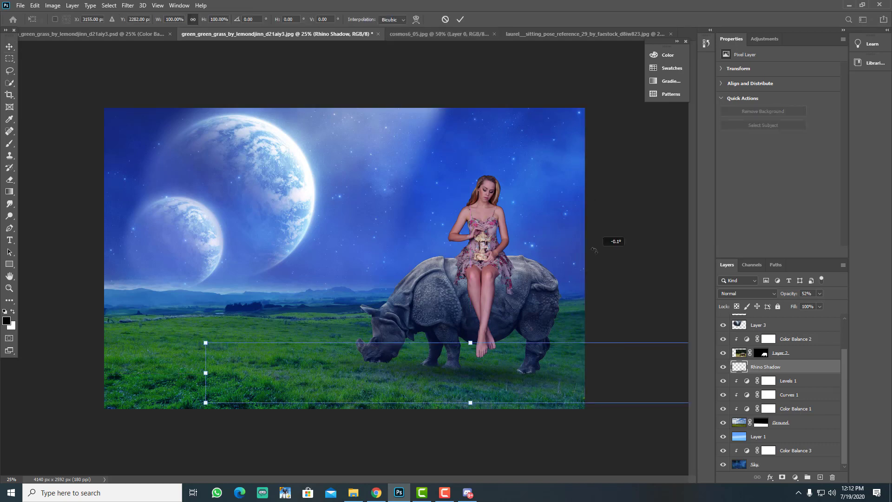
left_click_drag(612, 241, 607, 237)
left_click(460, 19)
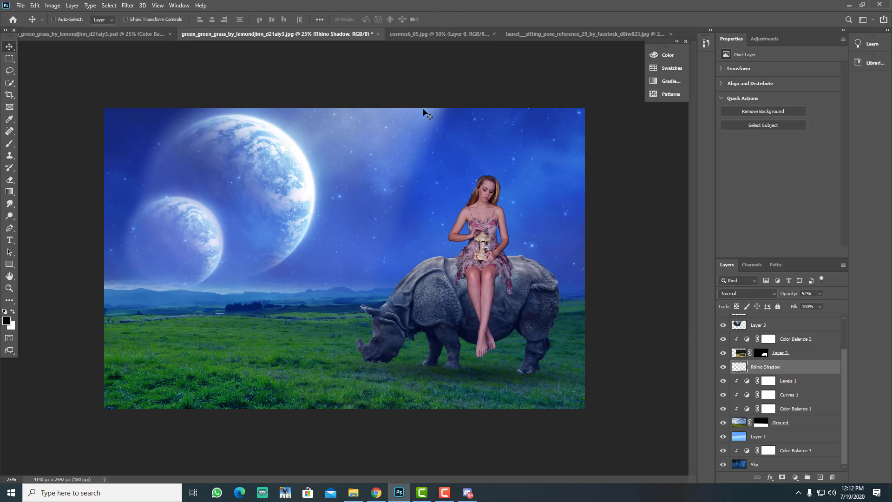
Rename the woman's Layer 4 as Model.
key("ctrl+plus")
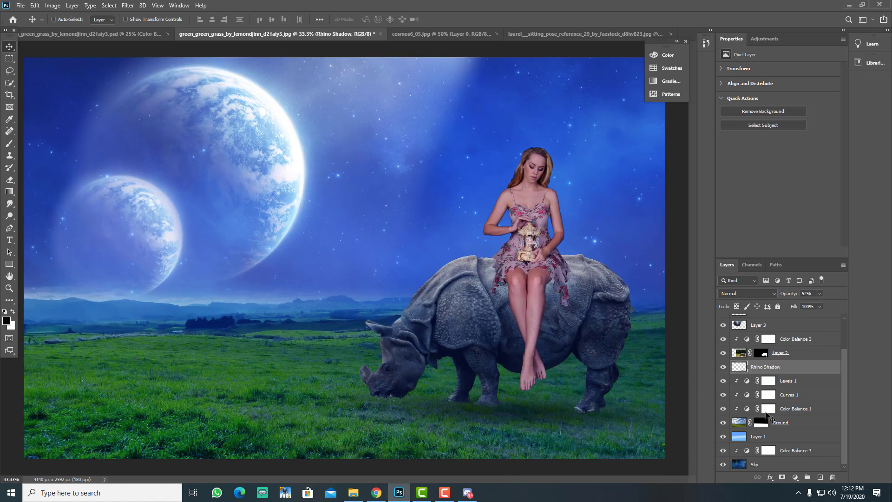
scroll(785, 359, "up", 2)
double_click(781, 334)
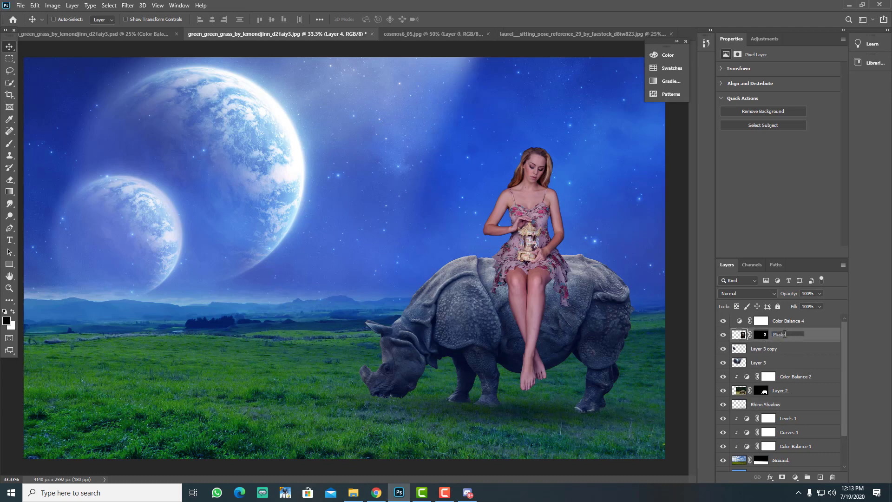
key("Return")
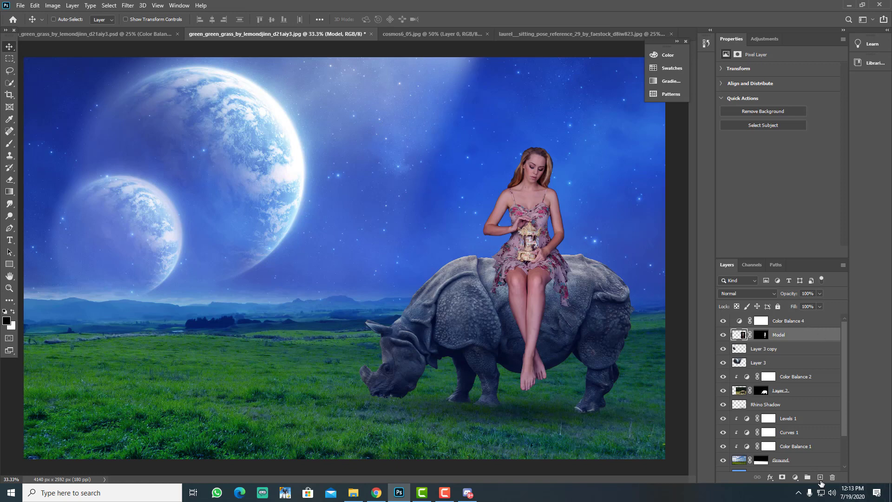
Create a new layer below Model and paint a soft black shadow on the rhino around the woman's legs with a 259 px brush.
left_click(820, 477)
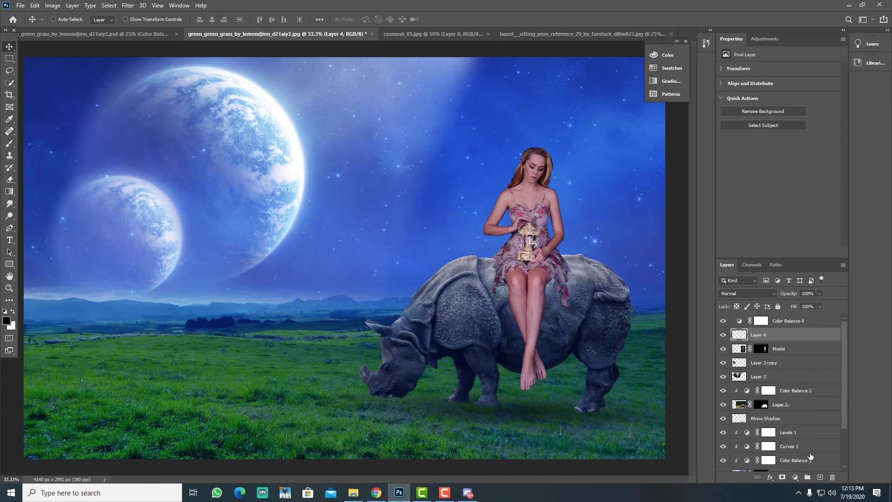
key("b")
right_click(536, 294)
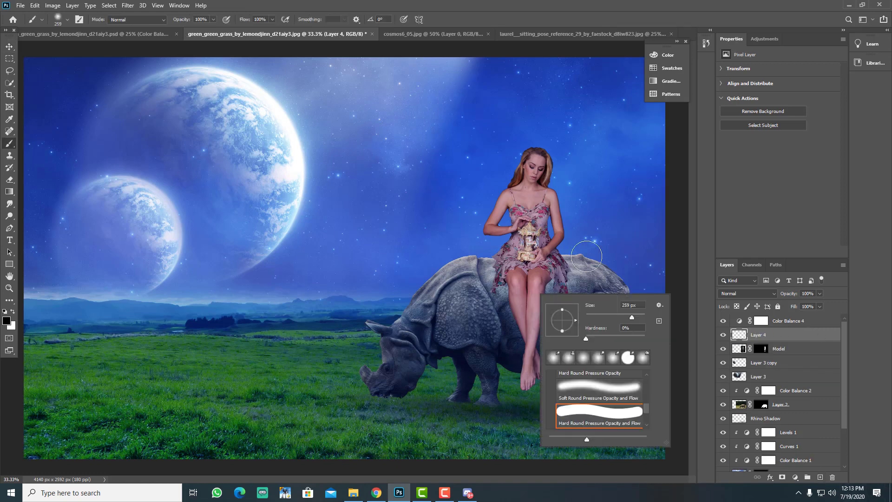
left_click(639, 1)
left_click(544, 275)
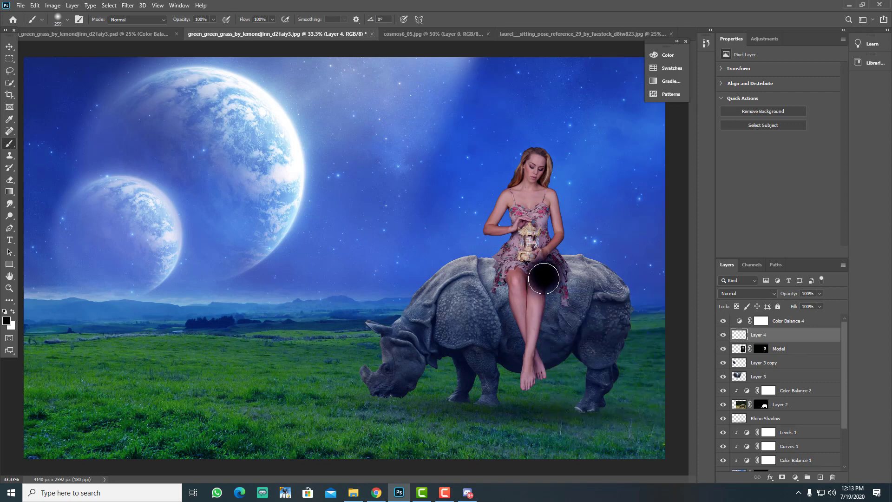
key("ctrl+z")
left_click_drag(786, 337, 783, 354)
mouse_move(541, 285)
left_mouse_down()
mouse_move(524, 322)
mouse_move(524, 367)
mouse_move(525, 337)
mouse_move(538, 328)
left_mouse_up()
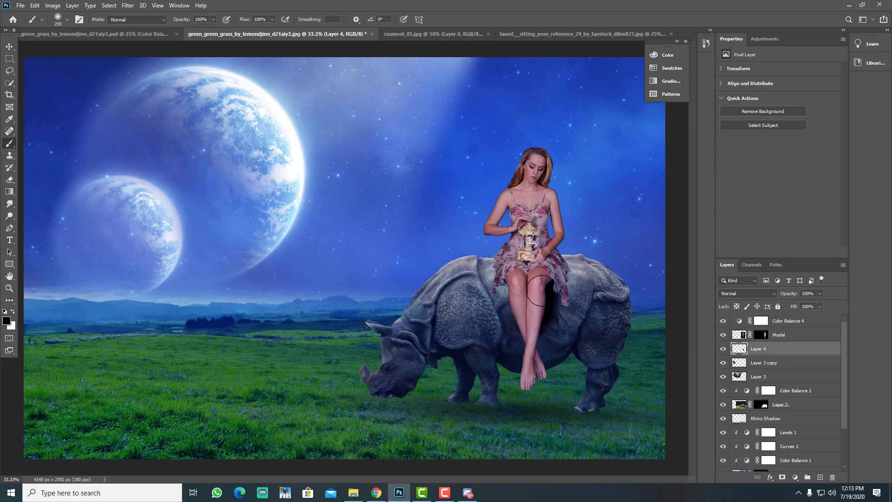
Lower the woman's shadow layer to 63% opacity and reduce the soft brush to 100 px for the shadow near the dress hem.
left_click(804, 305)
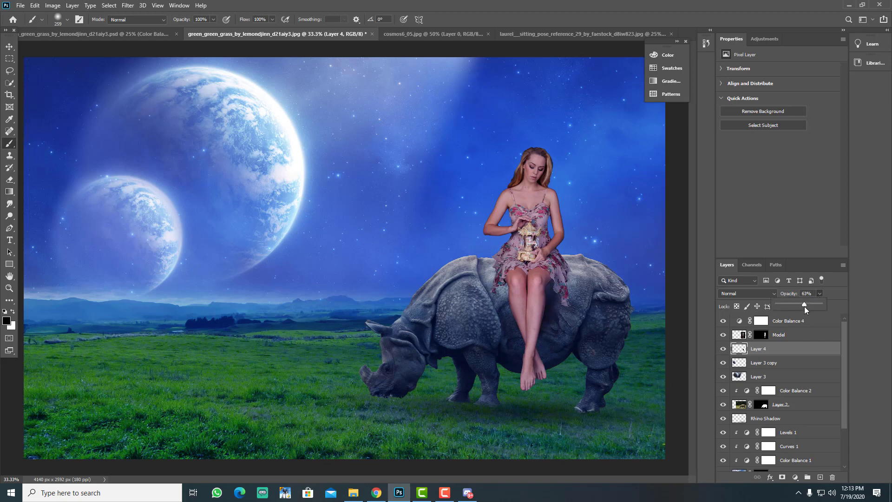
left_click(535, 334)
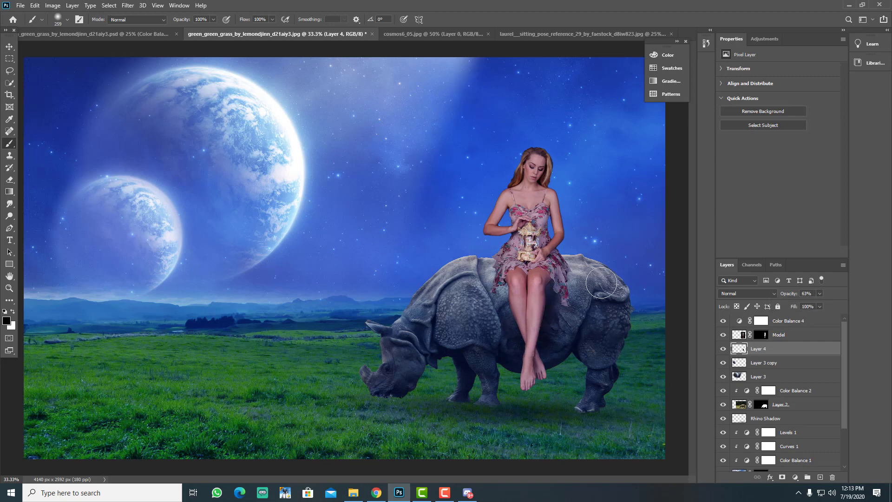
key("ctrl+minus")
key("ctrl+plus")
right_click(564, 280)
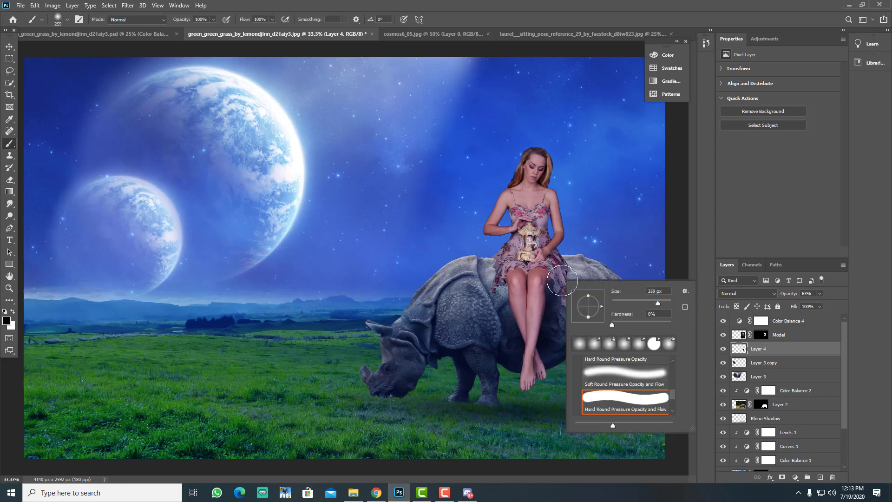
left_click_drag(650, 303, 643, 303)
key("Return")
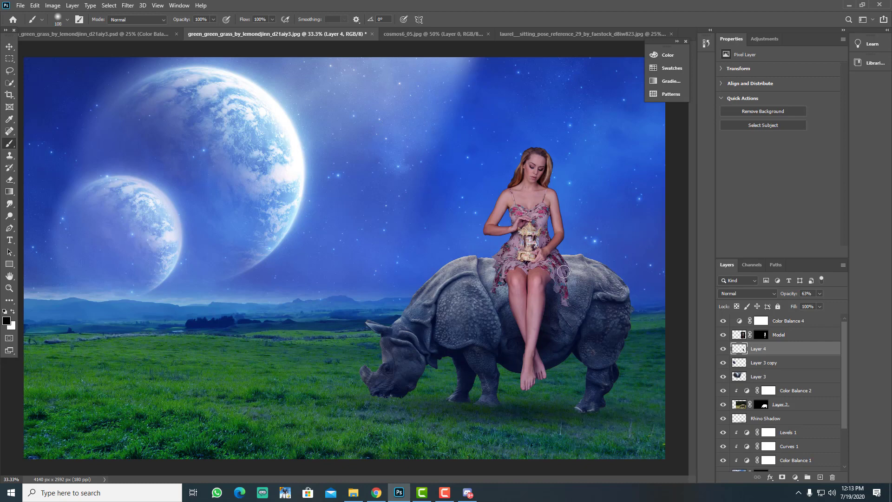
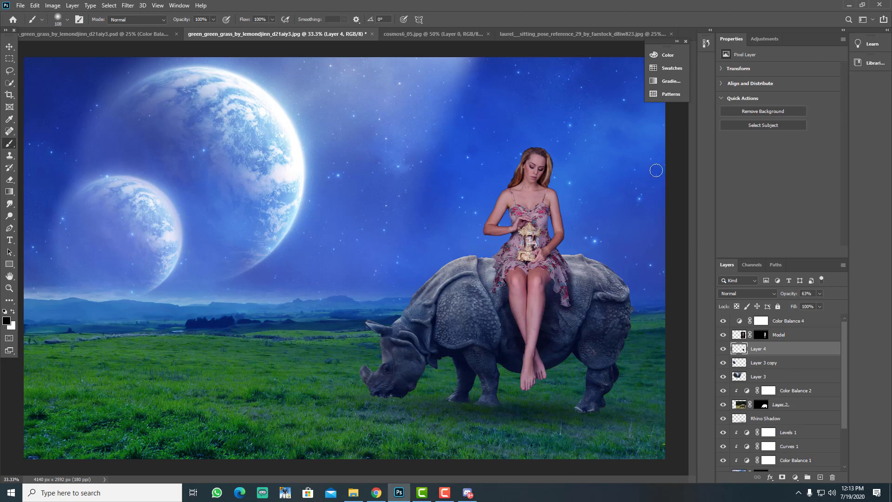
On the Model layer, lighten the woman's moon-facing shoulder with the Dodge tool at Midtones range and 50% exposure.
key("ctrl+minus")
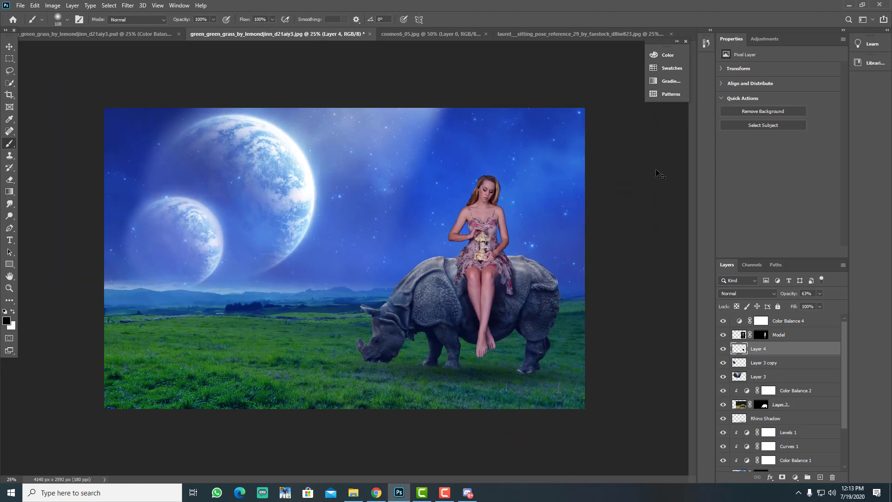
key("ctrl+plus")
key("ctrl+plus")
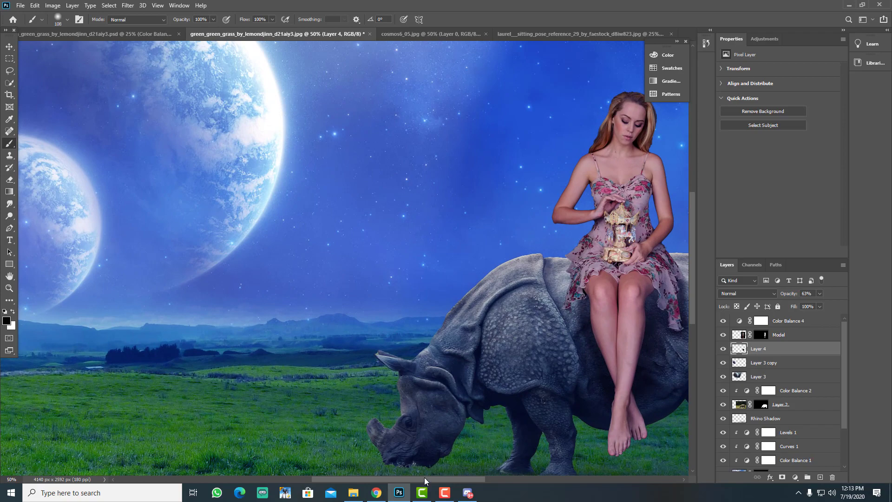
left_click_drag(425, 477, 477, 477)
scroll(544, 209, "up", 3)
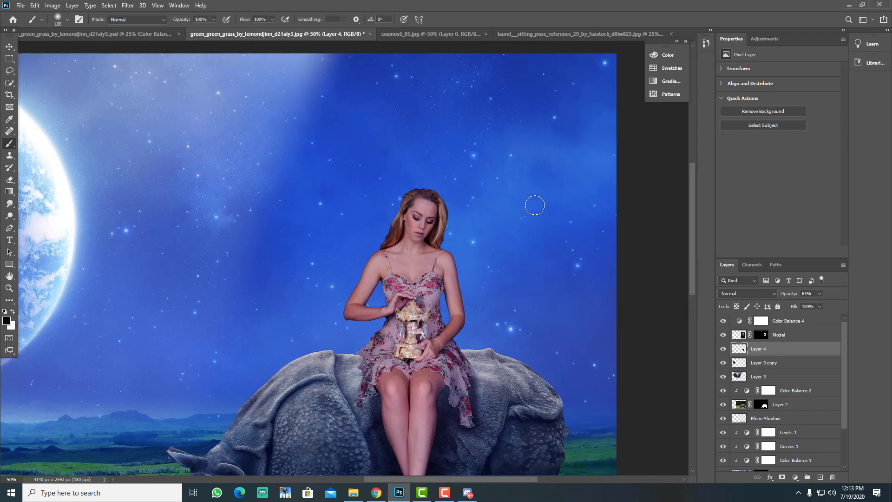
key("ctrl+plus")
key("ctrl+plus")
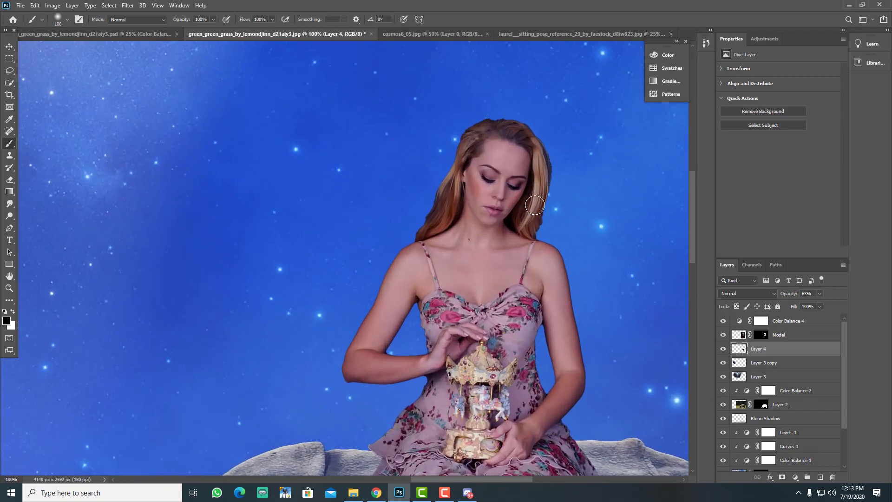
left_click(10, 179)
right_click(10, 216)
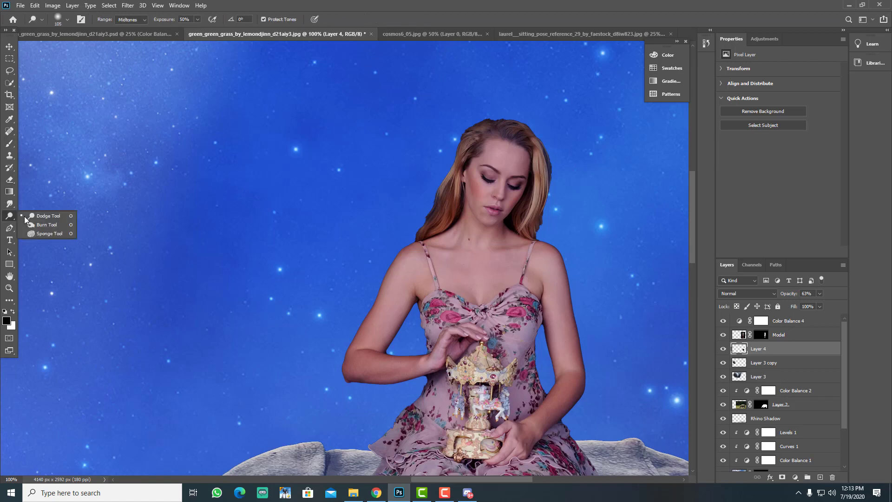
left_click(33, 217)
left_click(804, 338)
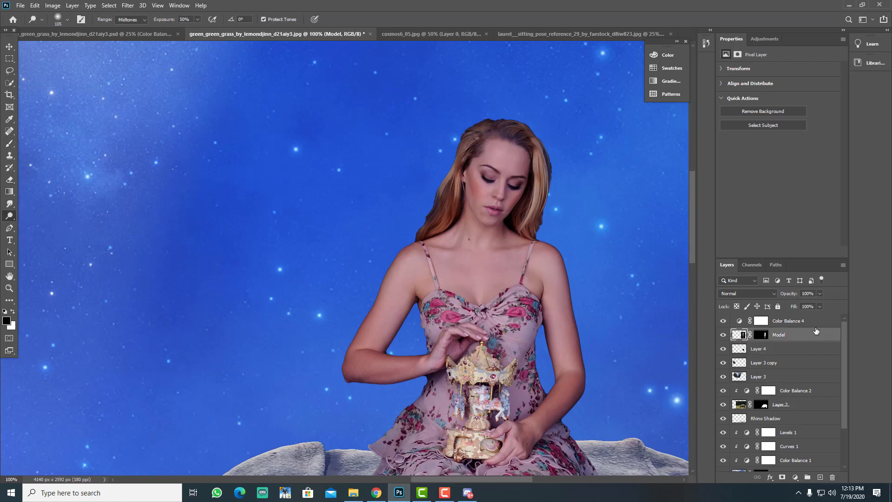
mouse_move(400, 246)
left_mouse_down()
mouse_move(378, 269)
mouse_move(351, 339)
mouse_move(378, 263)
mouse_move(370, 305)
mouse_move(333, 364)
mouse_move(378, 259)
left_mouse_up()
Dodge the moon-facing side of the woman's hair, face, upper arm and elbow to match the planets' light.
key("ctrl+minus")
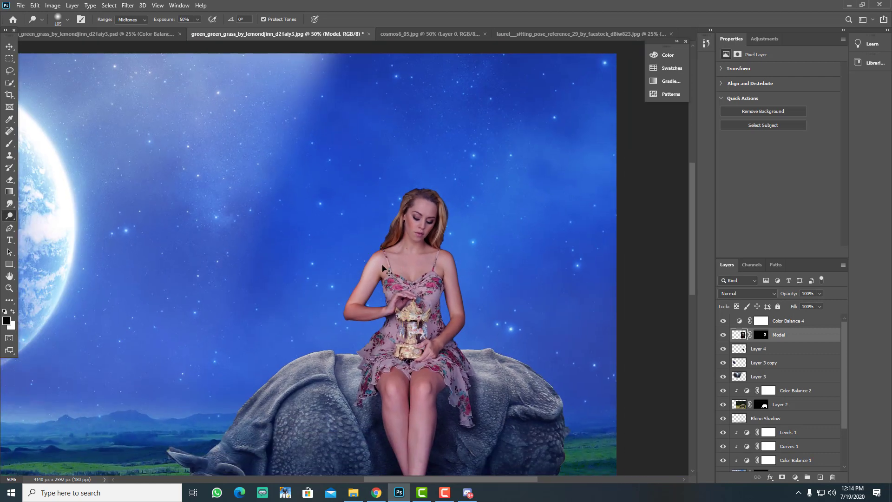
mouse_move(411, 209)
left_mouse_down()
mouse_move(418, 192)
mouse_move(401, 203)
mouse_move(372, 258)
left_mouse_up()
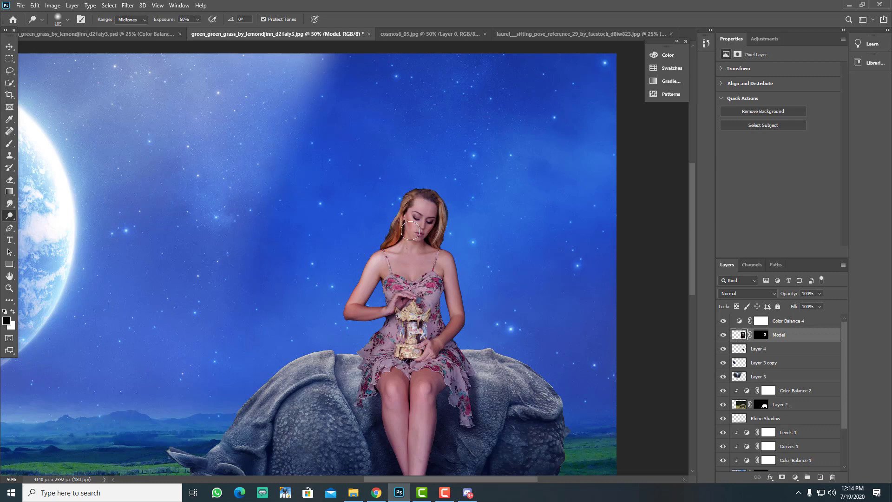
key("ctrl+minus")
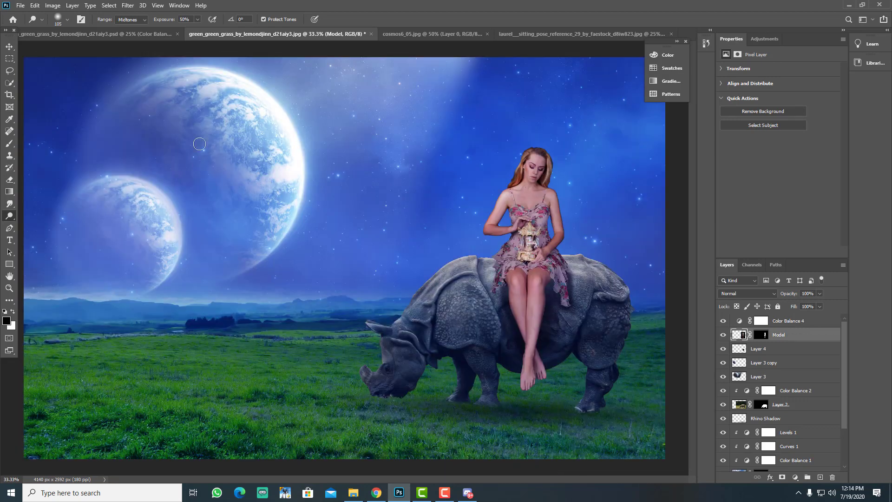
left_click(11, 291)
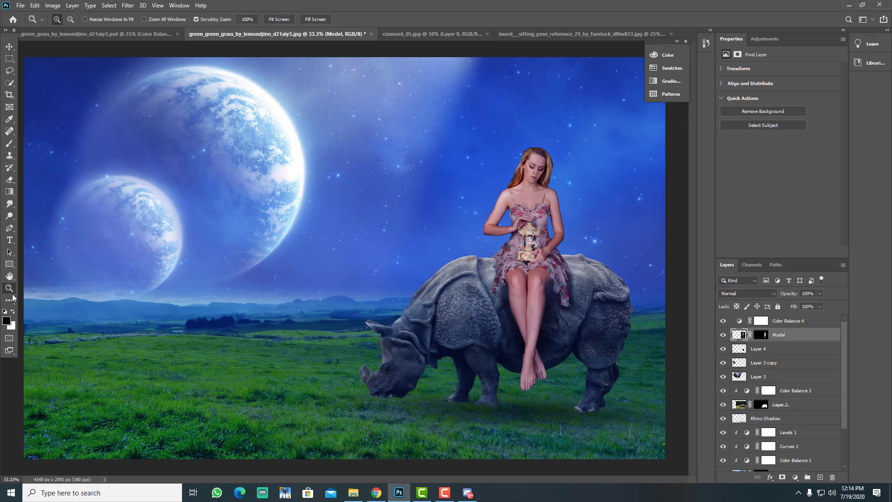
left_click(548, 194)
left_click(549, 194)
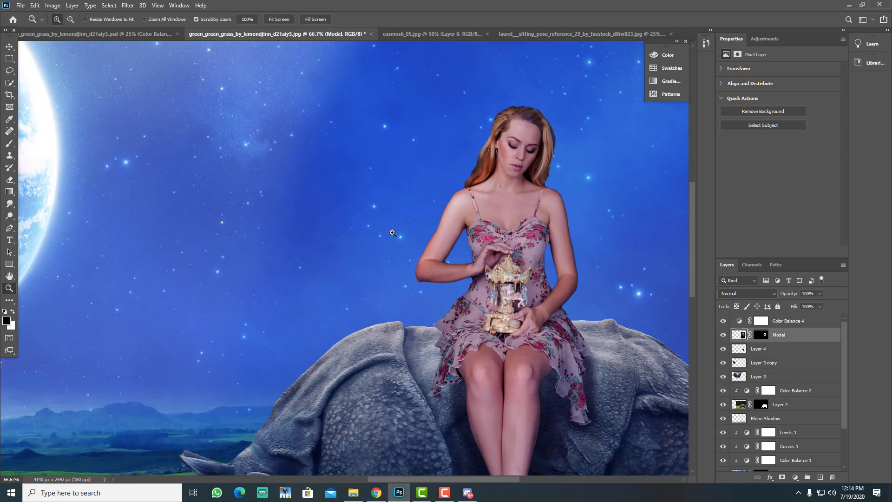
left_click(7, 216)
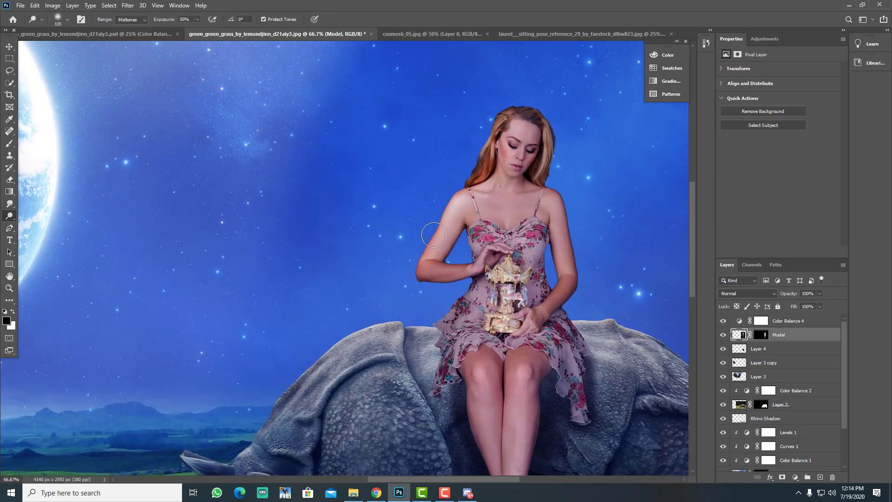
left_click_drag(423, 258, 418, 271)
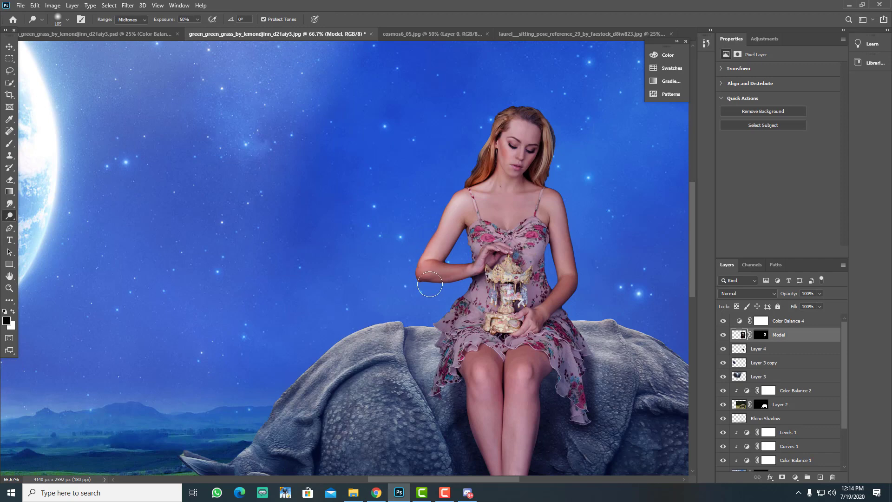
Add a light blue Inner Glow to the Model layer in Screen mode at 36% opacity with a 95 px size.
double_click(830, 337)
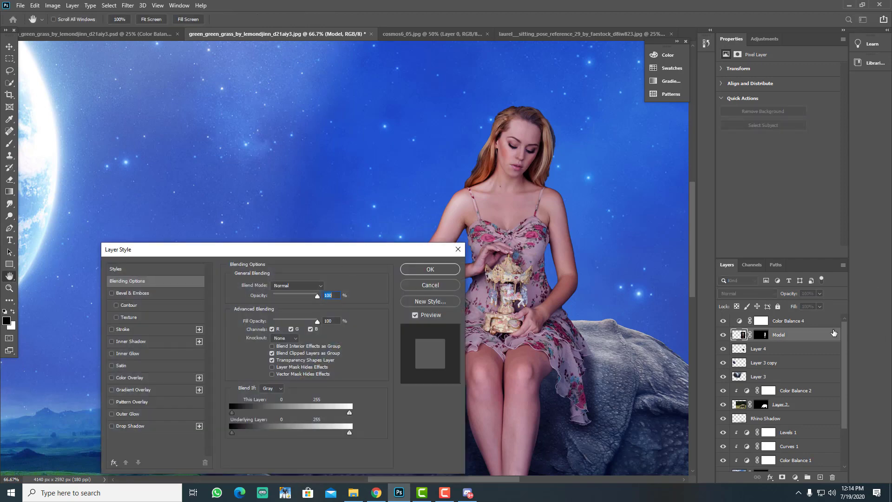
left_click_drag(299, 247, 287, 219)
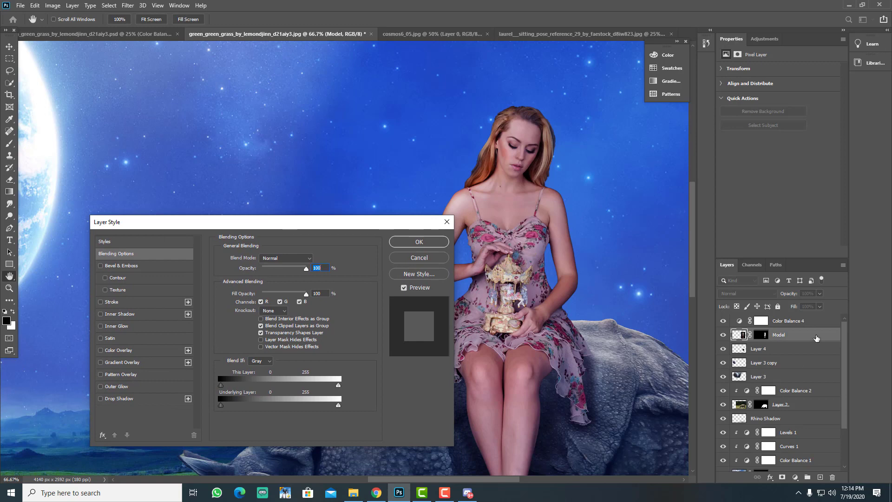
left_click(121, 326)
left_click_drag(278, 225, 224, 134)
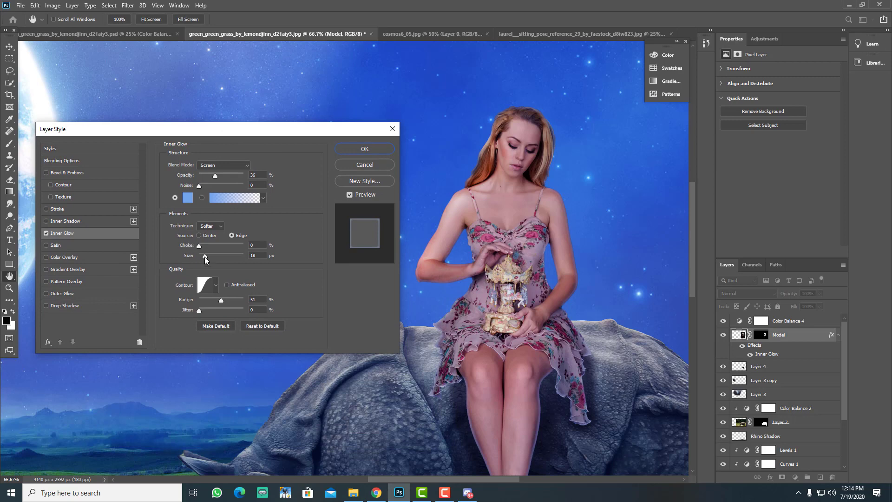
left_click_drag(204, 256, 219, 256)
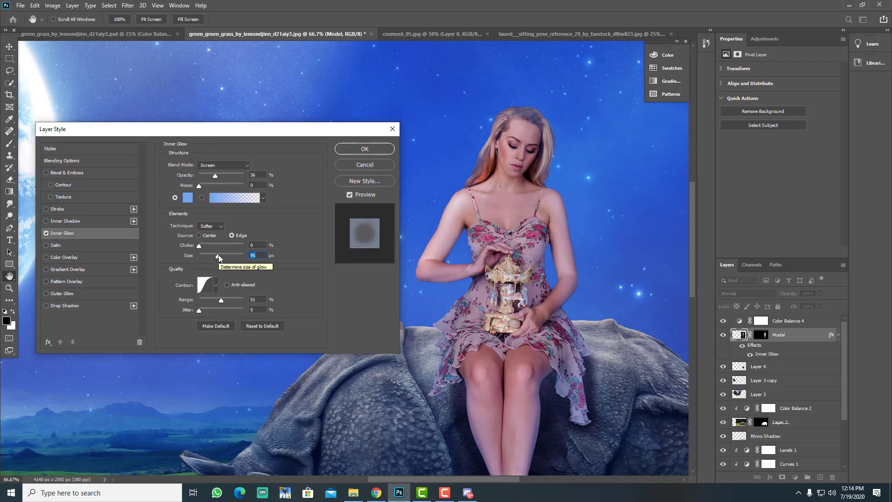
Refine the Inner Glow to 9% choke, 100% range and 0% noise, and apply the layer style.
mouse_move(200, 244)
left_mouse_down()
mouse_move(271, 247)
mouse_move(224, 255)
mouse_move(187, 247)
mouse_move(204, 245)
left_mouse_up()
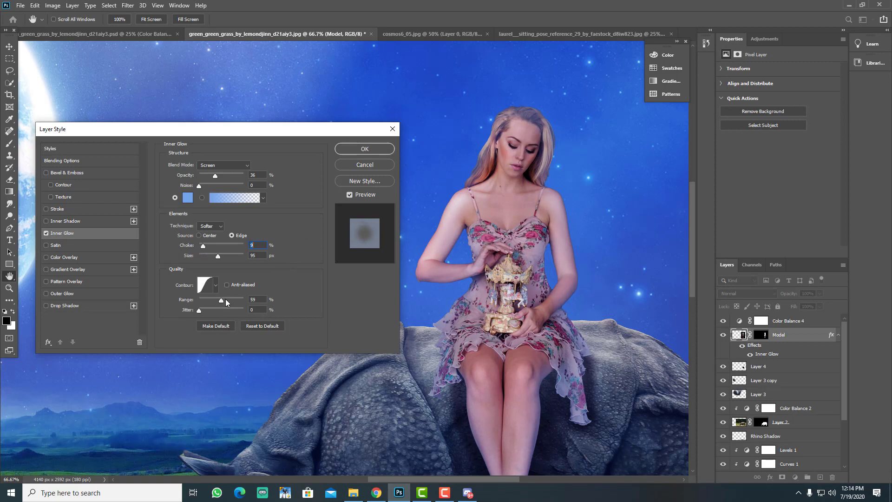
left_click_drag(225, 299, 268, 296)
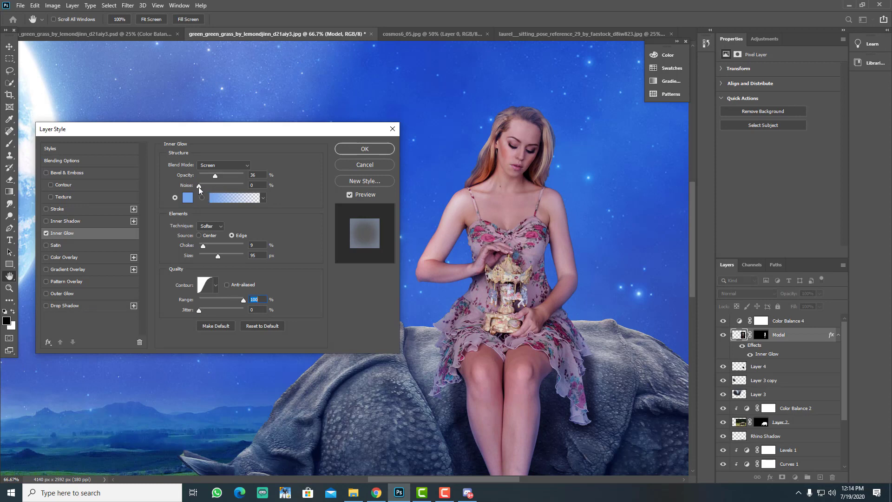
left_click_drag(199, 186, 268, 188)
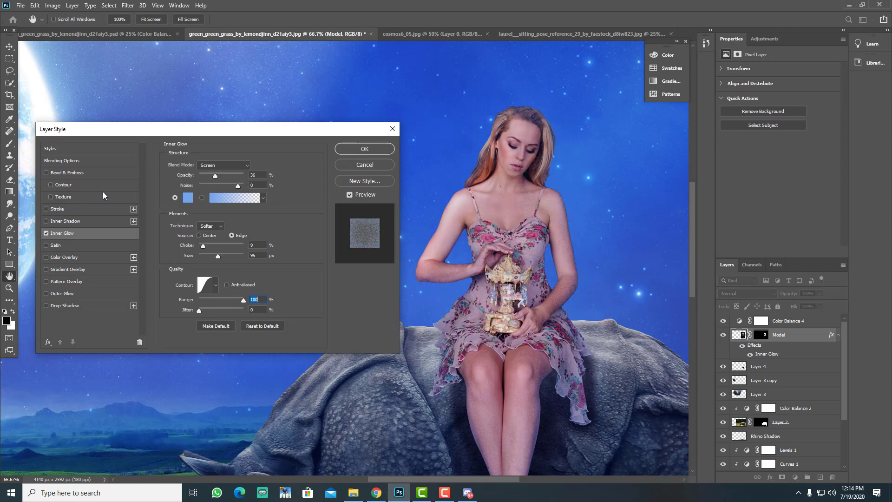
left_click_drag(102, 192, 91, 192)
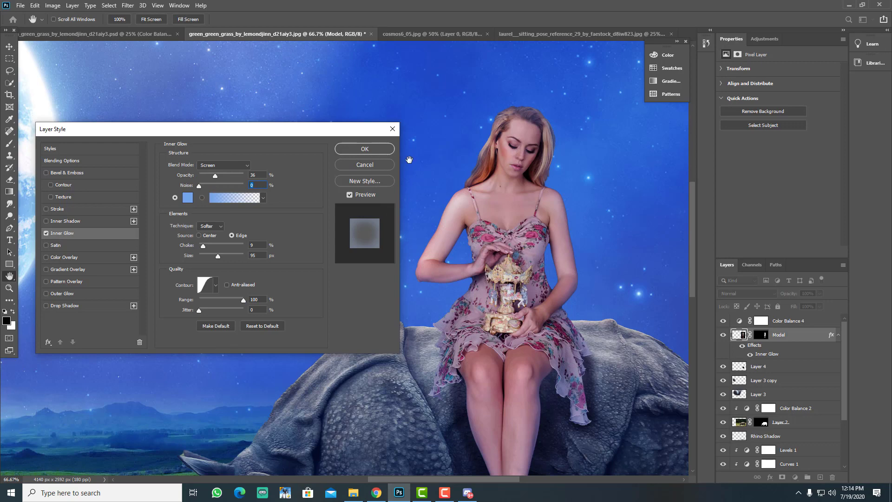
left_click(364, 149)
key("o")
key("ctrl+minus")
key("ctrl+minus")
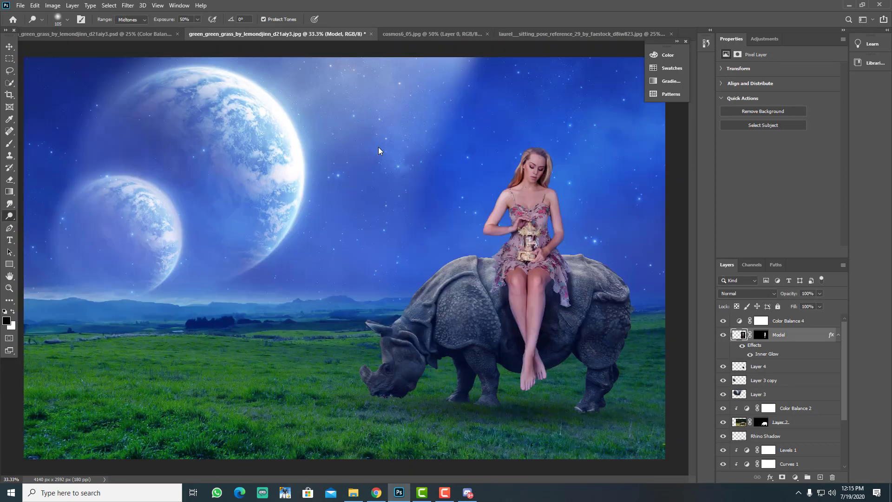
On Layer 2, lighten the rhino's moon-facing back, neck, head and horn with the Dodge tool at Midtones range and 50% exposure.
left_click(823, 322)
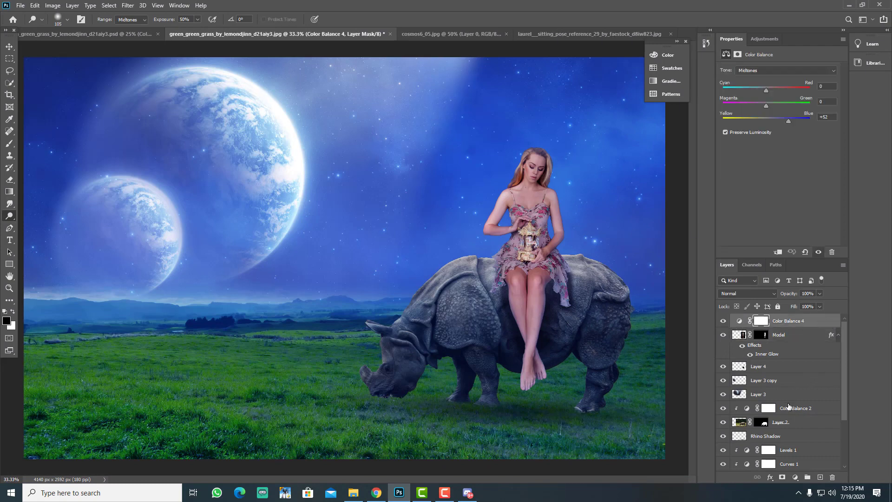
scroll(788, 407, "down", 2)
left_click(813, 394)
key("ctrl+plus")
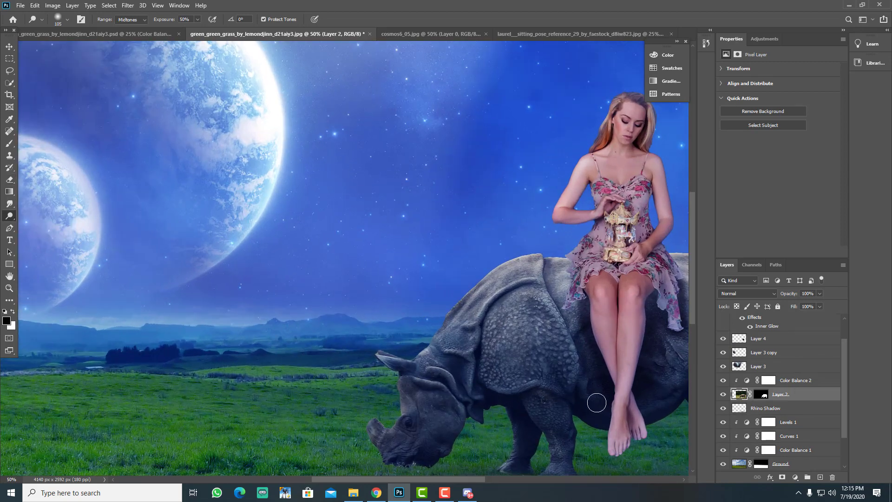
left_click_drag(501, 269, 424, 367)
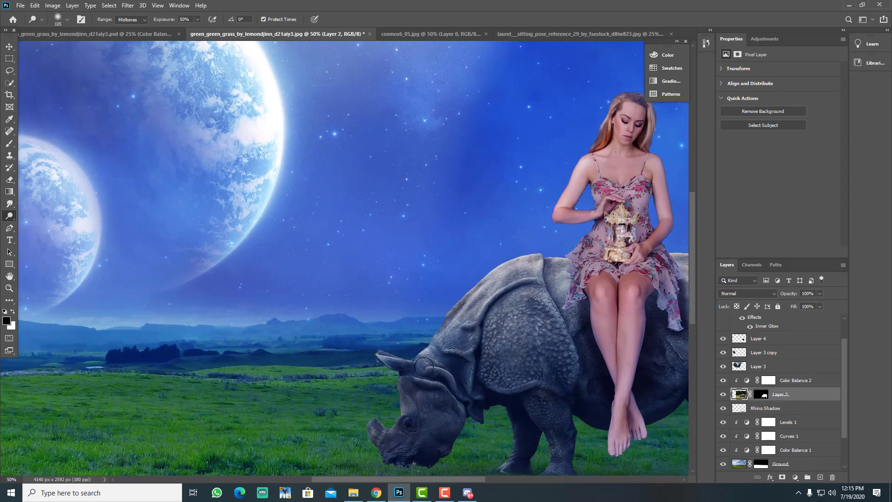
left_click_drag(444, 311, 411, 382)
left_click_drag(371, 356, 396, 422)
mouse_move(400, 388)
left_mouse_down()
mouse_move(388, 427)
mouse_move(364, 430)
mouse_move(372, 417)
mouse_move(391, 465)
mouse_move(364, 420)
mouse_move(387, 439)
mouse_move(377, 421)
mouse_move(416, 412)
mouse_move(410, 376)
mouse_move(489, 283)
left_mouse_up()
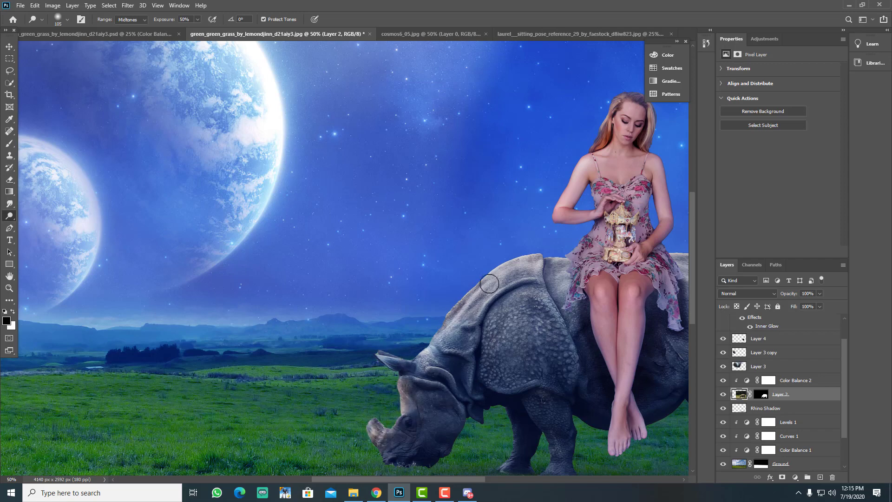
key("ctrl+minus")
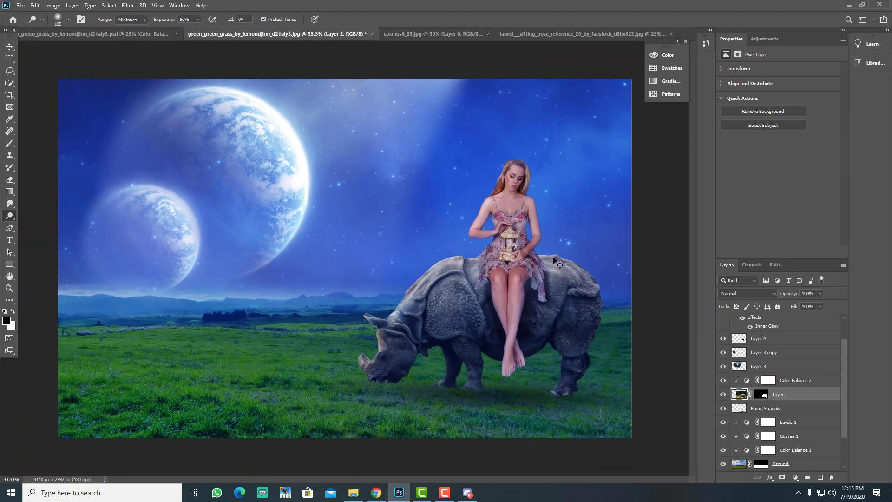
On the Model layer, darken the woman's arm and dress edge facing away from the planets with the Burn tool at Midtones and 50% exposure.
key("ctrl+plus")
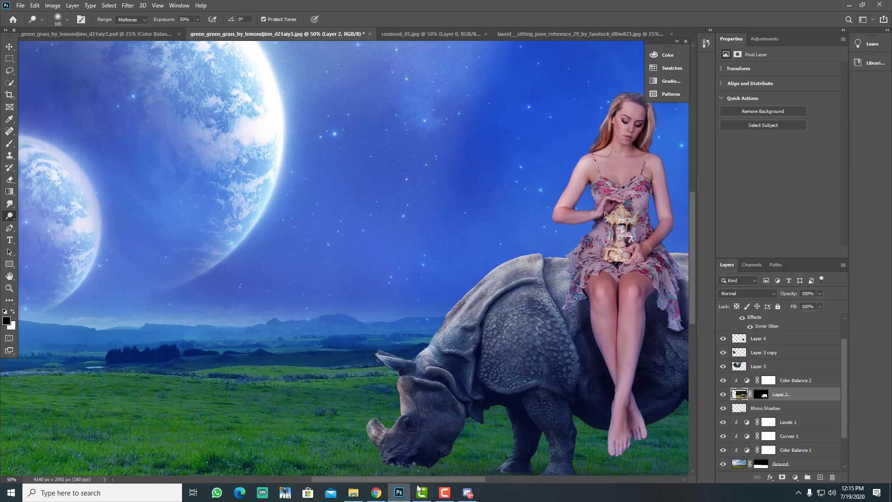
left_click_drag(416, 480, 477, 478)
right_click(10, 218)
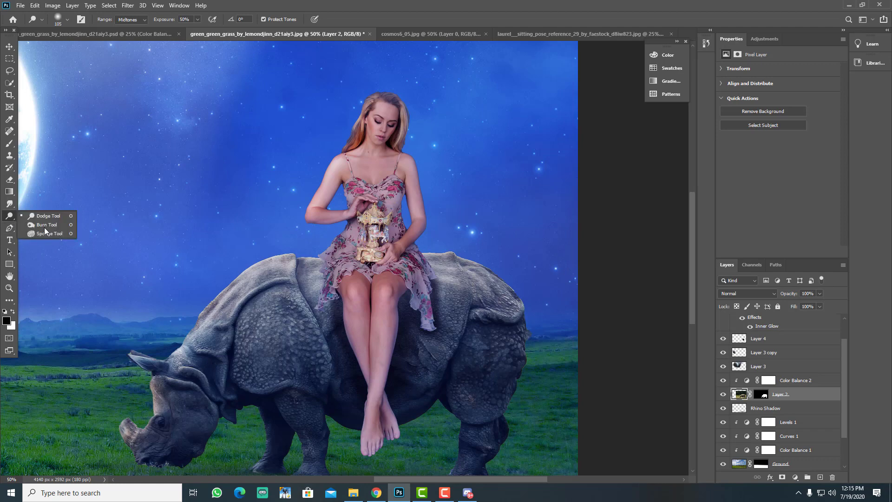
left_click(45, 225)
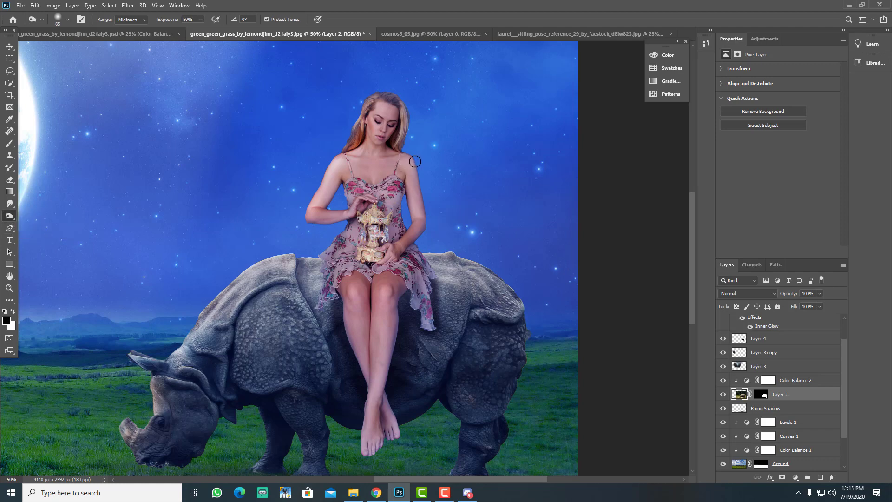
scroll(809, 379, "up", 2)
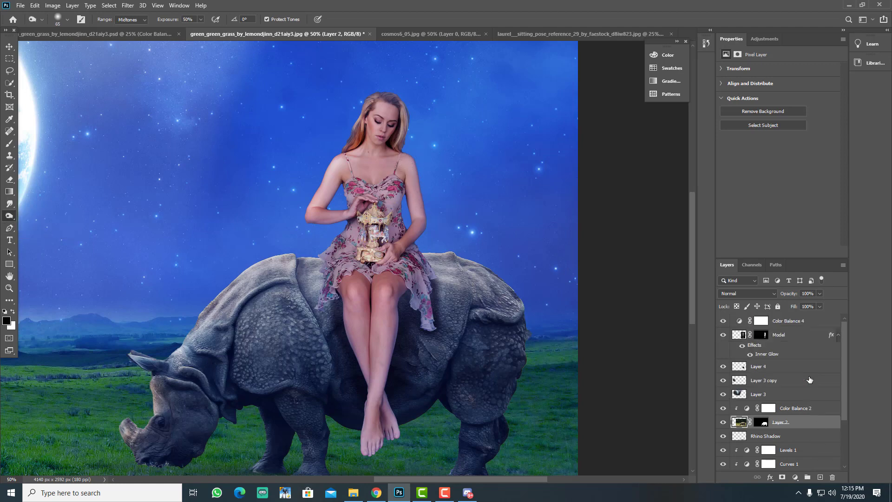
left_click(799, 335)
left_click_drag(414, 162, 424, 239)
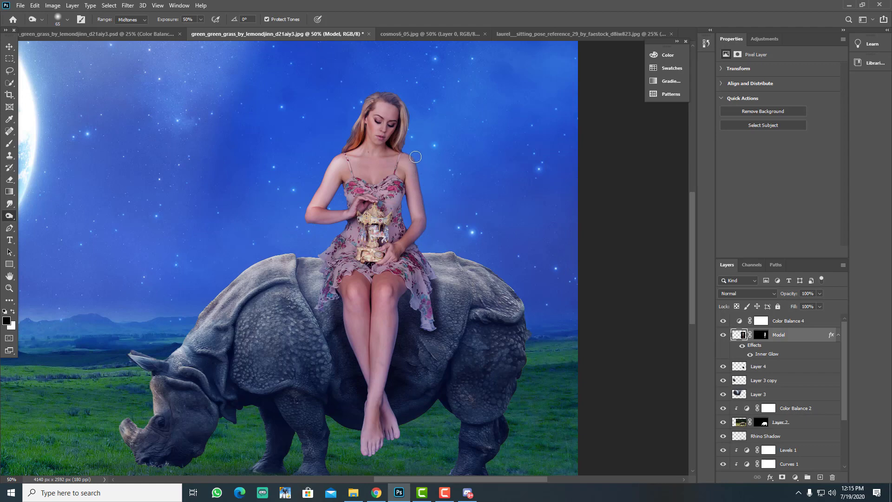
left_click_drag(416, 158, 422, 229)
mouse_move(423, 264)
left_mouse_down()
mouse_move(429, 302)
mouse_move(407, 257)
mouse_move(413, 277)
left_mouse_up()
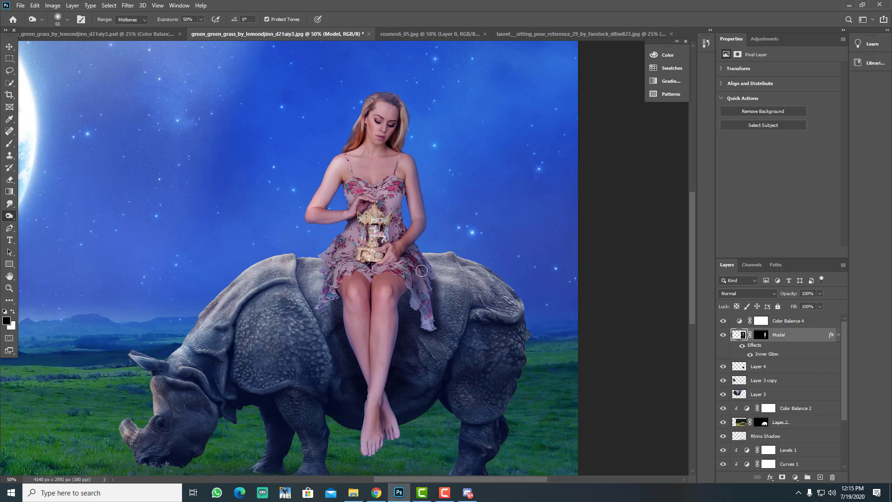
key("ctrl+minus")
key("ctrl+minus")
key("ctrl+minus")
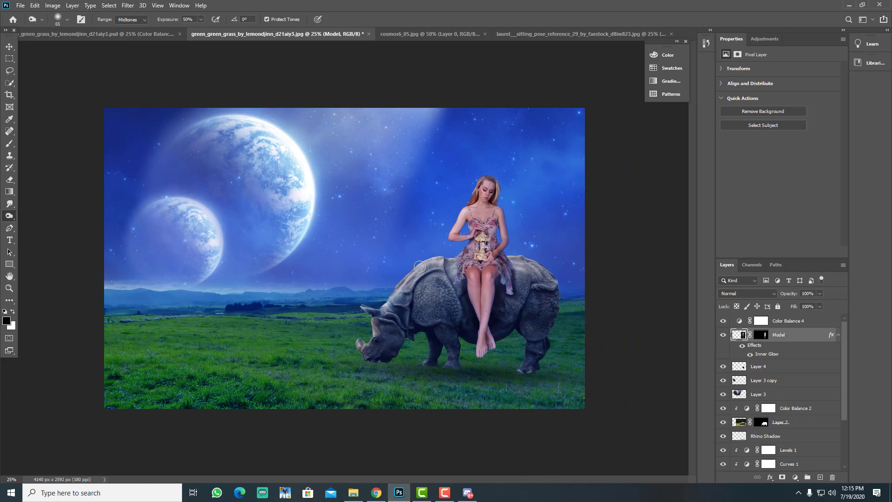
Create a new empty layer directly above the Sky layer.
key("ctrl+plus")
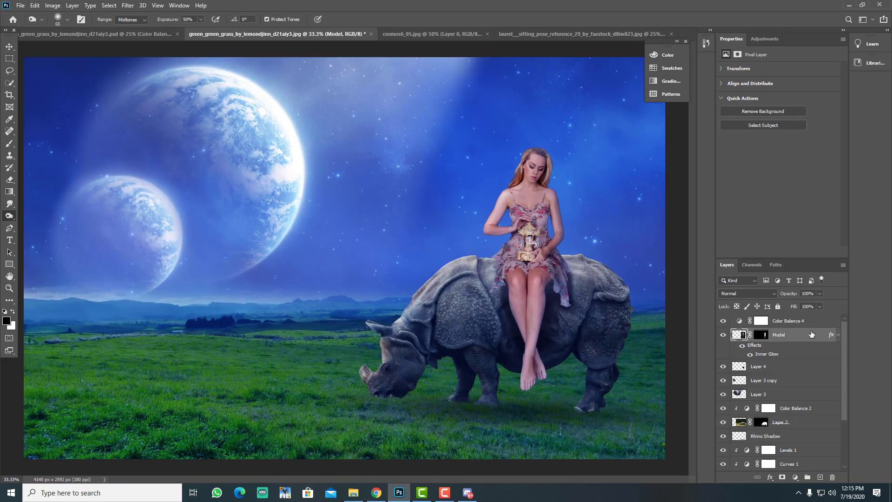
scroll(817, 421, "down", 3)
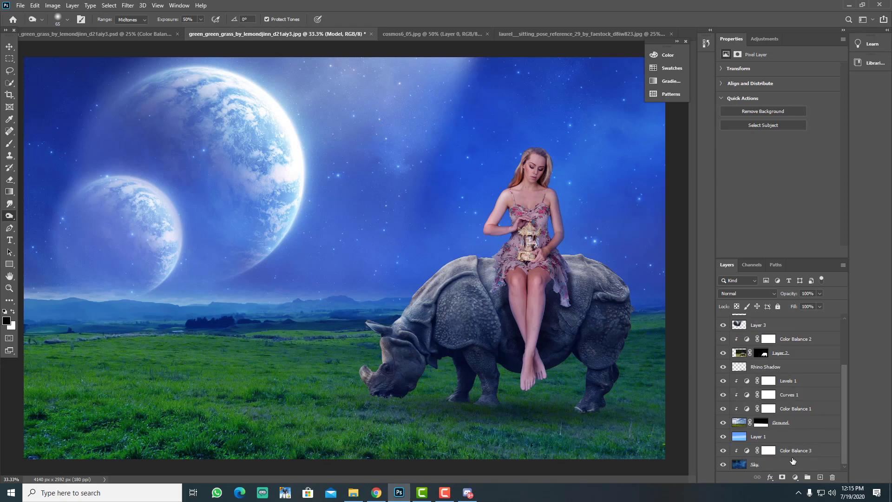
left_click(800, 450)
left_click(794, 465)
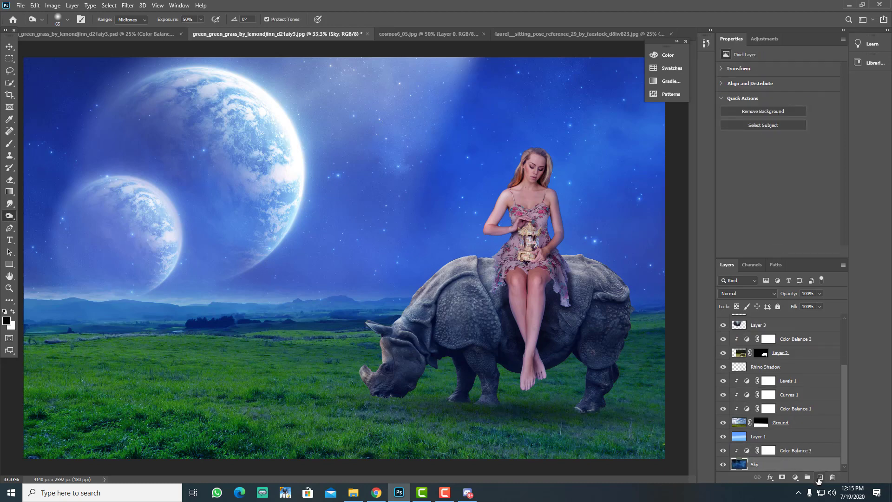
left_click(819, 478)
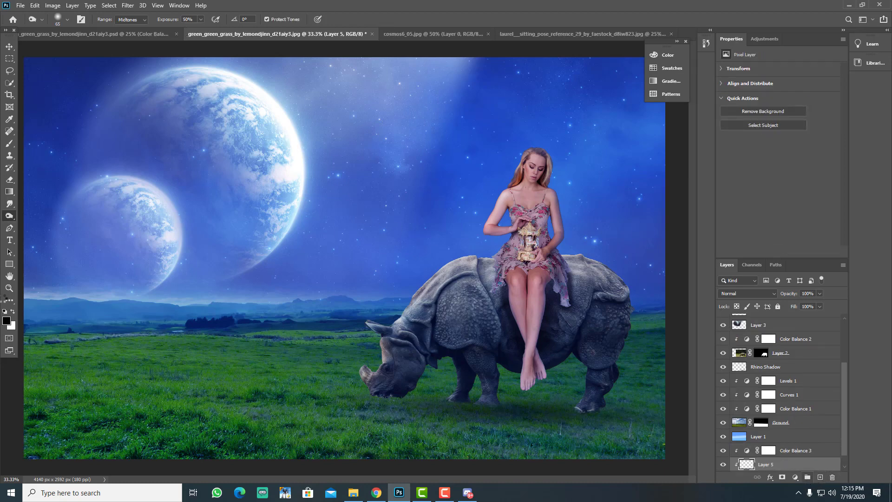
Add the title text MUNNA LITE over the large planet in Montserrat Bold.
key("t")
left_click(162, 167)
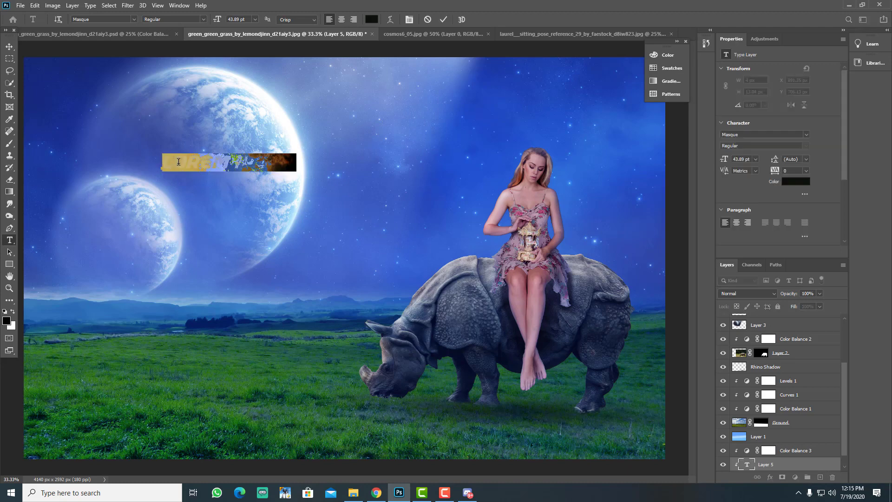
left_click(93, 21)
type("mont")
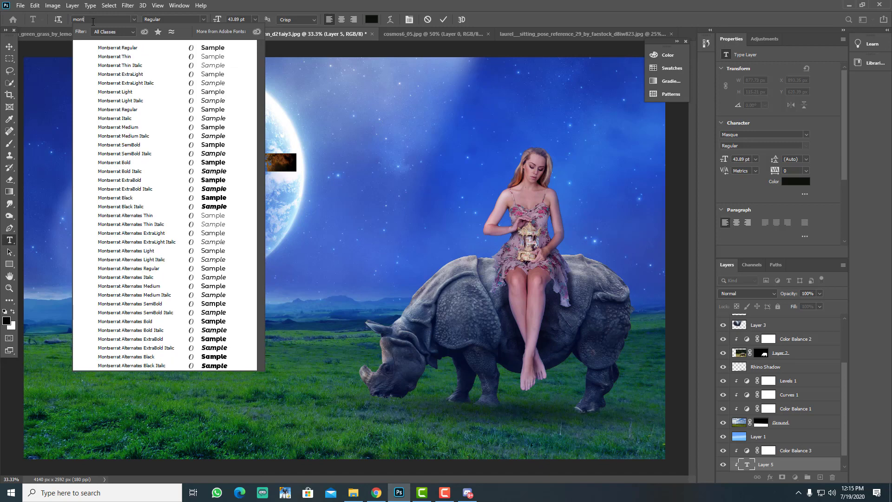
left_click(245, 163)
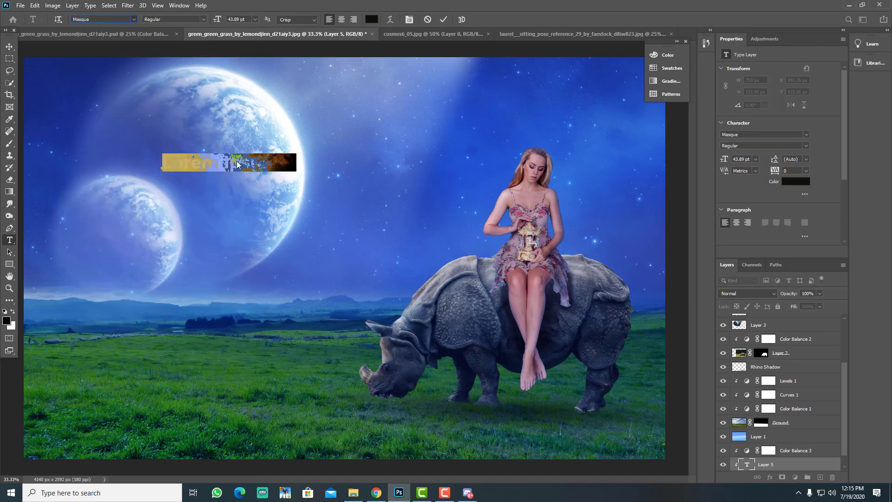
type("MUNNA")
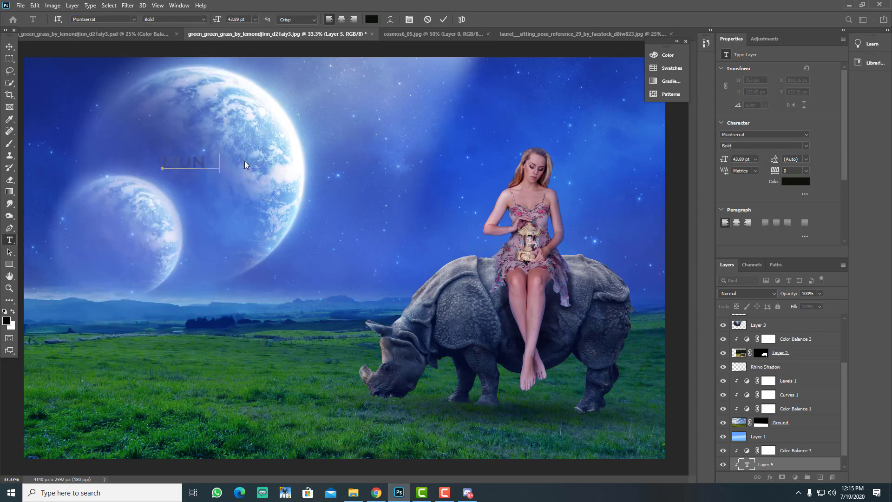
type(" LIFE")
Recolor the whole title with light blue b3ccf1 sampled from the large planet.
key("ctrl+a")
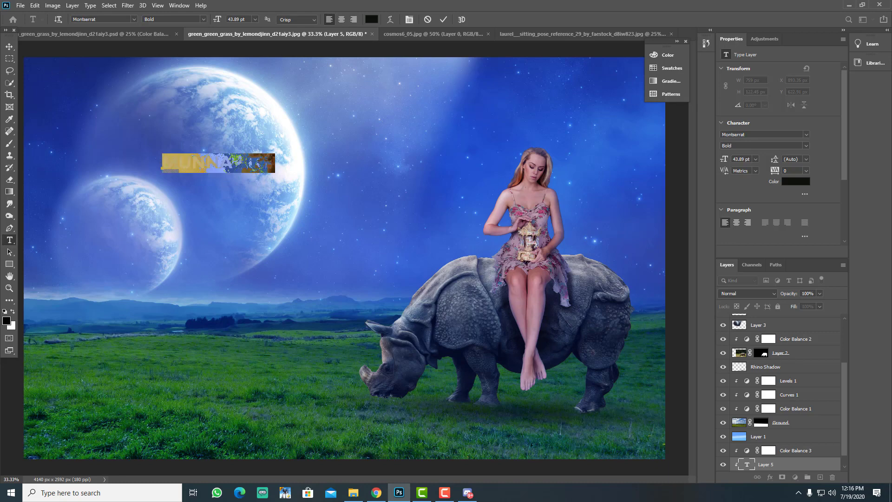
left_click(371, 19)
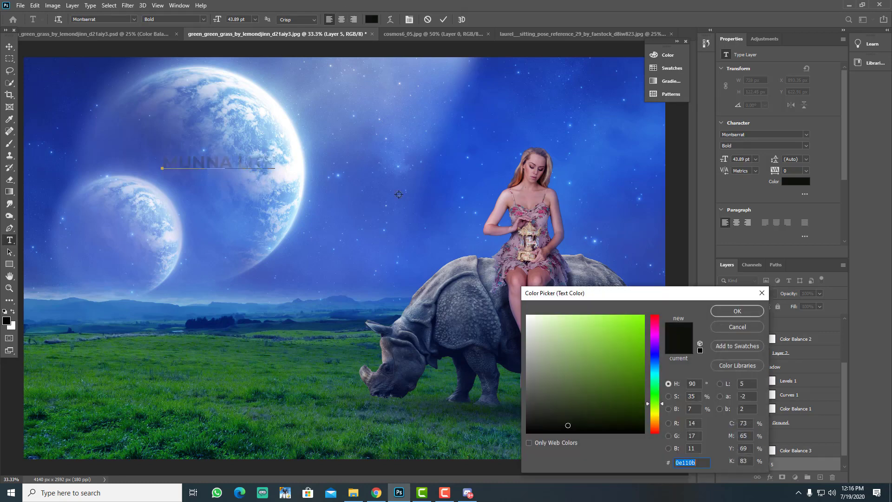
left_click(434, 189)
left_click(306, 220)
left_click(259, 222)
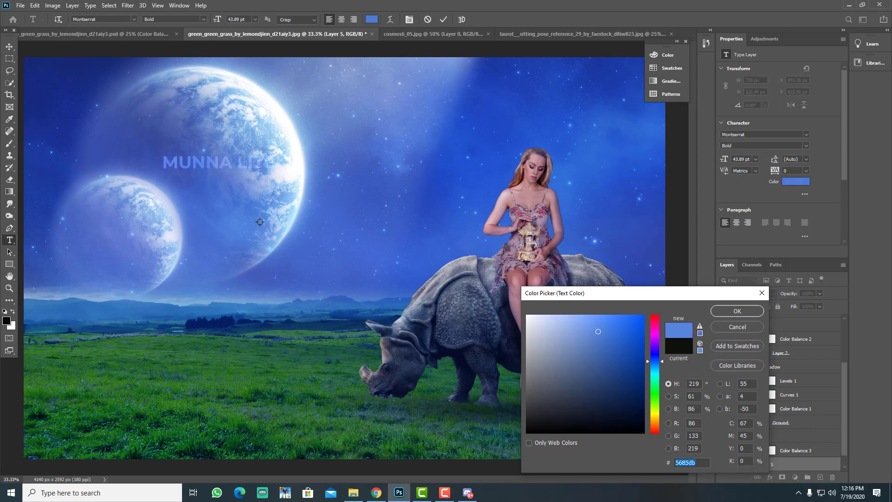
left_click(278, 224)
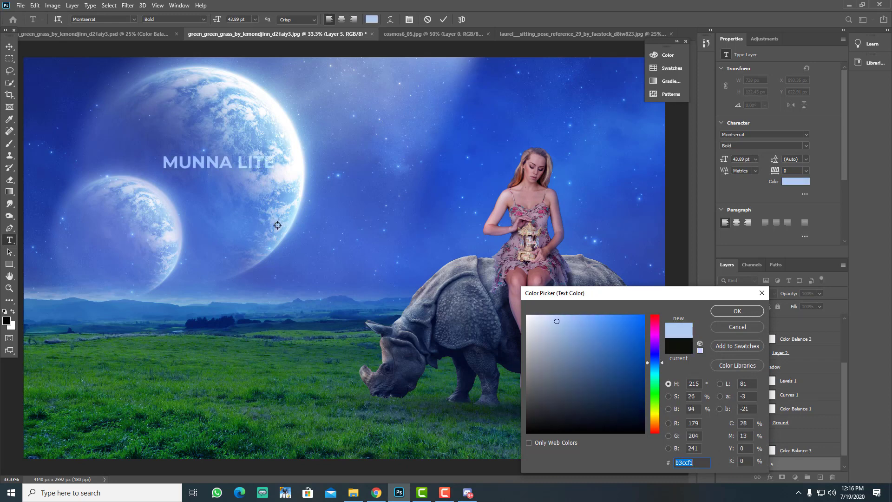
left_click(736, 310)
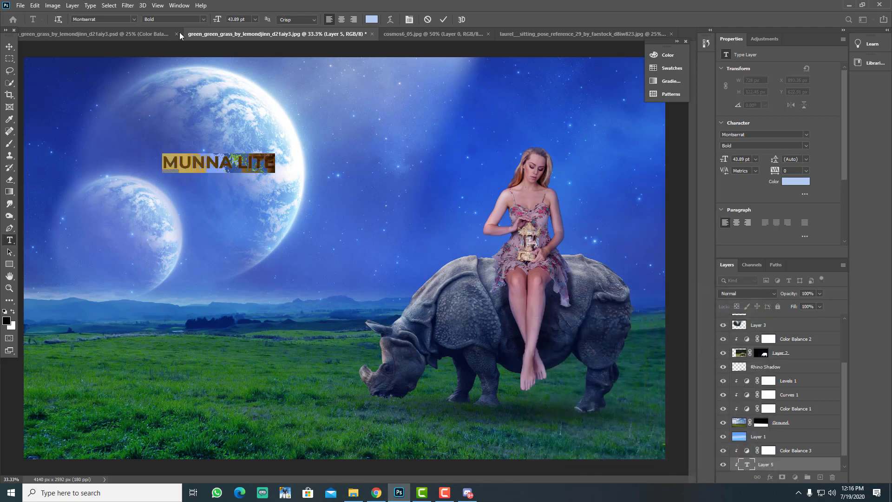
Move the title to the sky above the woman and enlarge it proportionally to about 2336 px wide.
left_click(10, 46)
key("ctrl+t")
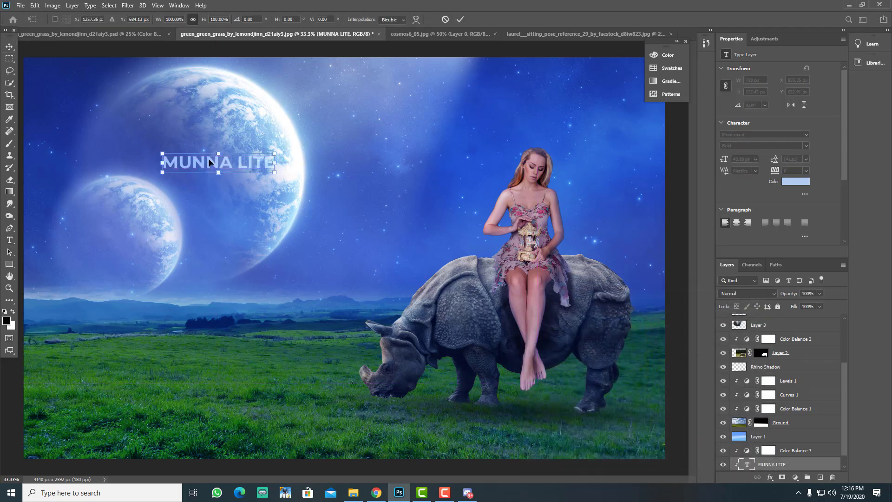
left_click_drag(218, 166, 475, 167)
left_click_drag(536, 151, 546, 109)
left_click(458, 19)
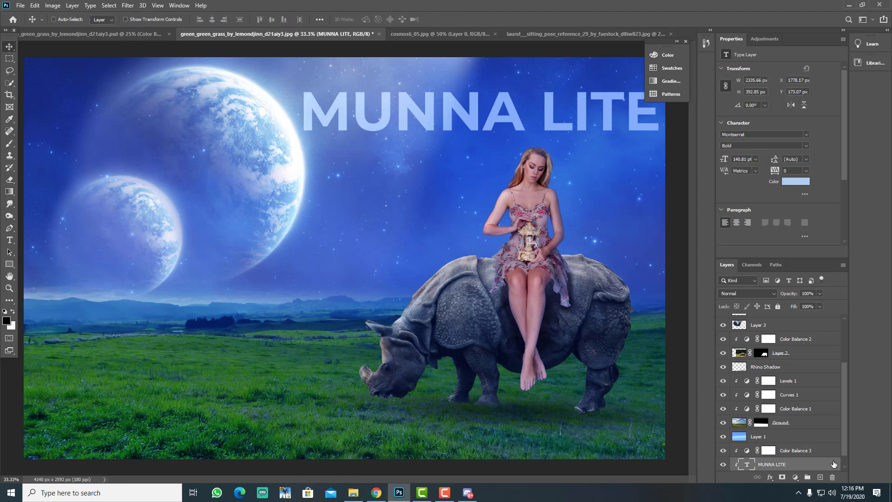
Give the title layer a Bevel & Emboss effect with Texture enabled, leaving Color Overlay off.
double_click(834, 464)
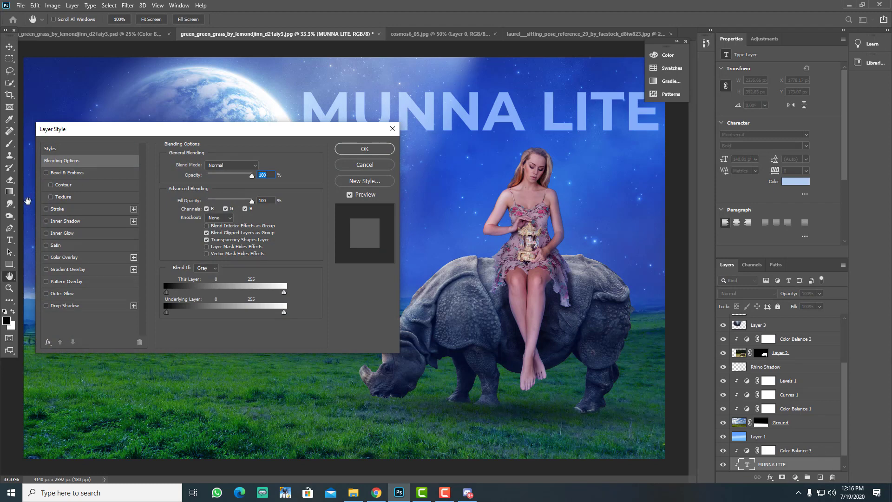
left_click(53, 173)
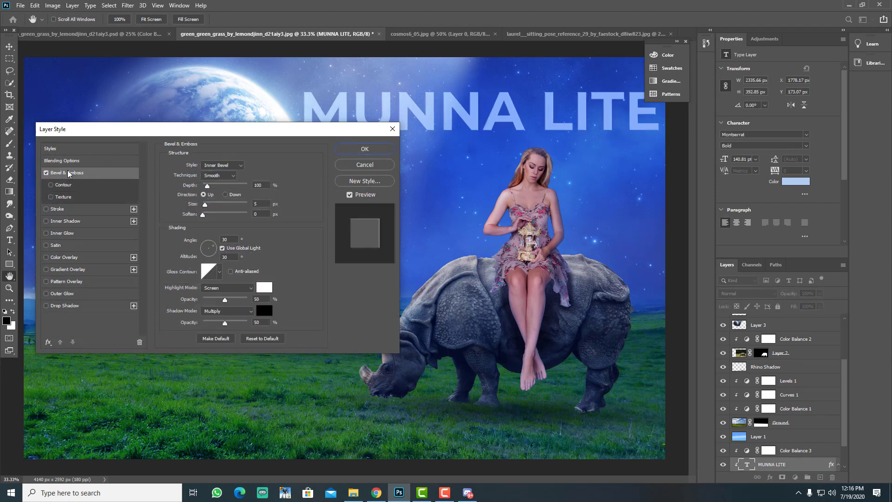
left_click(48, 196)
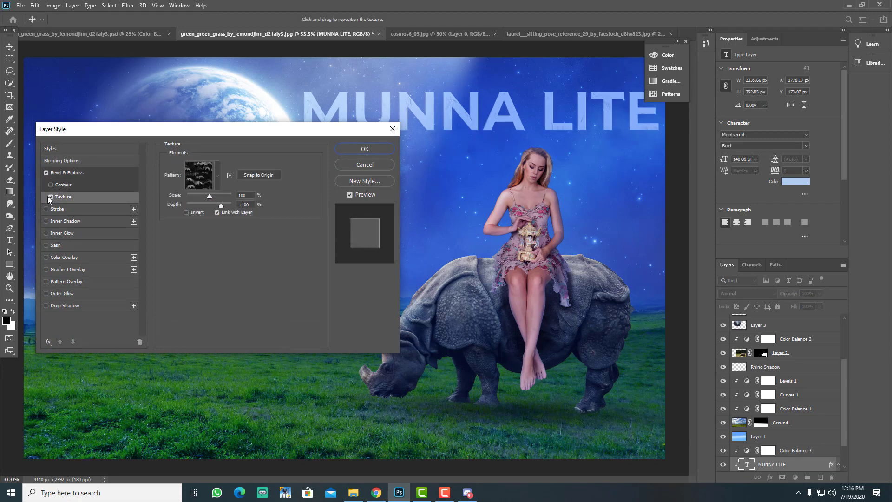
left_click_drag(159, 135, 321, 203)
left_click(224, 325)
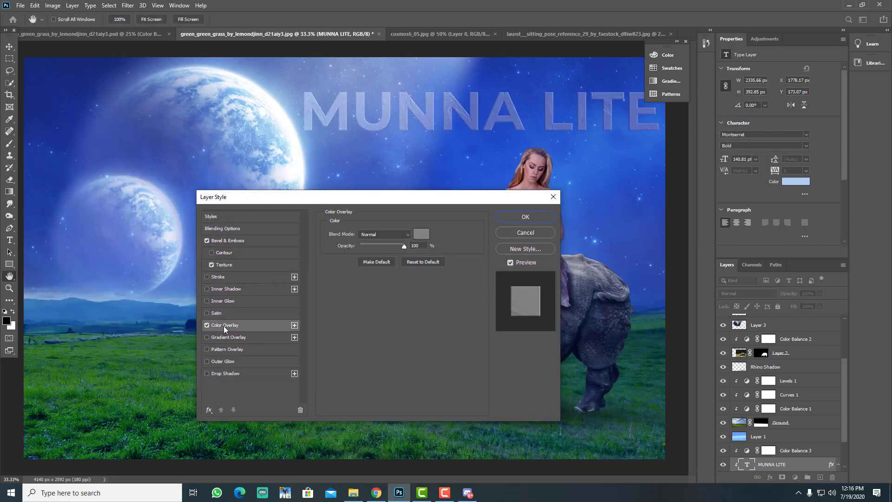
left_click(207, 325)
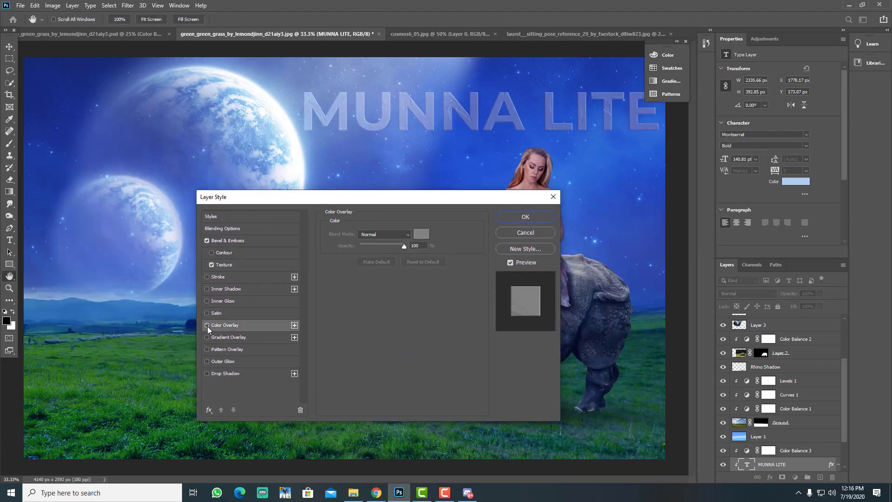
Add an Outer Glow to the title in Screen mode at 35% opacity with a 29 px size, and apply the layer style.
left_click(223, 363)
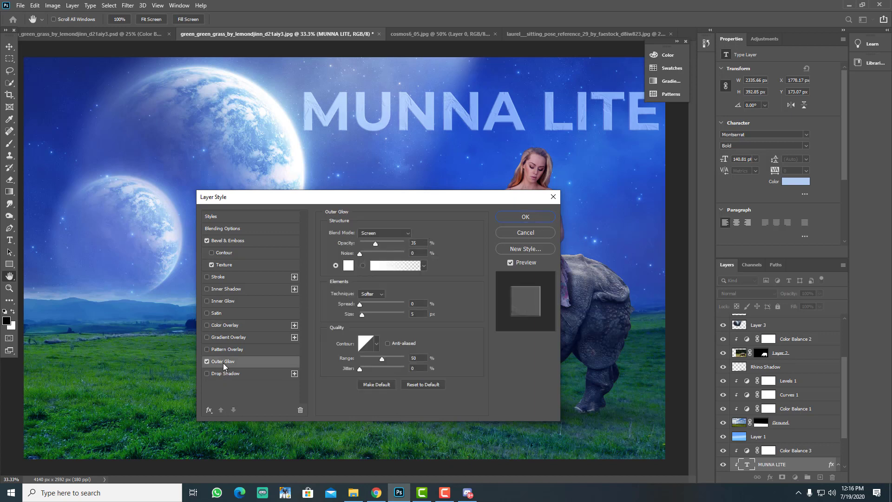
left_click(367, 313)
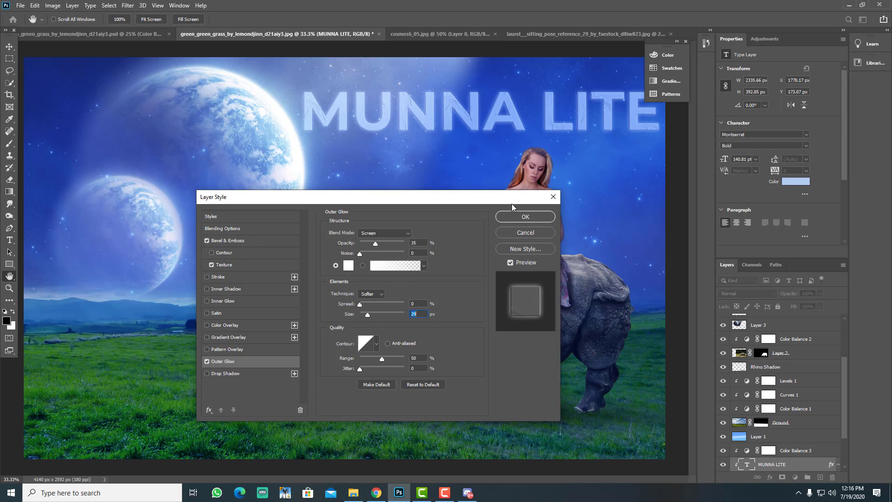
left_click(525, 217)
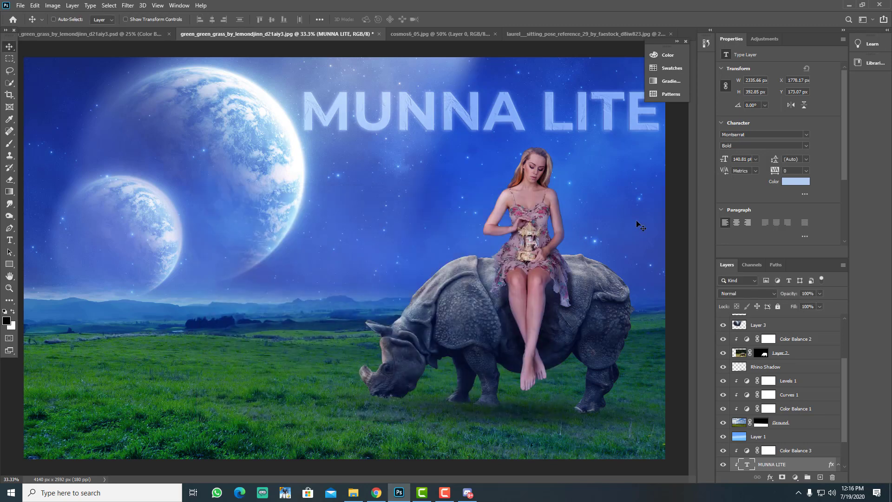
Select the whole title text and try out several blues sampled from the sky around the woman as its color.
key("t")
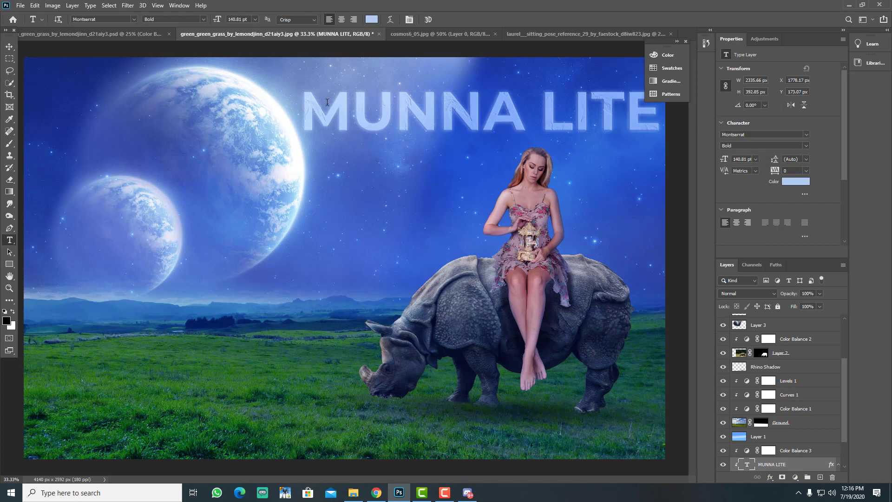
left_click_drag(307, 106, 659, 111)
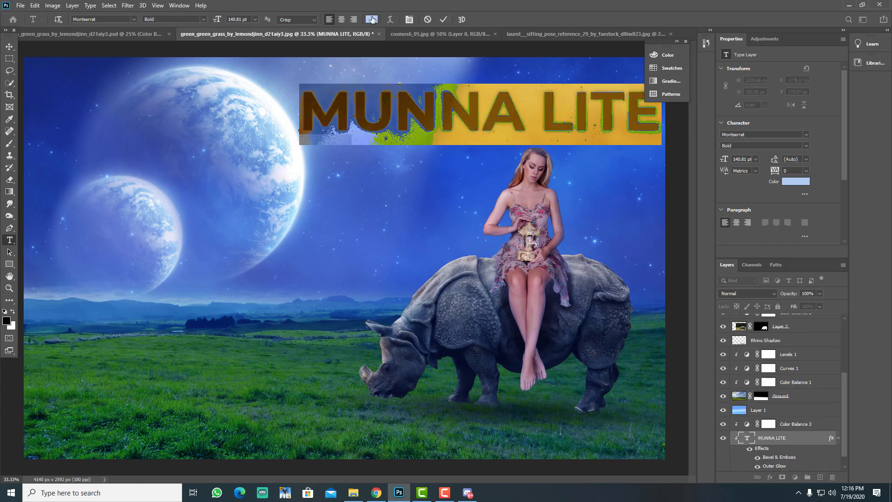
left_click(371, 19)
left_click(449, 171)
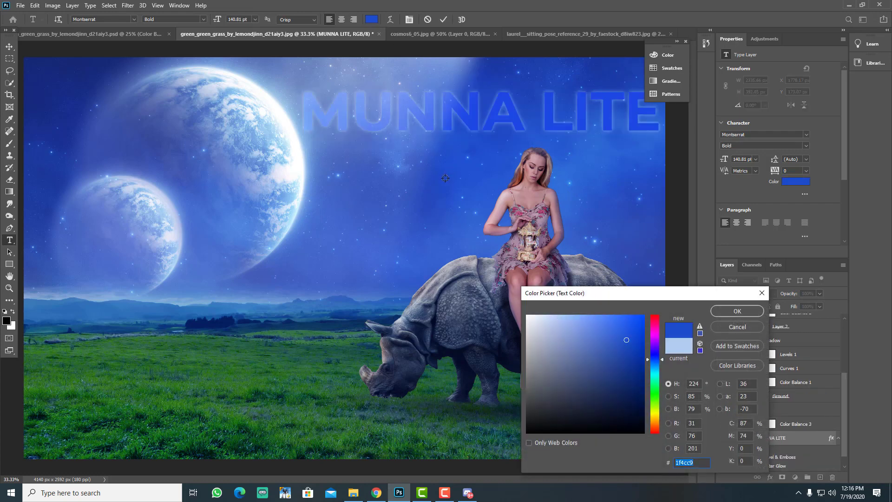
left_click(396, 167)
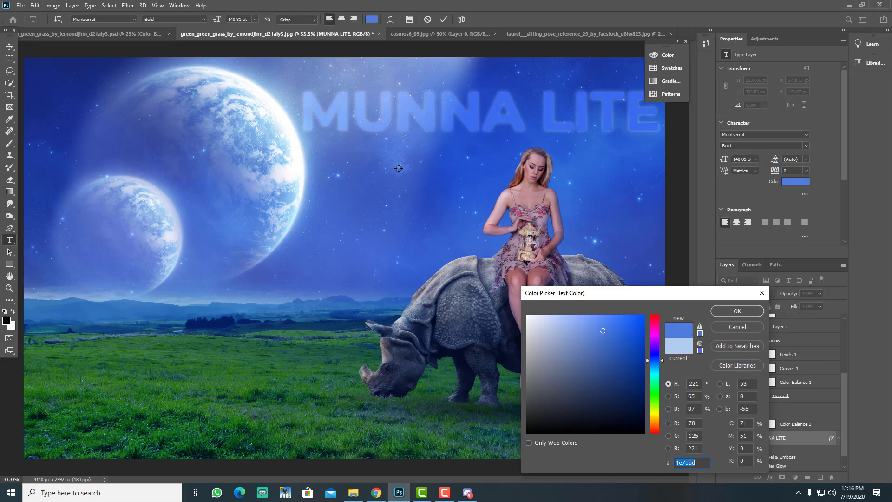
left_click(403, 171)
left_click(411, 175)
left_click(410, 175)
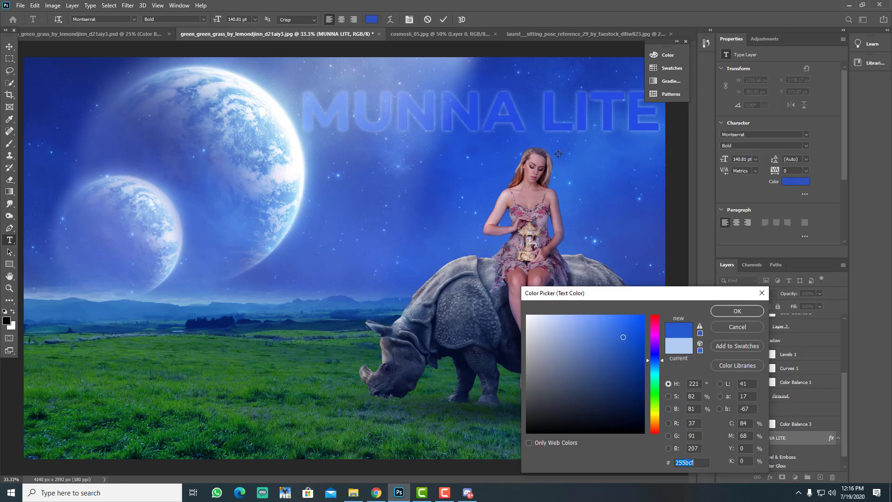
left_click(570, 183)
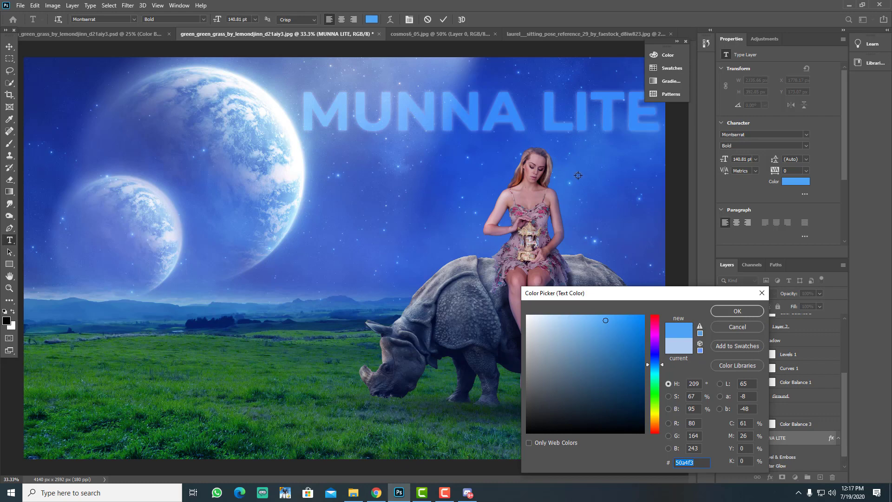
left_click(580, 175)
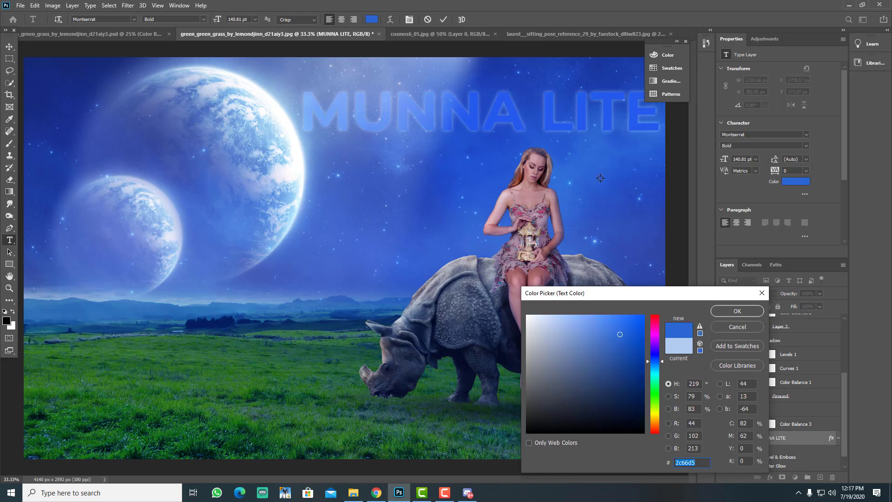
left_click(616, 182)
Adjust the title's text color to medium blue 3665cf and commit the recolored text.
left_click(604, 347)
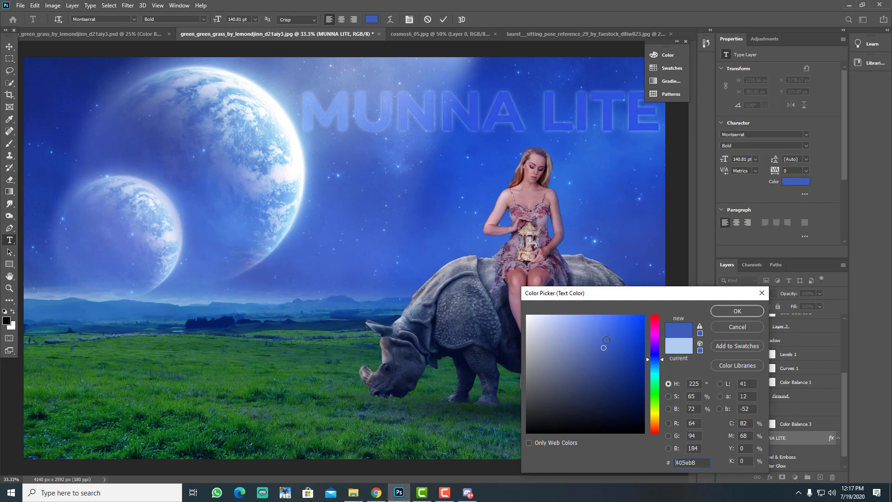
left_click(643, 319)
left_click_drag(658, 358, 657, 369)
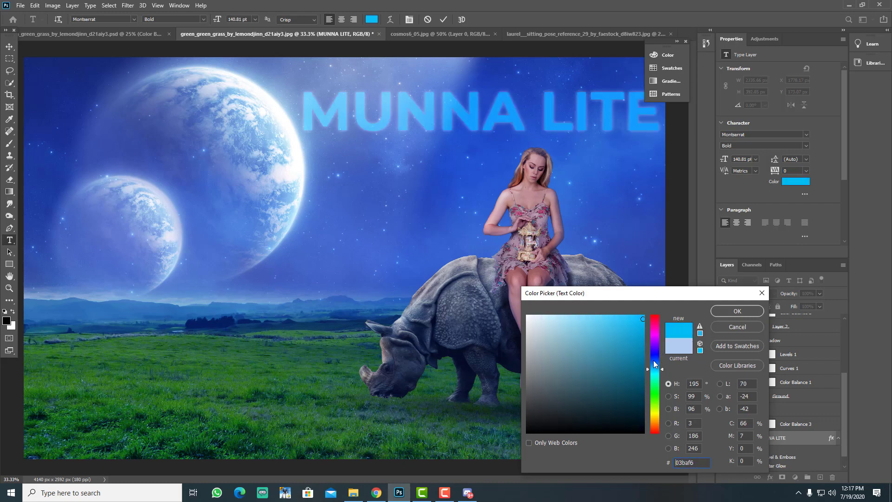
left_click_drag(655, 364, 655, 360)
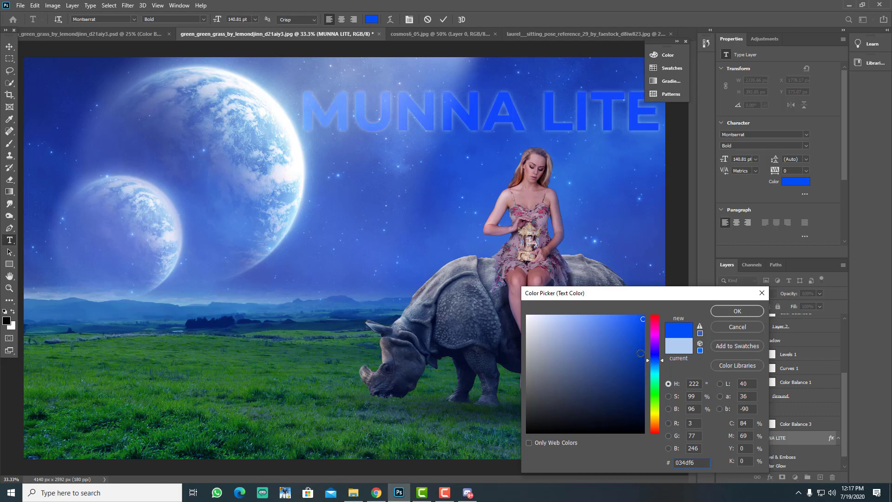
mouse_move(640, 334)
left_mouse_down()
mouse_move(606, 331)
mouse_move(614, 337)
left_mouse_up()
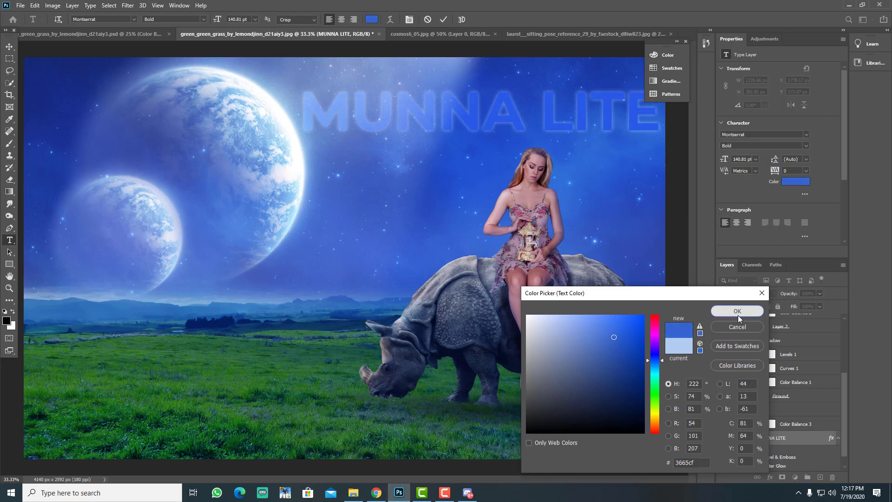
left_click(738, 315)
left_click(600, 105)
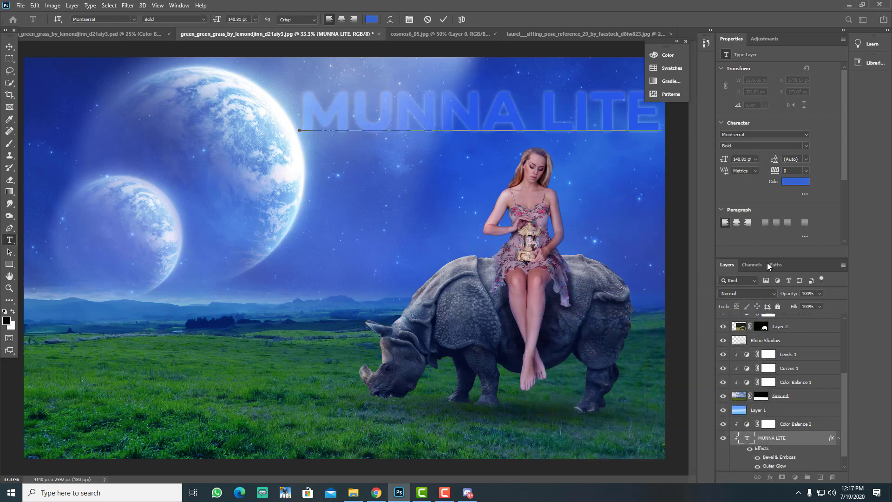
left_click(9, 47)
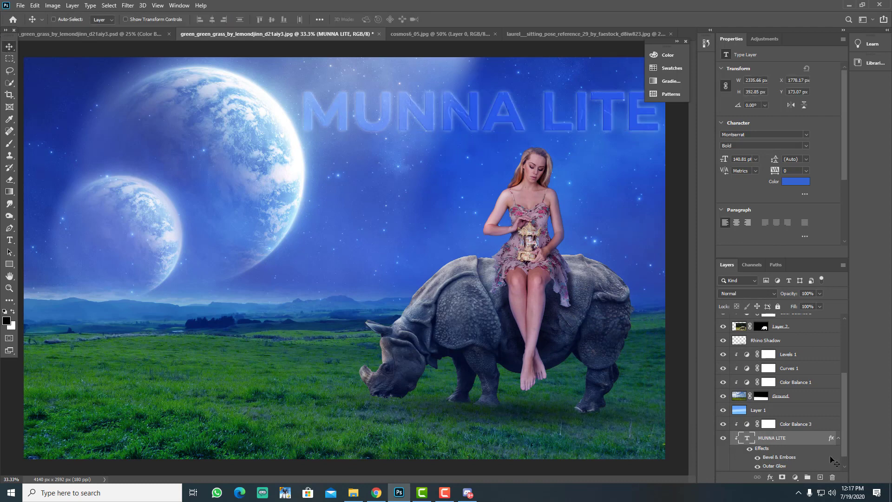
double_click(814, 439)
left_click(526, 216)
key("ctrl+minus")
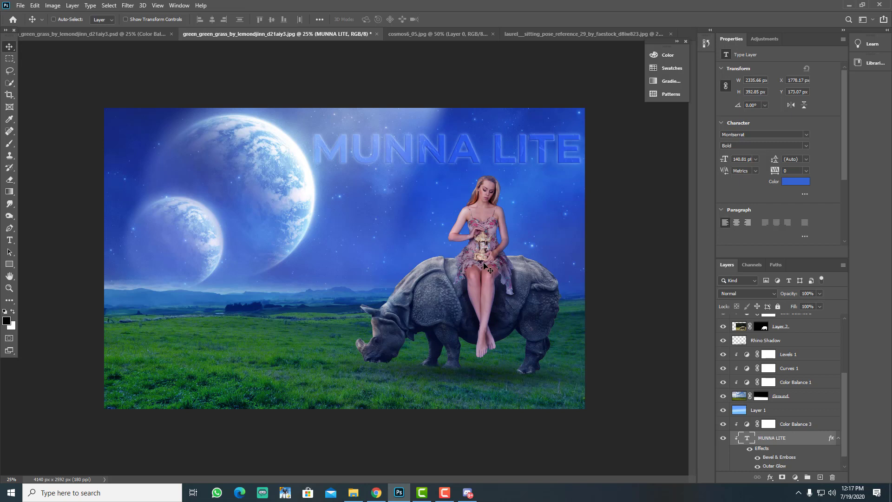
mouse_move(450, 496)
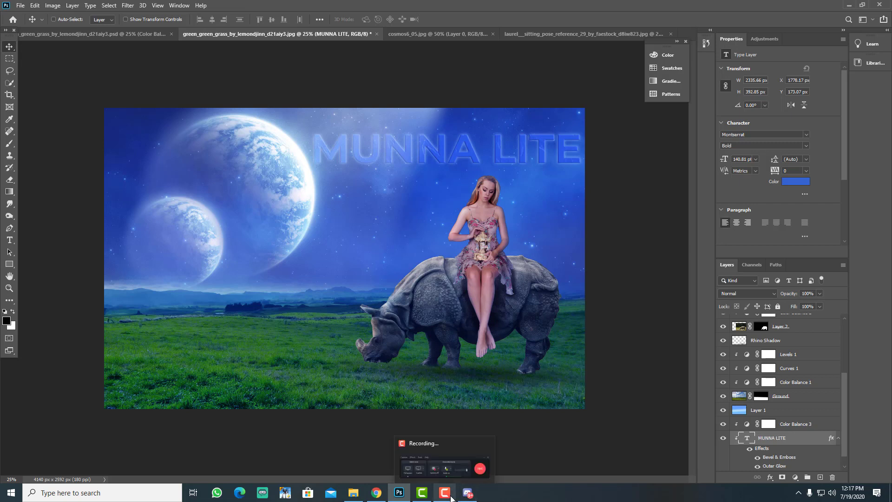